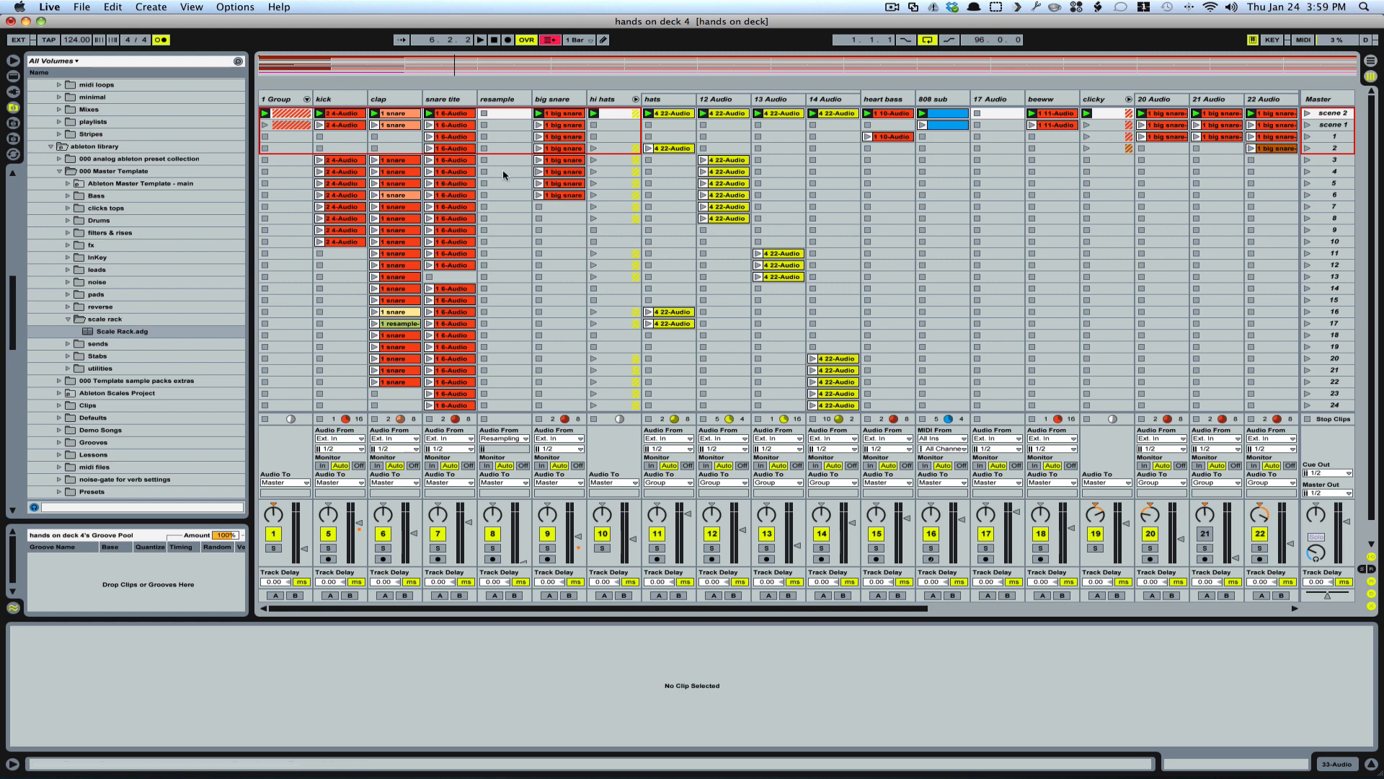
- Examine the clip waveforms and envelopes of the kick, clap, snare tite and big snare tracks
{"action": "left_click", "coordinate": [344, 115]}
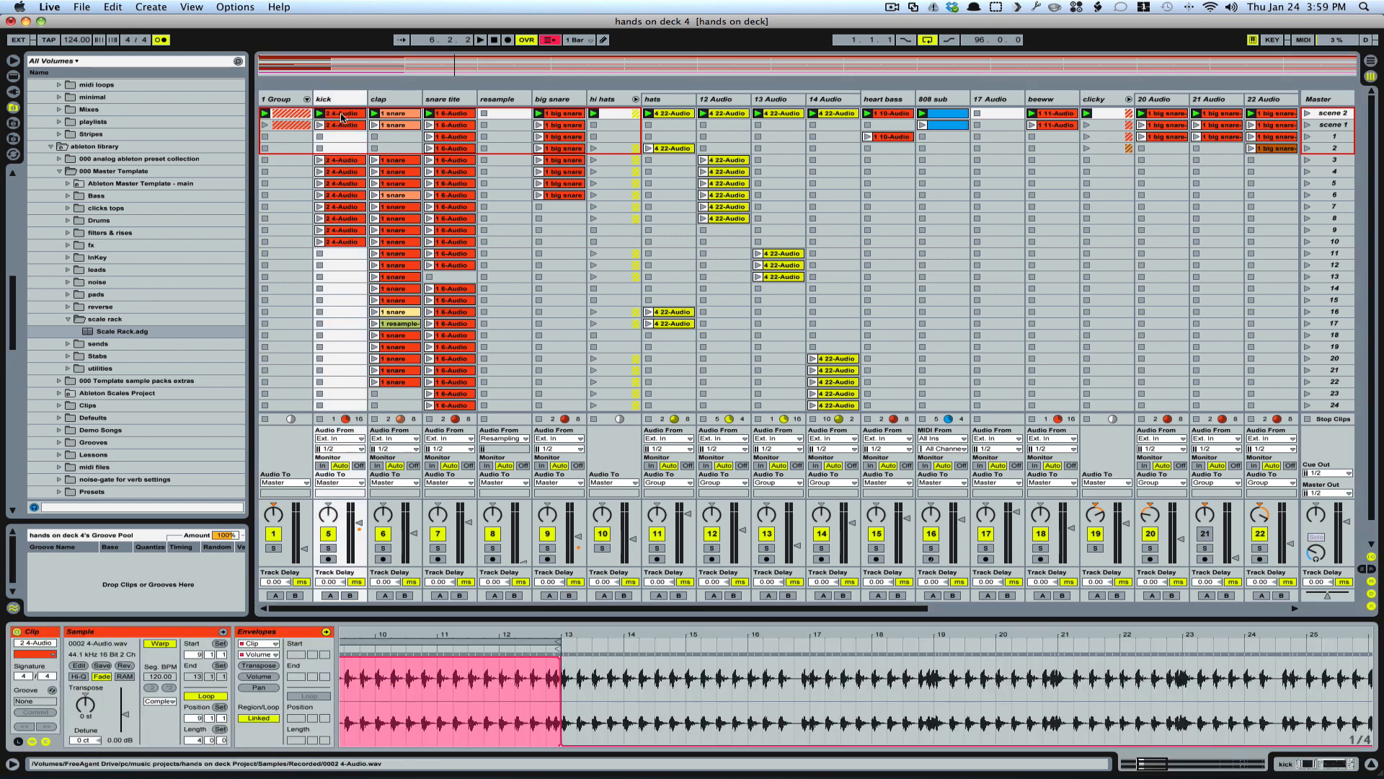
{"action": "left_click_drag", "start_coordinate": [612, 641], "coordinate": [516, 636]}
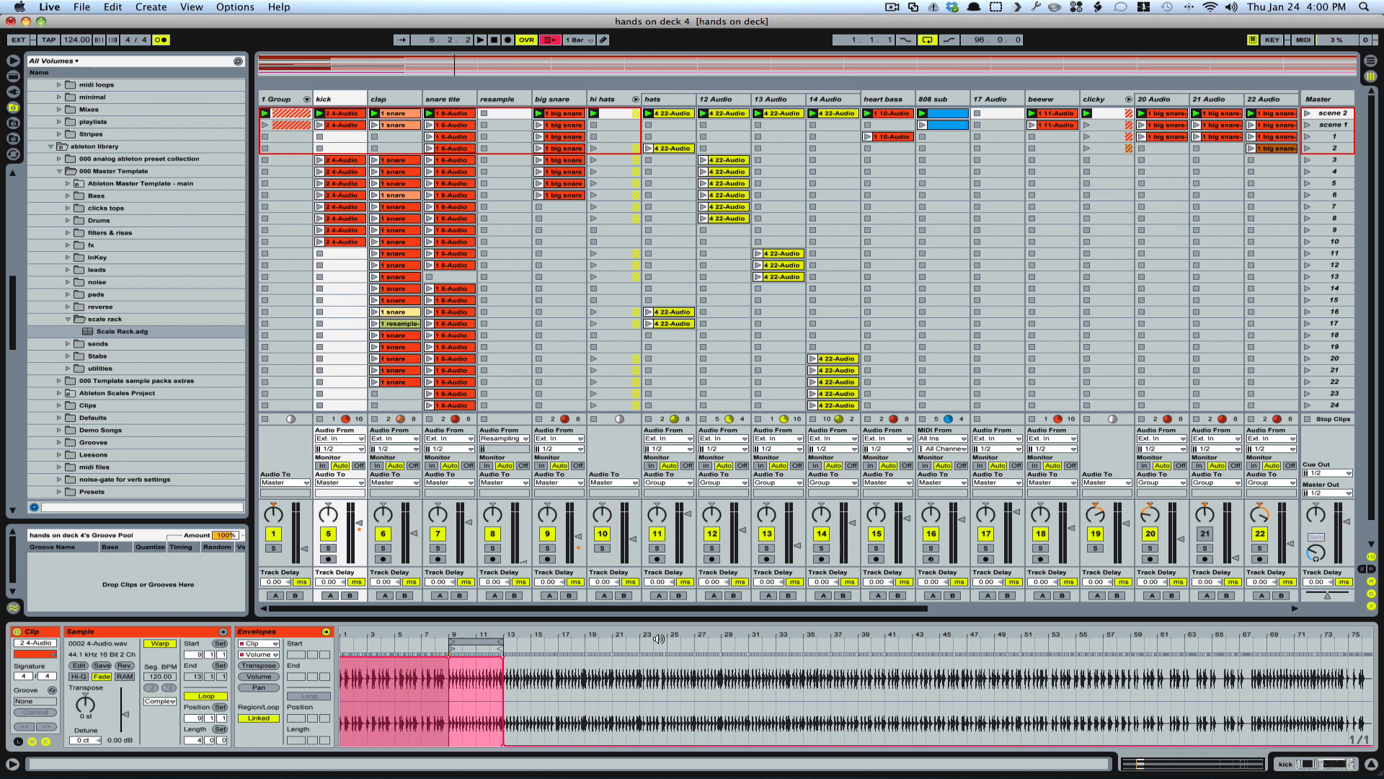
{"action": "left_click", "coordinate": [393, 114]}
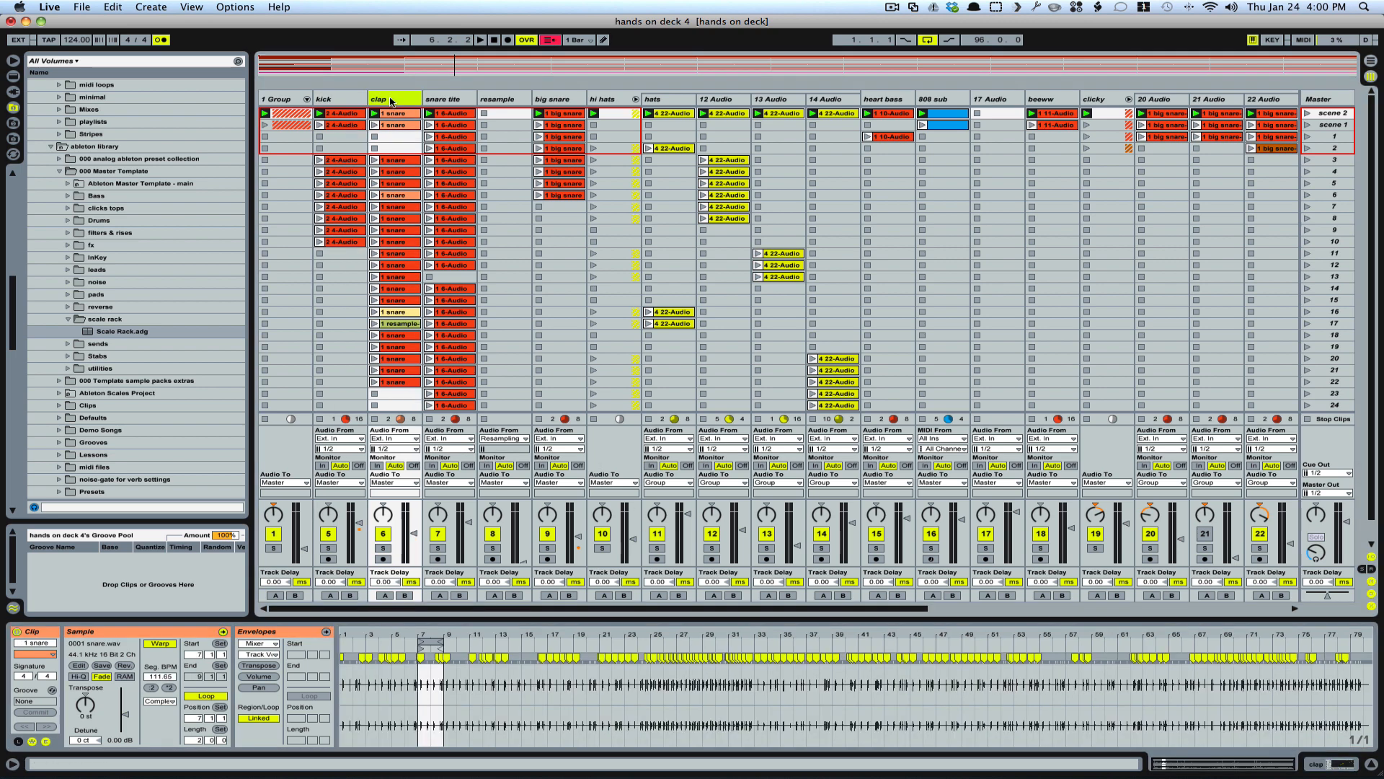
{"action": "left_click", "coordinate": [450, 100]}
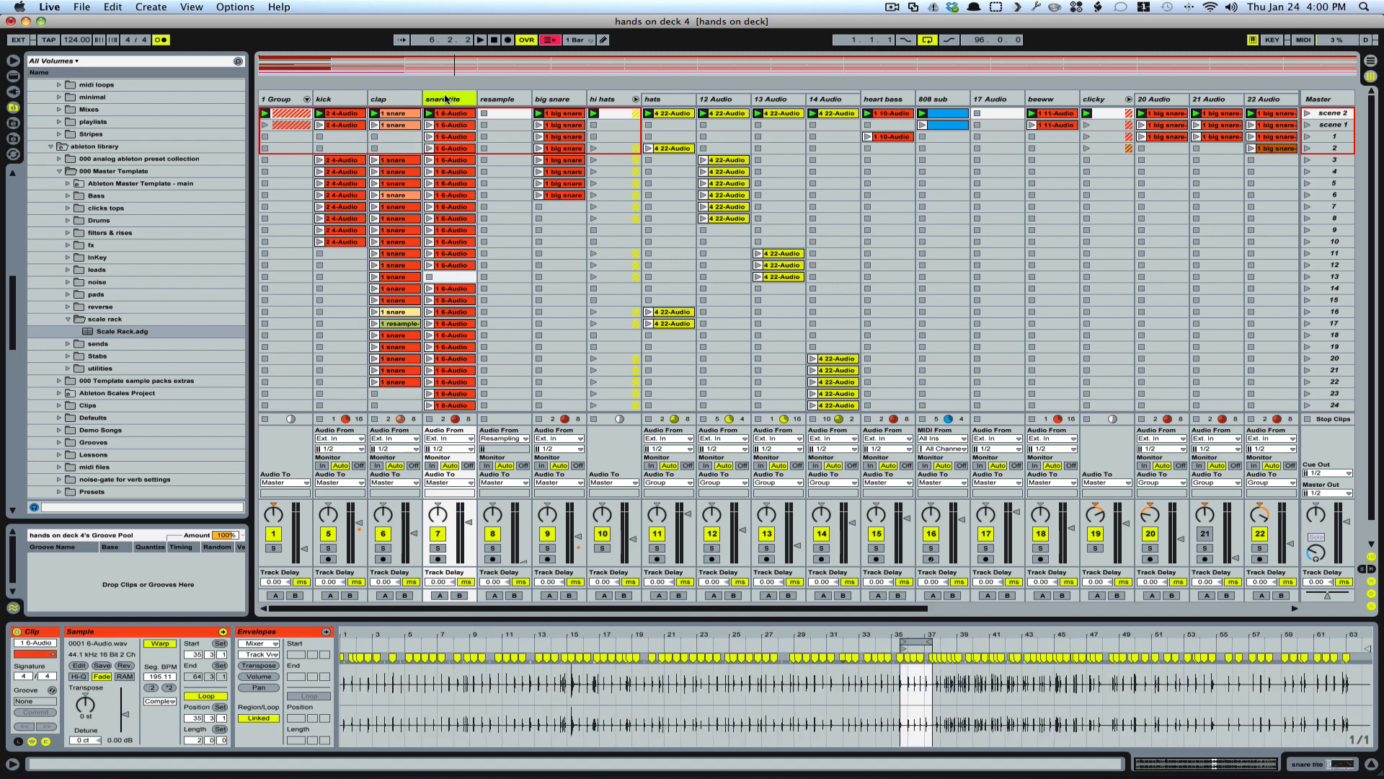
{"action": "left_click", "coordinate": [565, 101]}
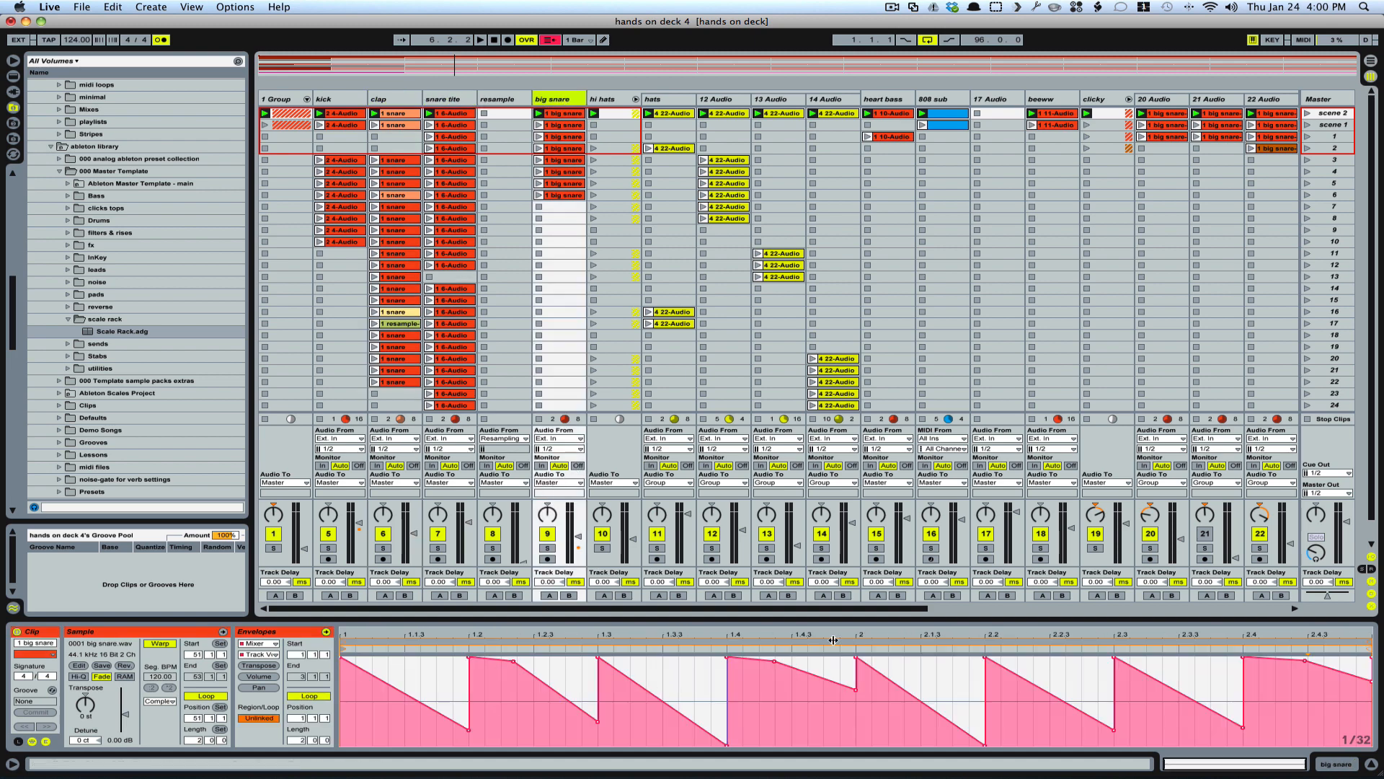
- Select the drum group track, return playback to the start and play all running clips together
{"action": "left_click", "coordinate": [279, 100]}
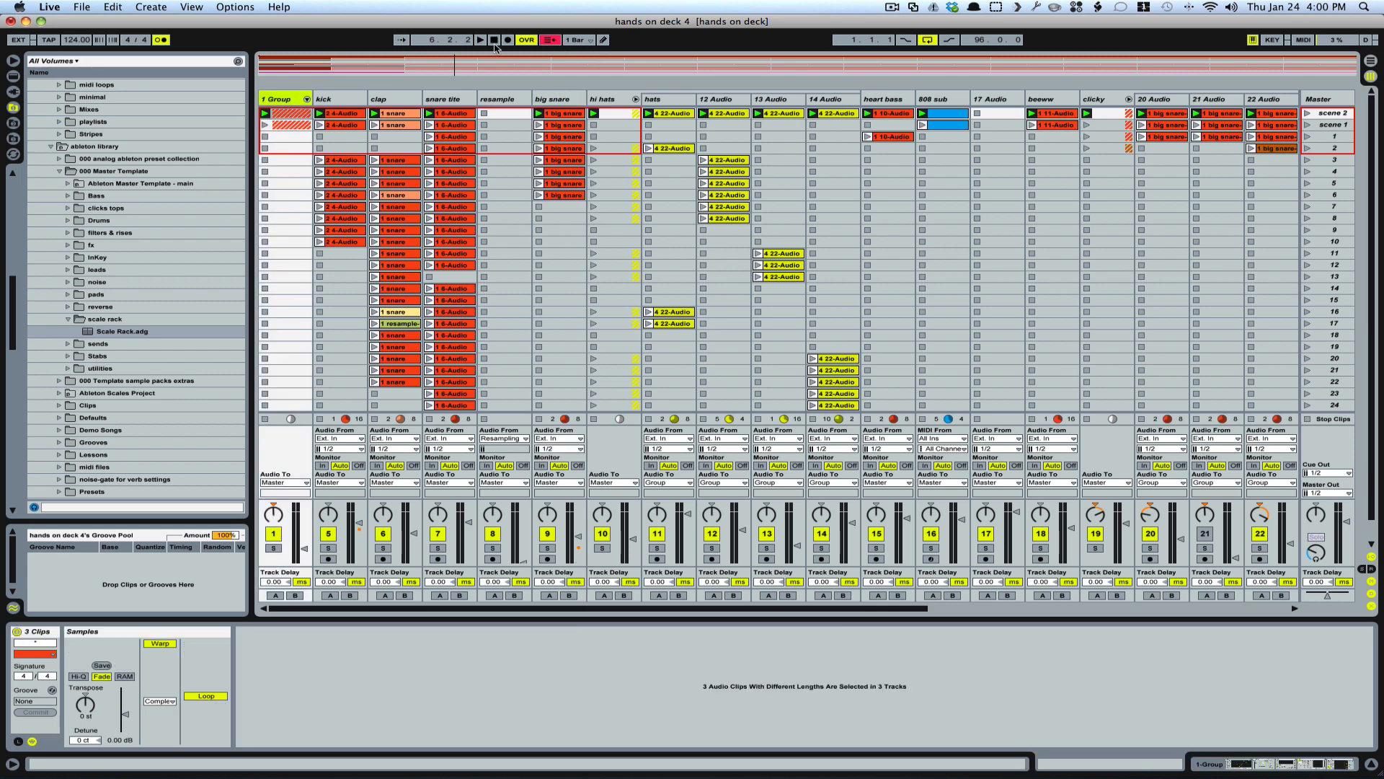
{"action": "left_click", "coordinate": [493, 41]}
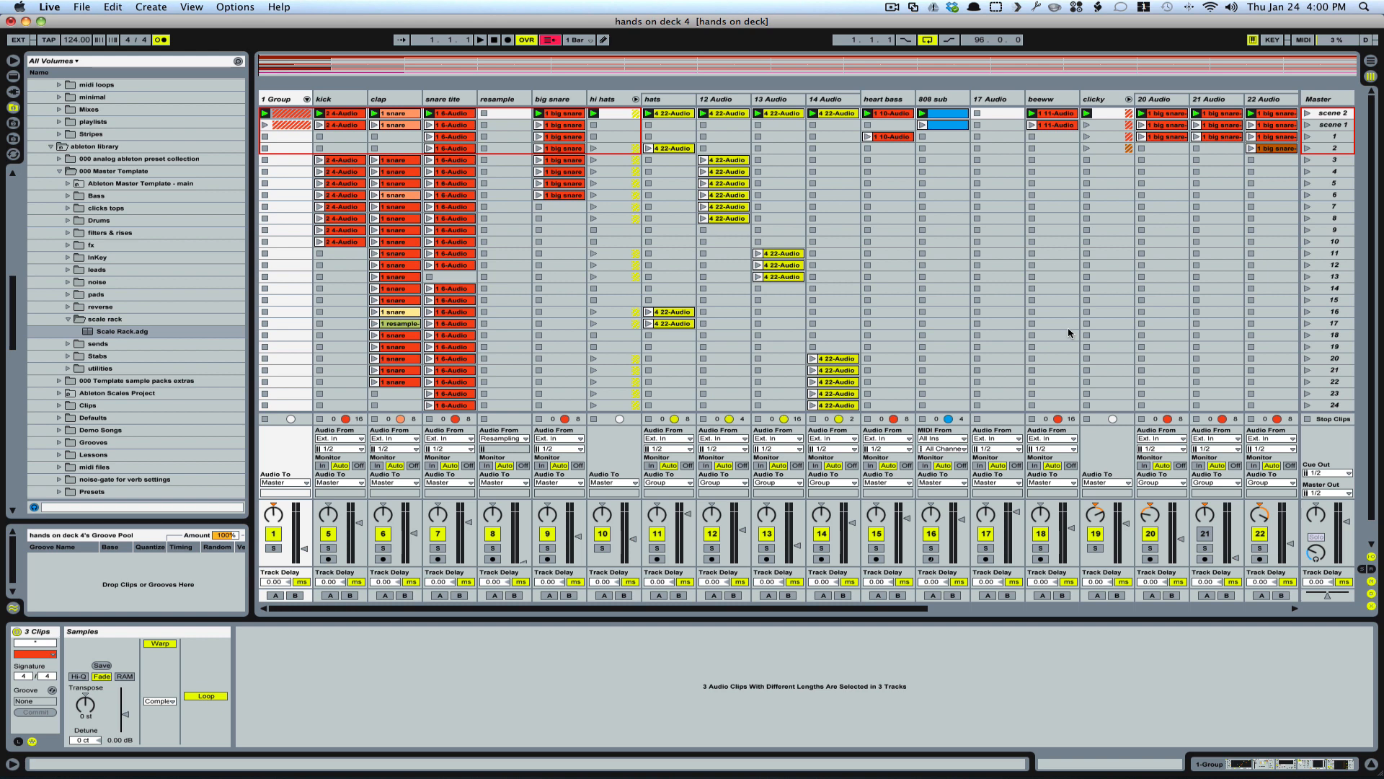
{"action": "left_click", "coordinate": [480, 41]}
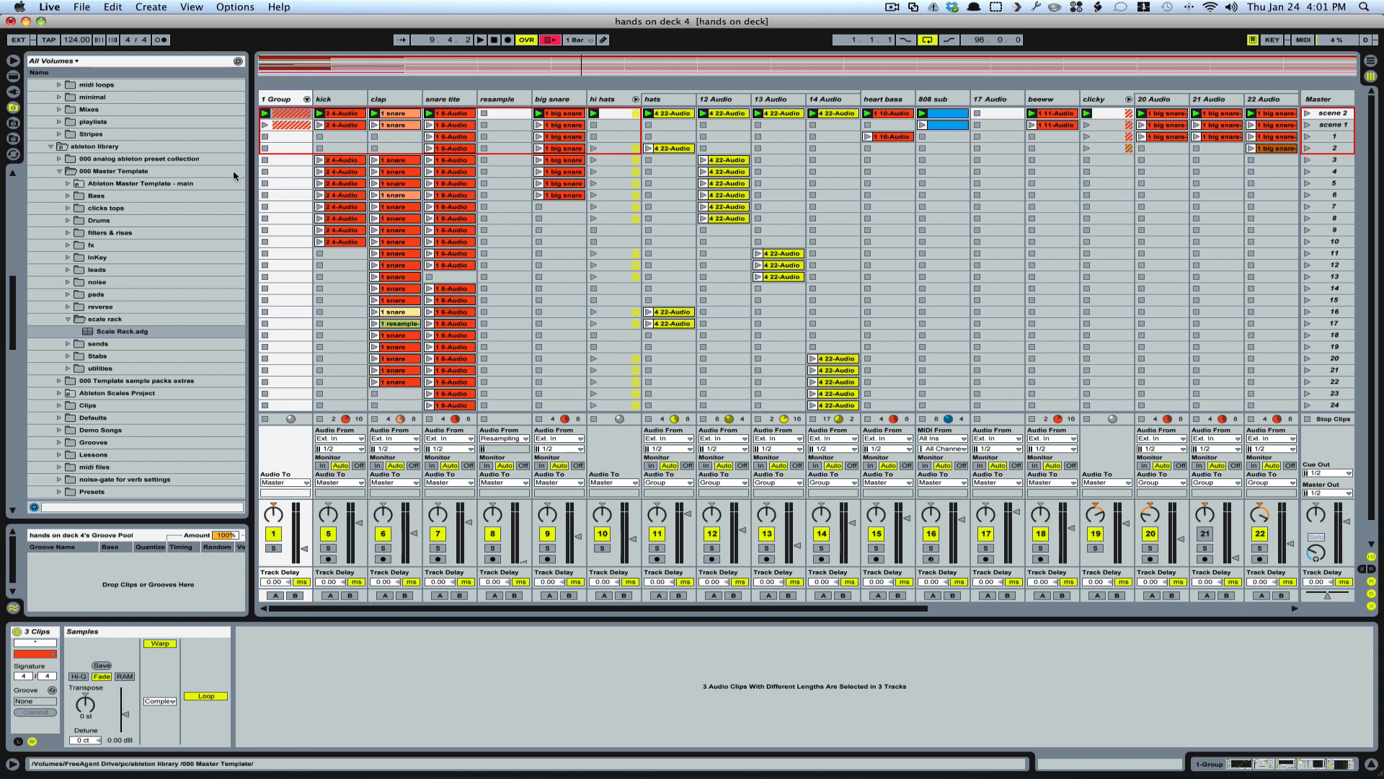
- Compare the kick track's clips in scenes scene 2, 3 and 10, showing the whole recording for the scene 10 clip
{"action": "left_click", "coordinate": [342, 118]}
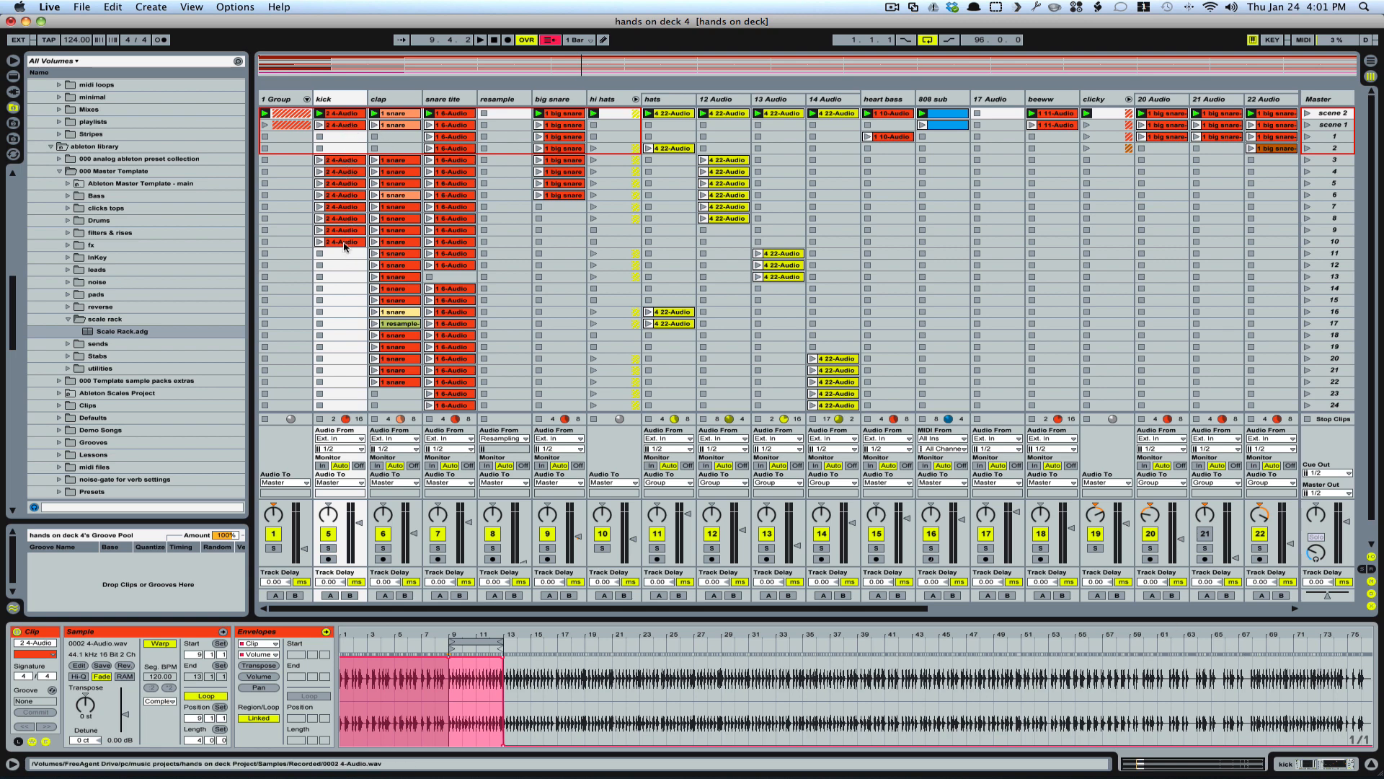
{"action": "left_click", "coordinate": [344, 160]}
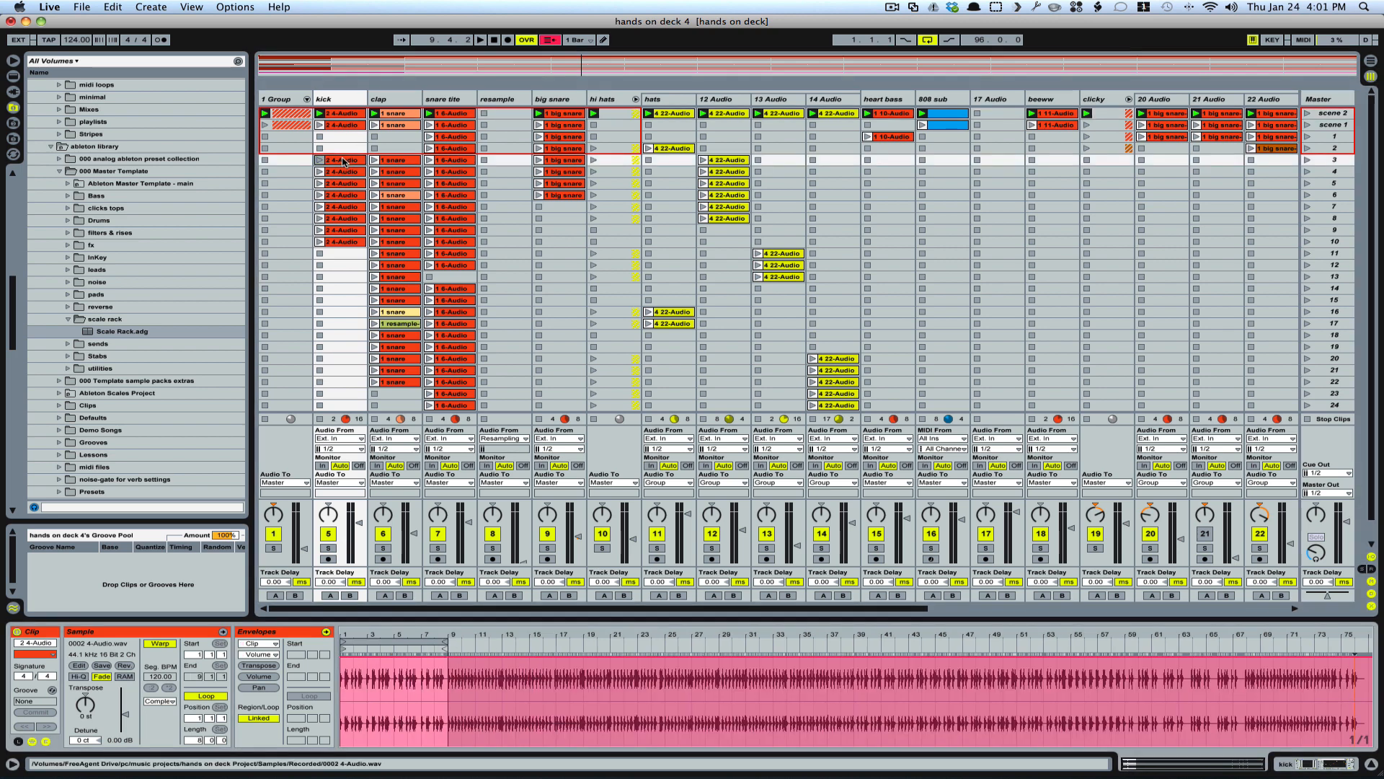
{"action": "left_click", "coordinate": [336, 244]}
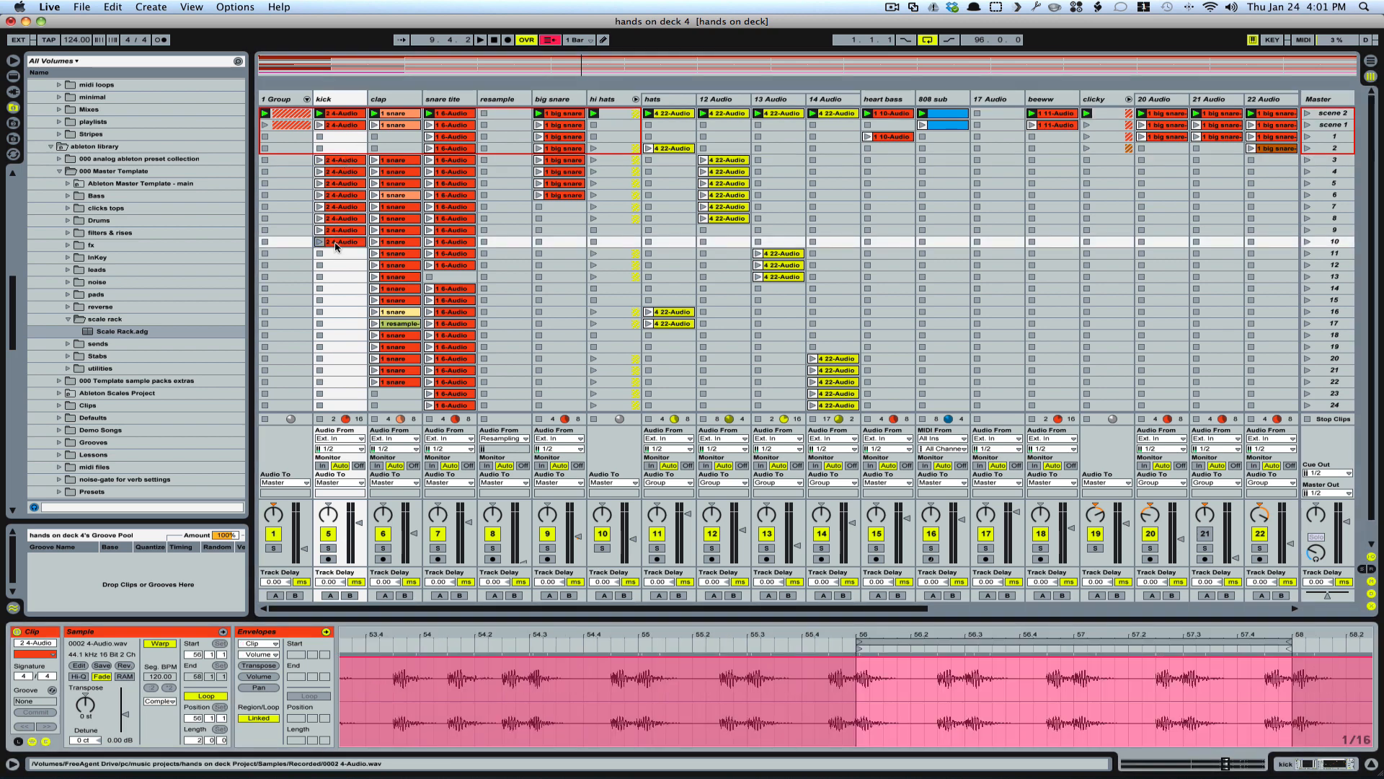
{"action": "left_click", "coordinate": [944, 632]}
{"action": "left_click_drag", "start_coordinate": [944, 632], "coordinate": [1097, 633]}
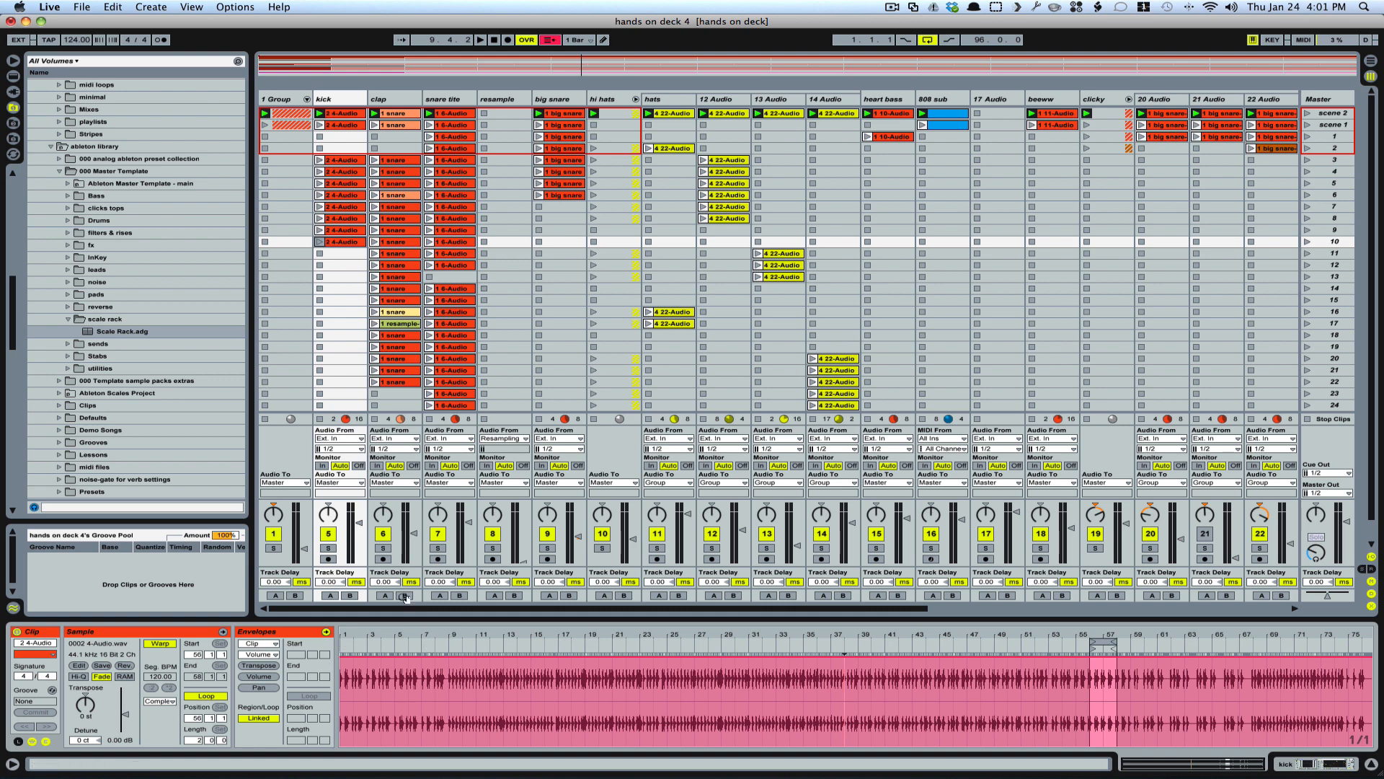
- Solo the kick track and audition different parts of its scene 10 recording
{"action": "left_click", "coordinate": [328, 548]}
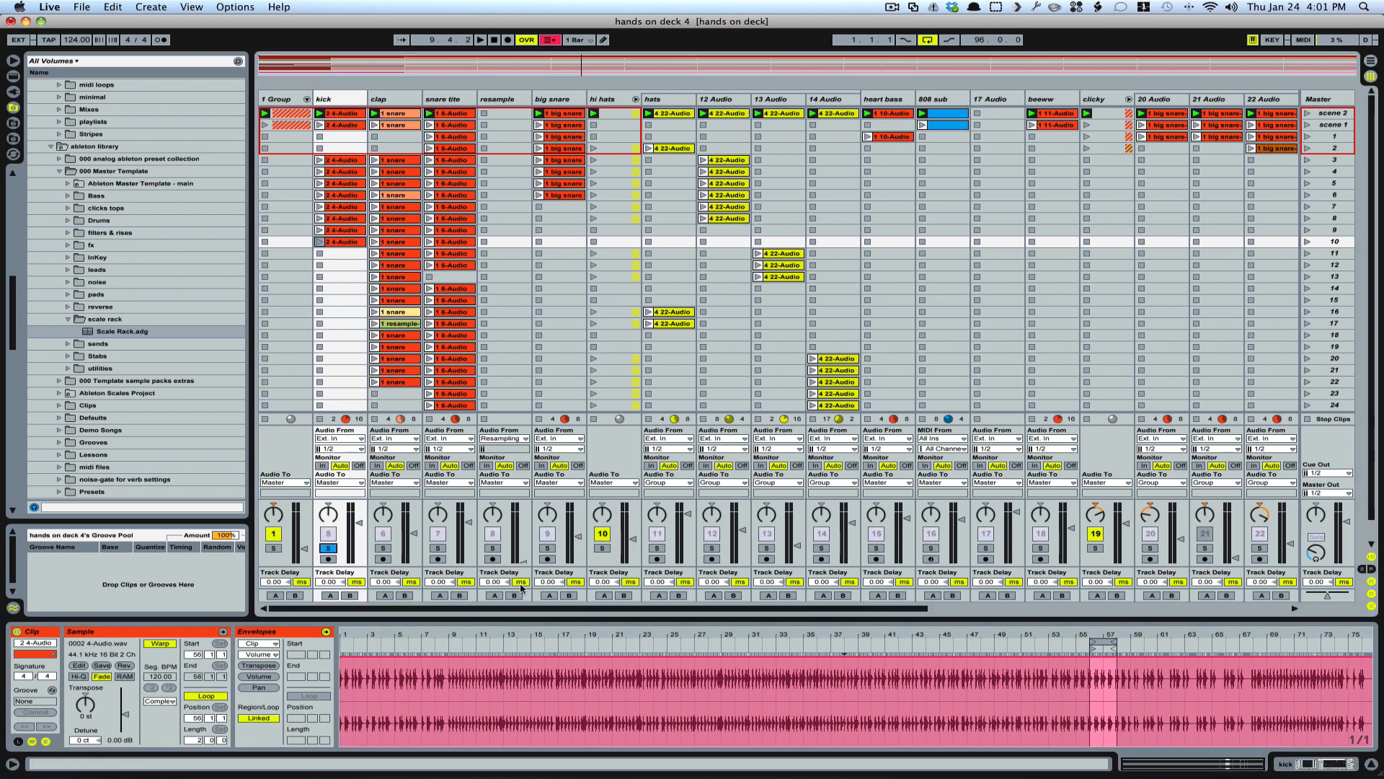
{"action": "left_click", "coordinate": [519, 640]}
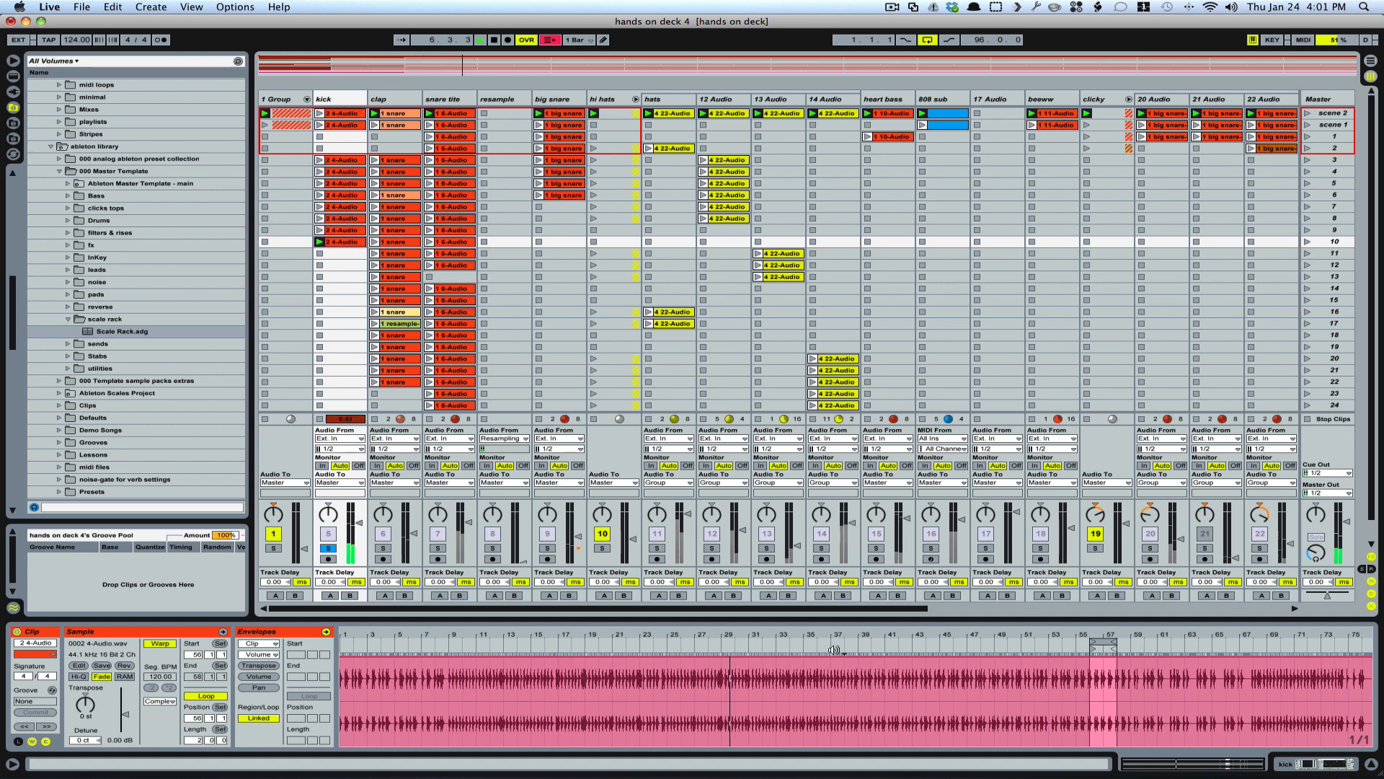
{"action": "left_click", "coordinate": [886, 642]}
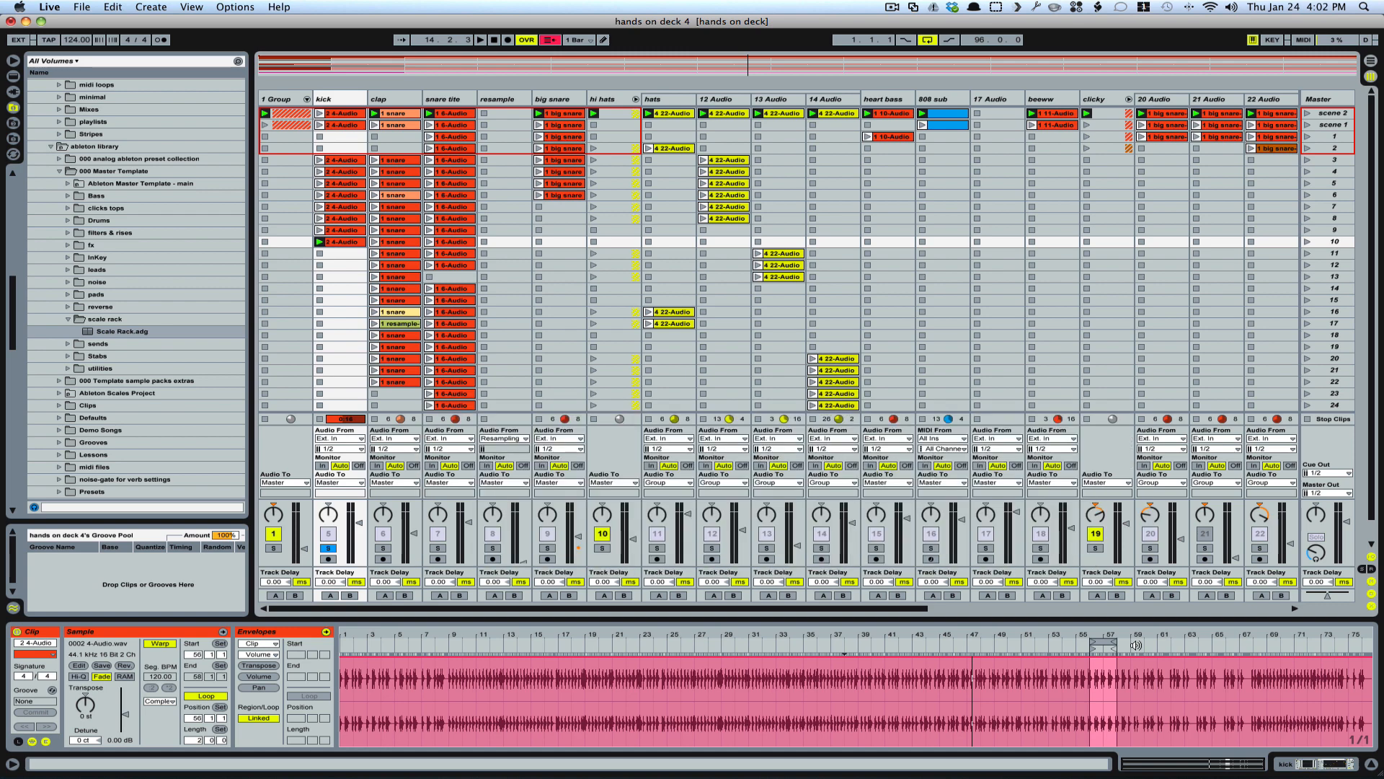
{"action": "scroll", "coordinate": [1046, 310], "scroll_direction": "right", "scroll_amount": 6}
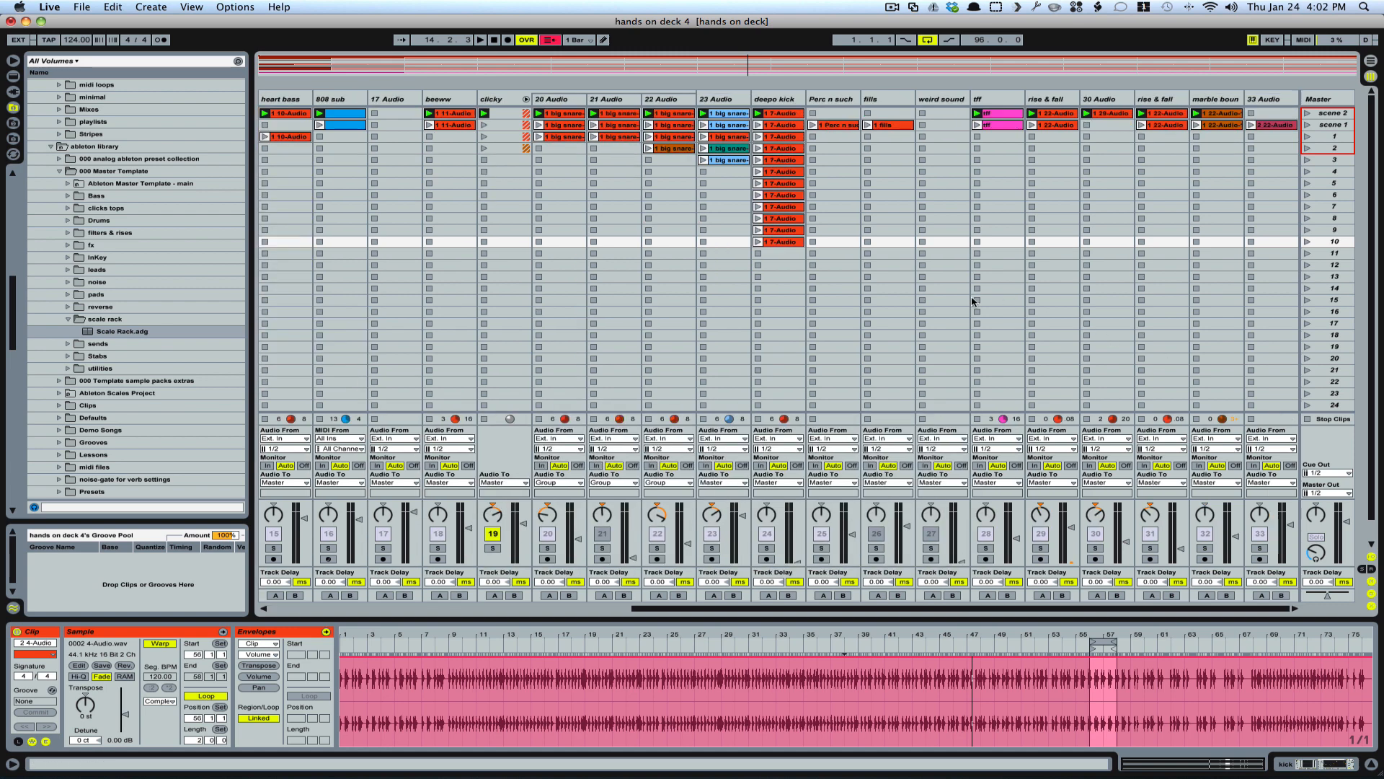
{"action": "scroll", "coordinate": [973, 301], "scroll_direction": "left", "scroll_amount": 6}
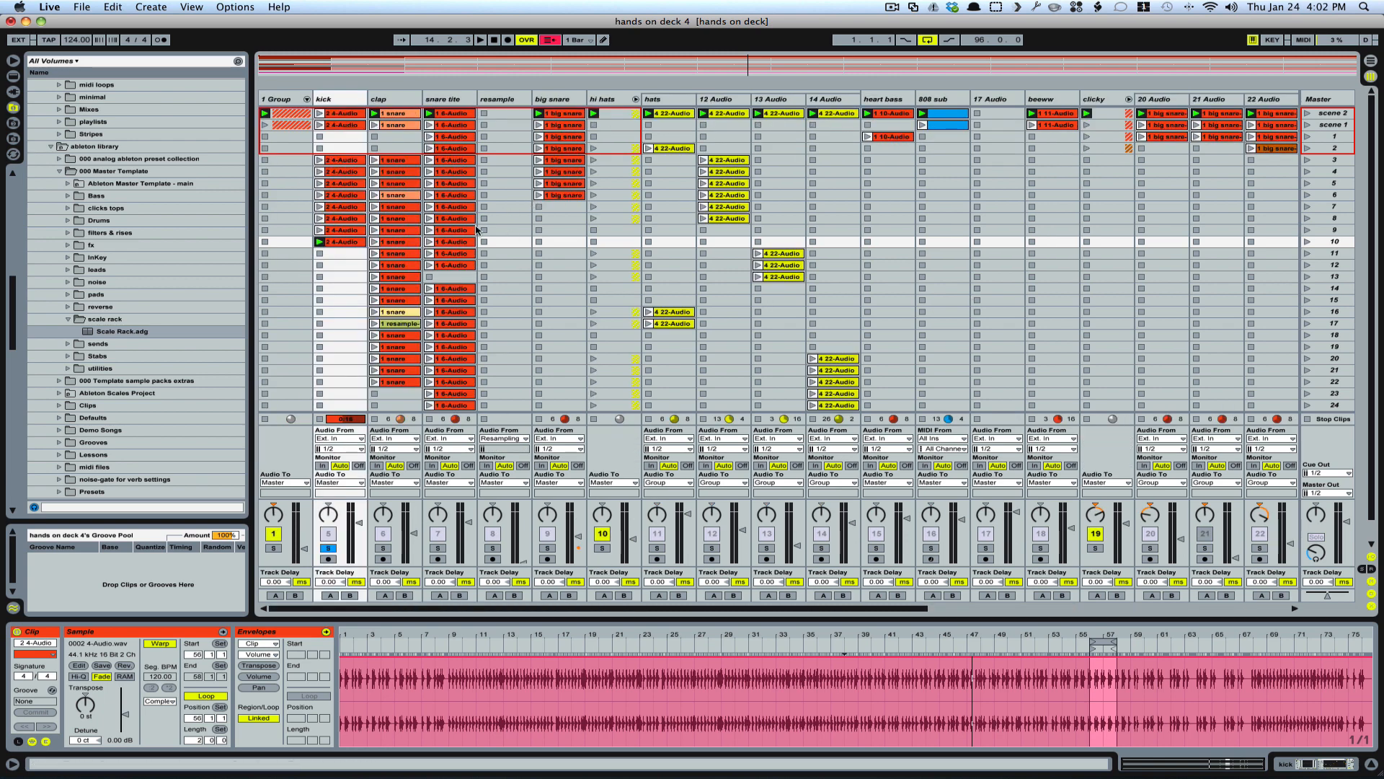
- Play the kick track's scene 10 clip from the start with only the kick soloed
{"action": "left_click", "coordinate": [328, 550]}
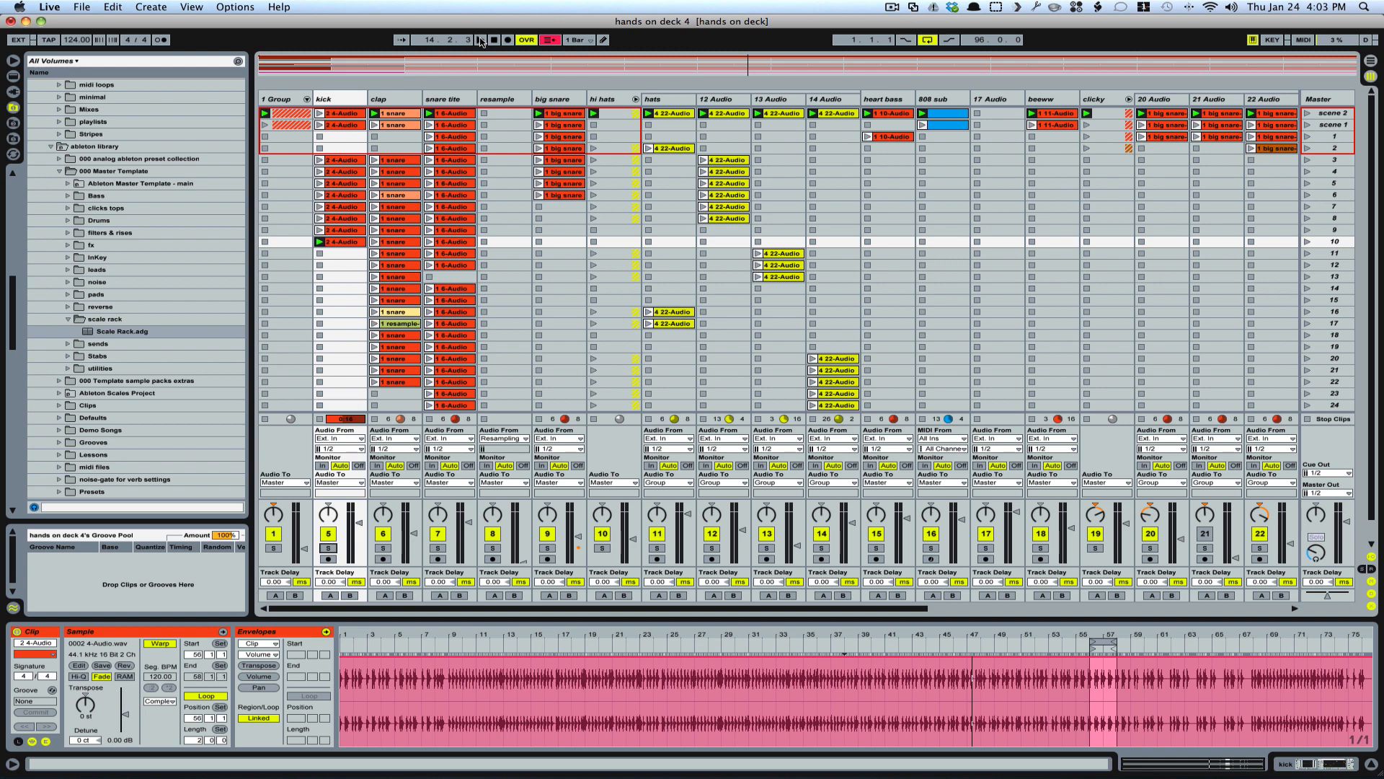
{"action": "left_click", "coordinate": [328, 548]}
{"action": "left_click", "coordinate": [482, 41]}
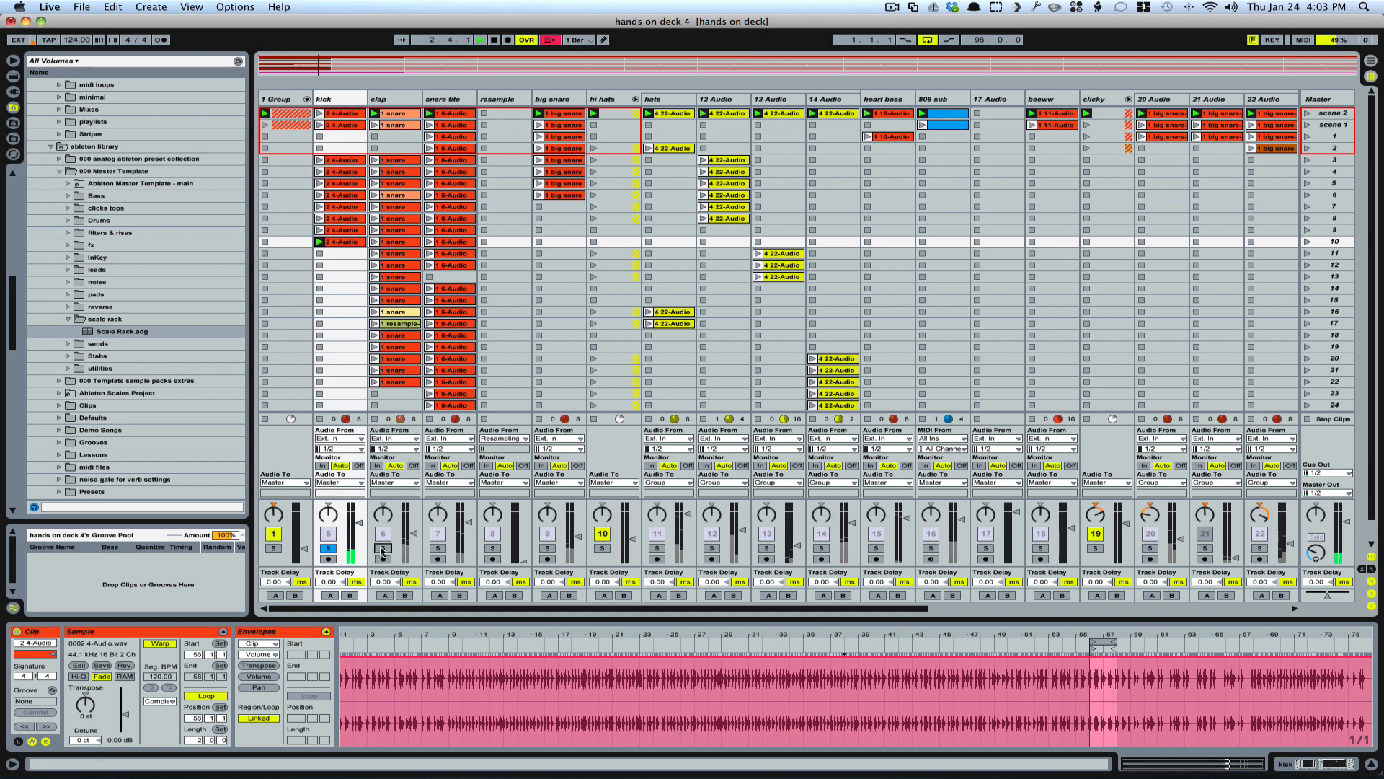
- Solo the clap track, audition its clips in scenes 16 and 17, and stop the track's clip
{"action": "left_click", "coordinate": [382, 549]}
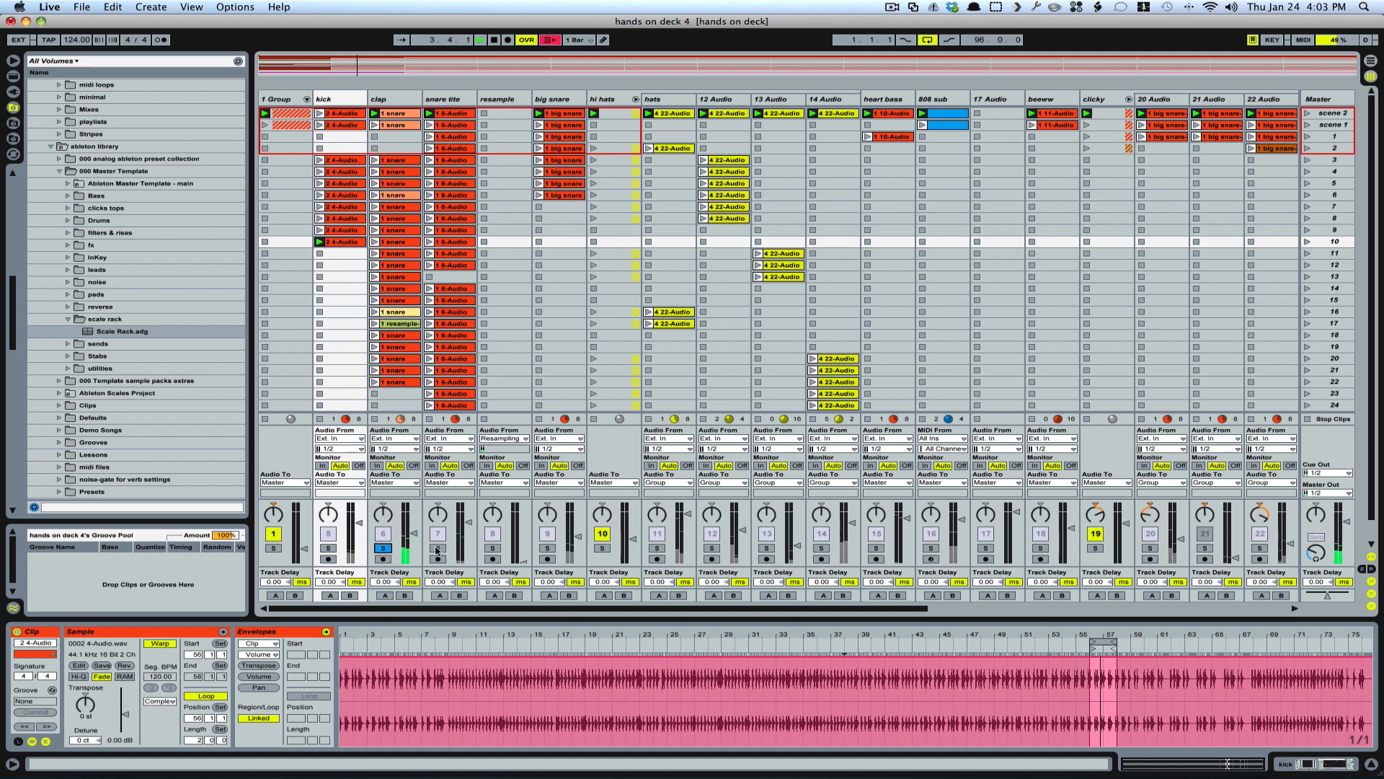
{"action": "left_click", "coordinate": [374, 313]}
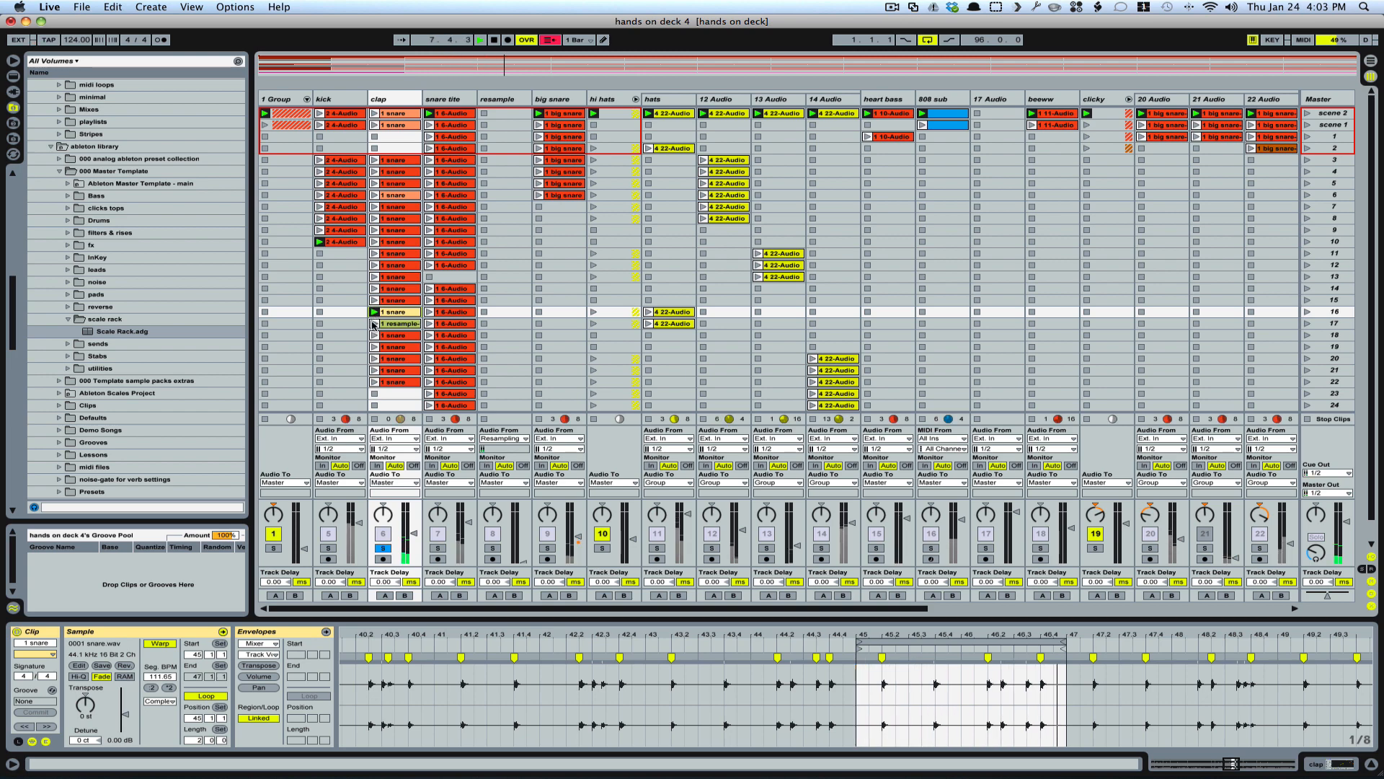
{"action": "left_click", "coordinate": [374, 324]}
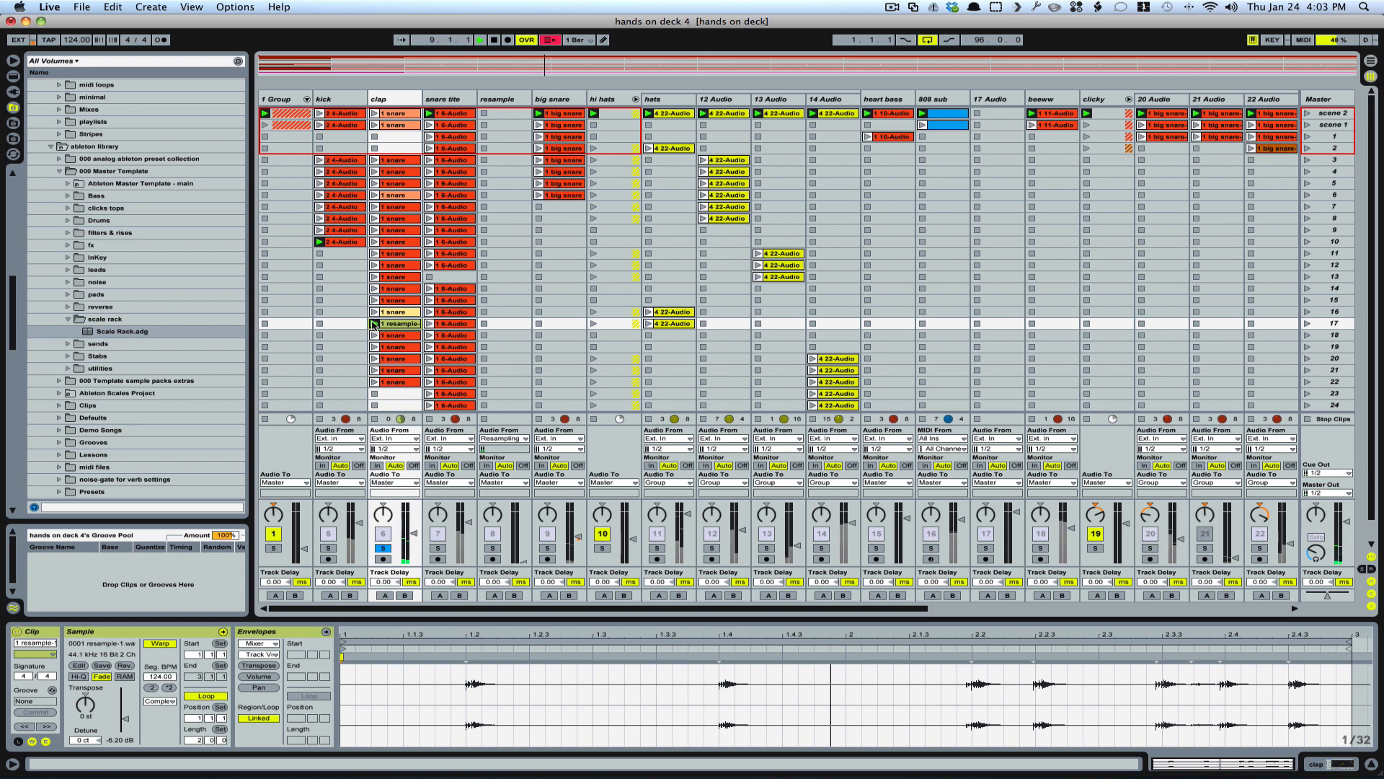
{"action": "left_click", "coordinate": [374, 418]}
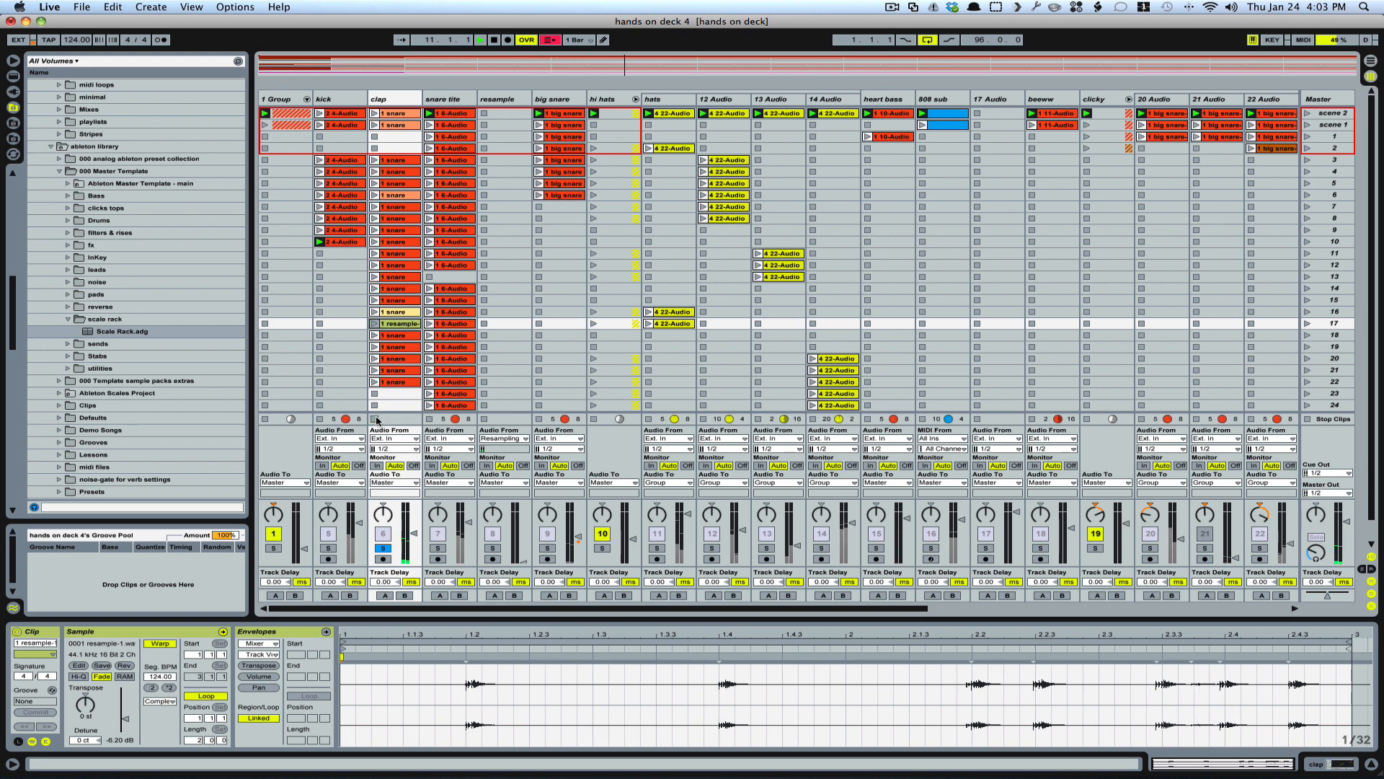
- Audition the snare tite track soloed with its scene 2 clip, followed by the big snare track soloed
{"action": "left_click", "coordinate": [435, 547]}
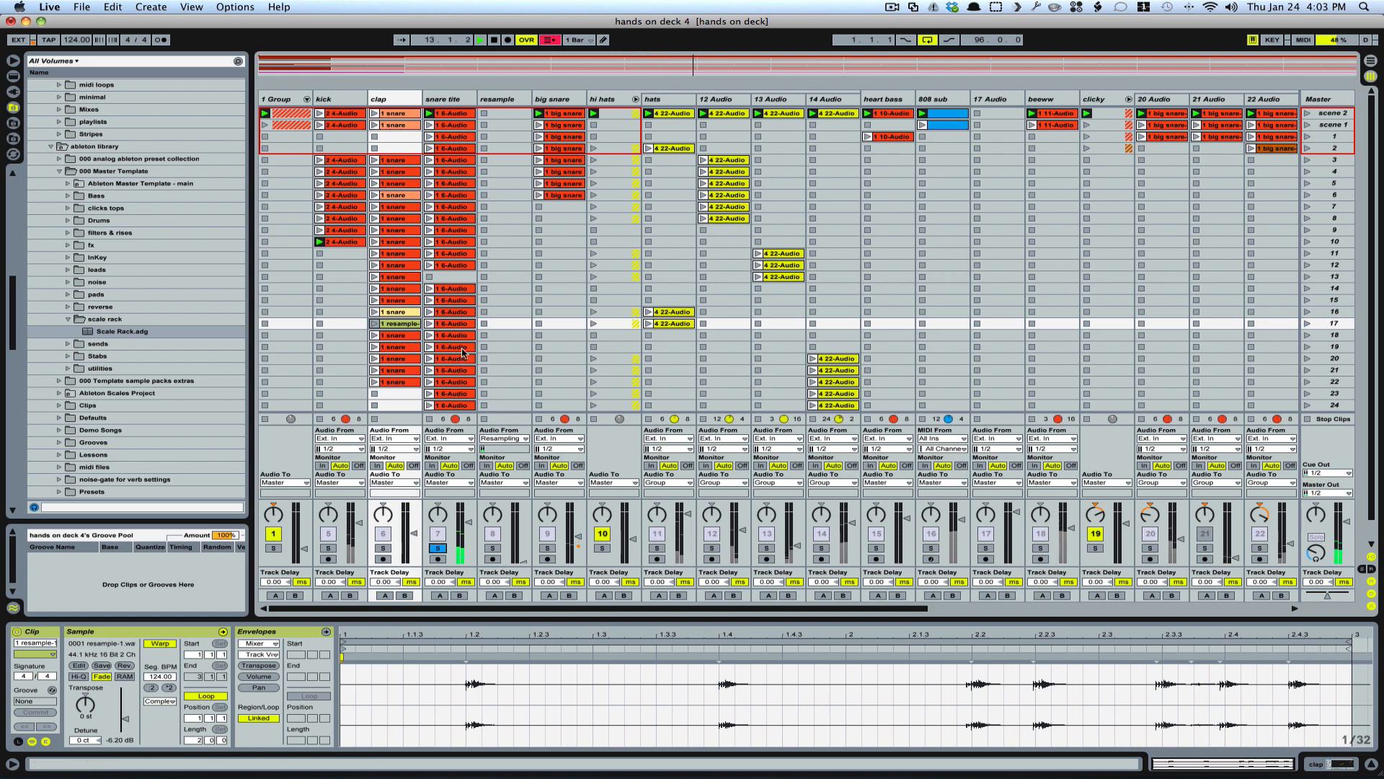
{"action": "left_click", "coordinate": [453, 113]}
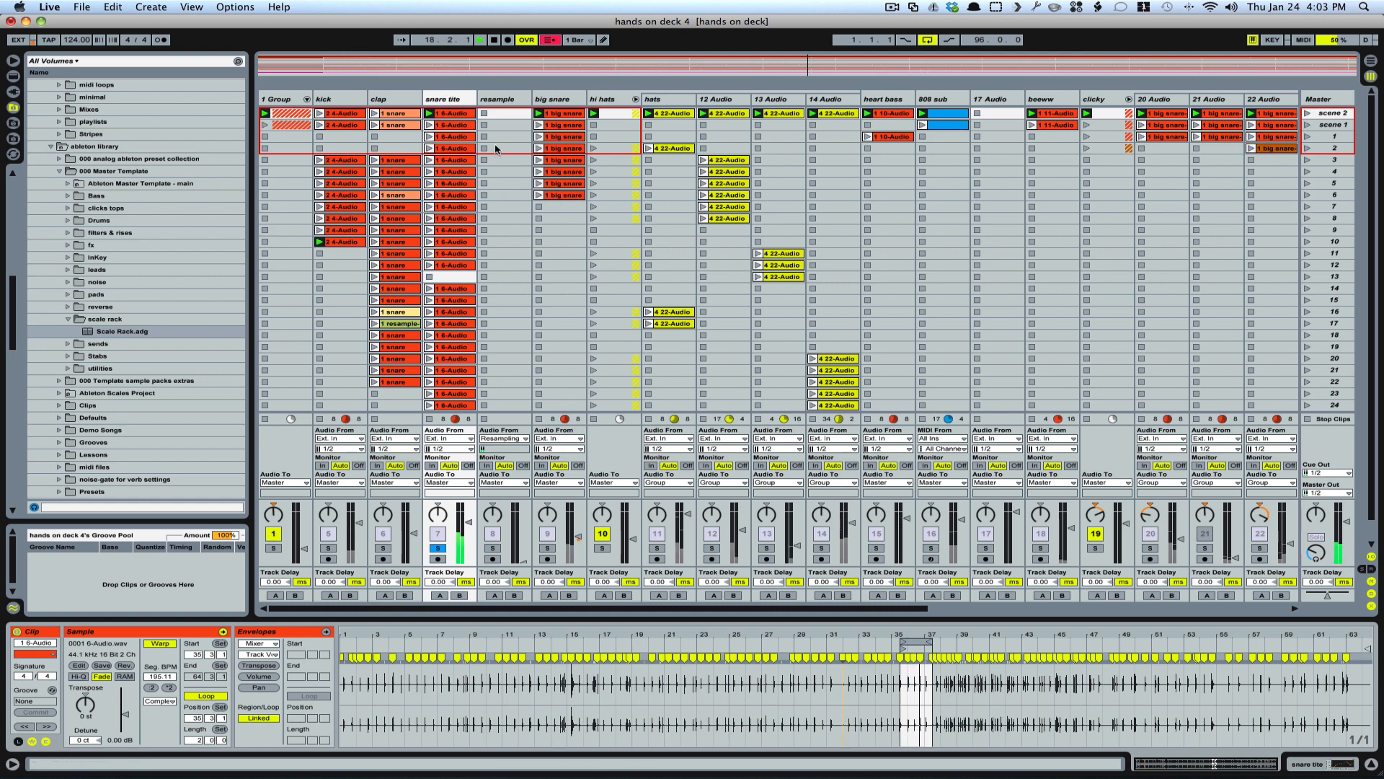
{"action": "left_click", "coordinate": [547, 548]}
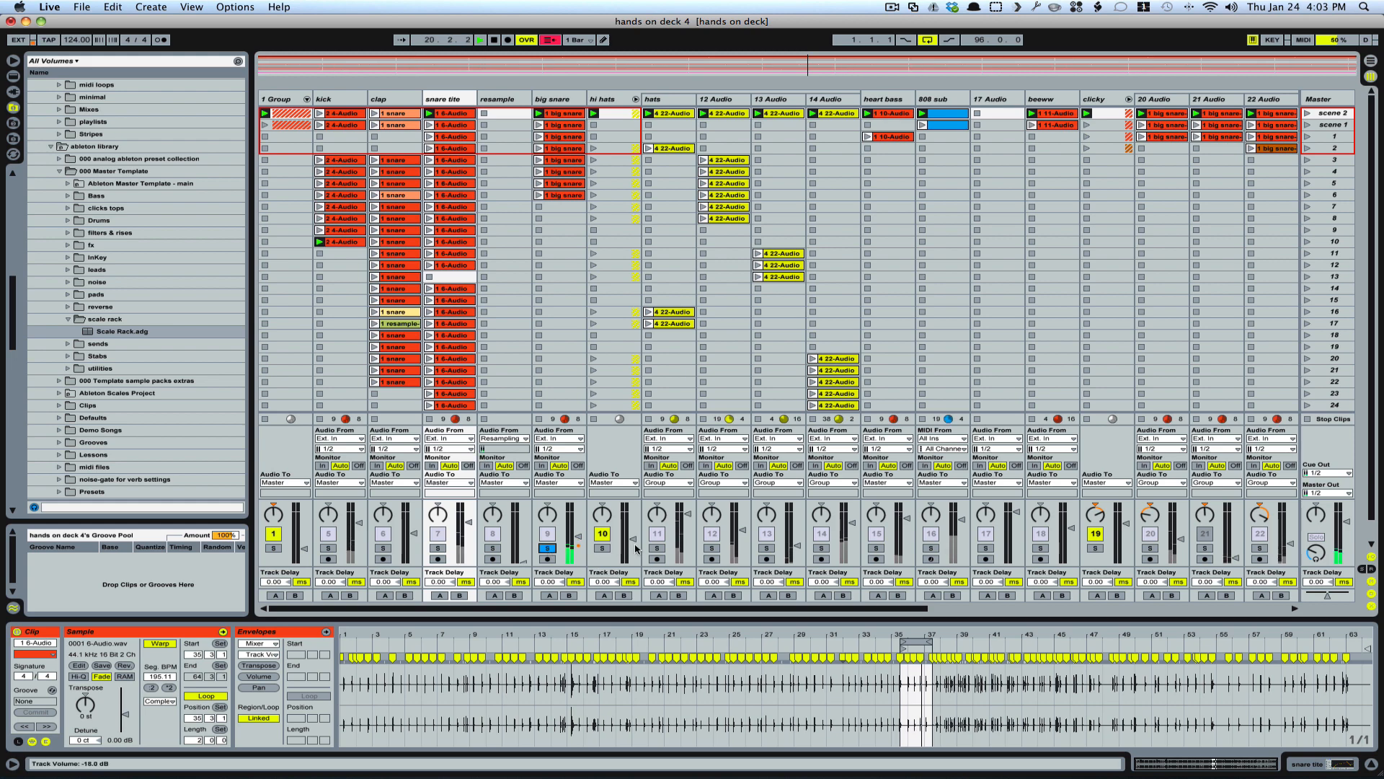
- Solo the hats, 12 Audio, 13 Audio and 14 Audio tracks one after another during playback
{"action": "left_click", "coordinate": [657, 548]}
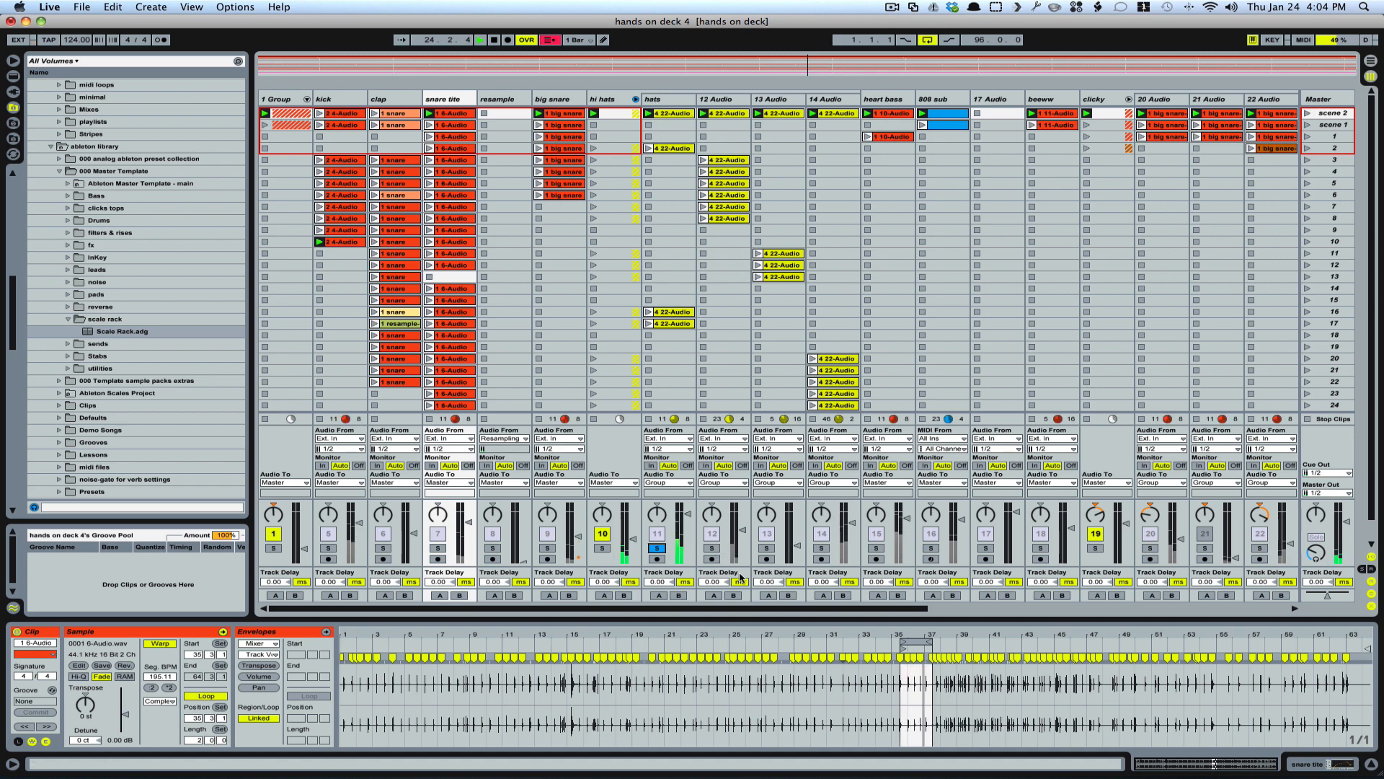
{"action": "left_click", "coordinate": [712, 549]}
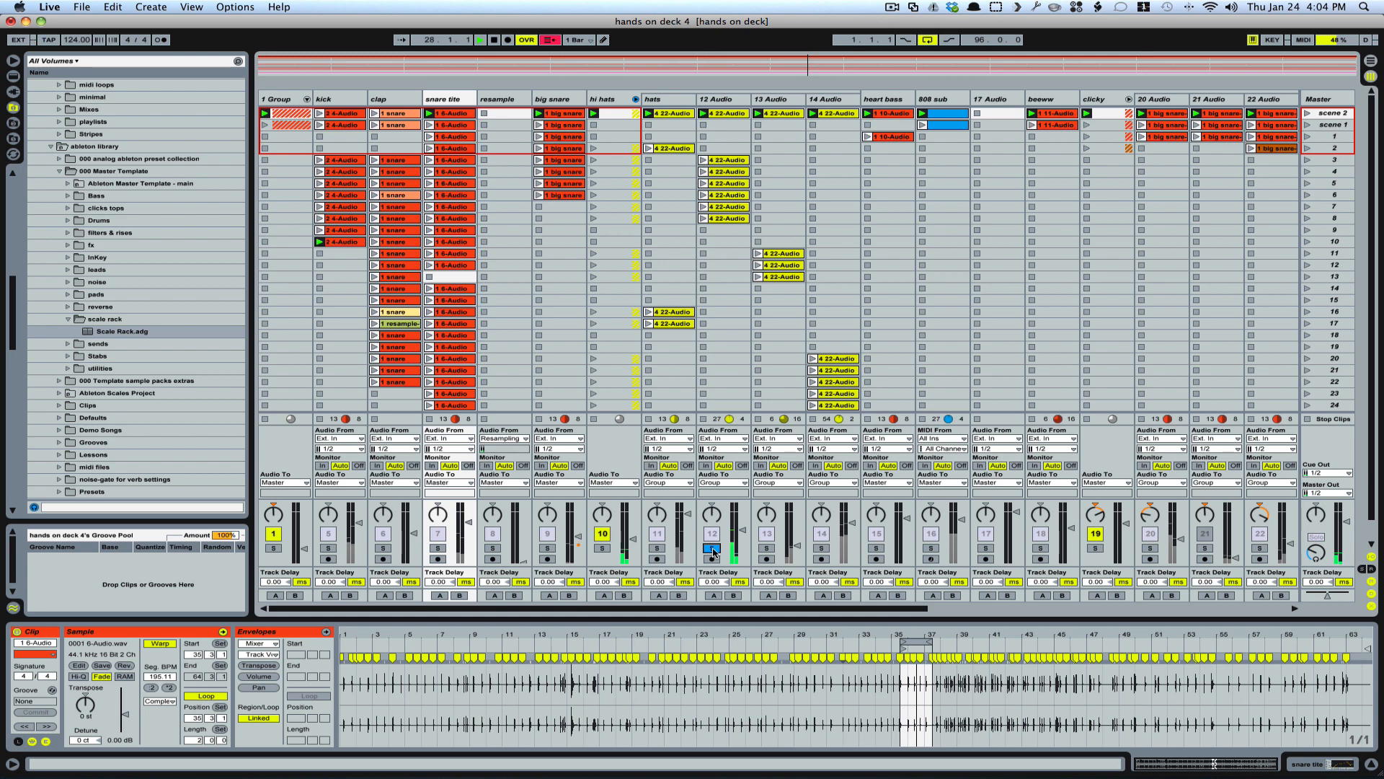
{"action": "left_click", "coordinate": [766, 548]}
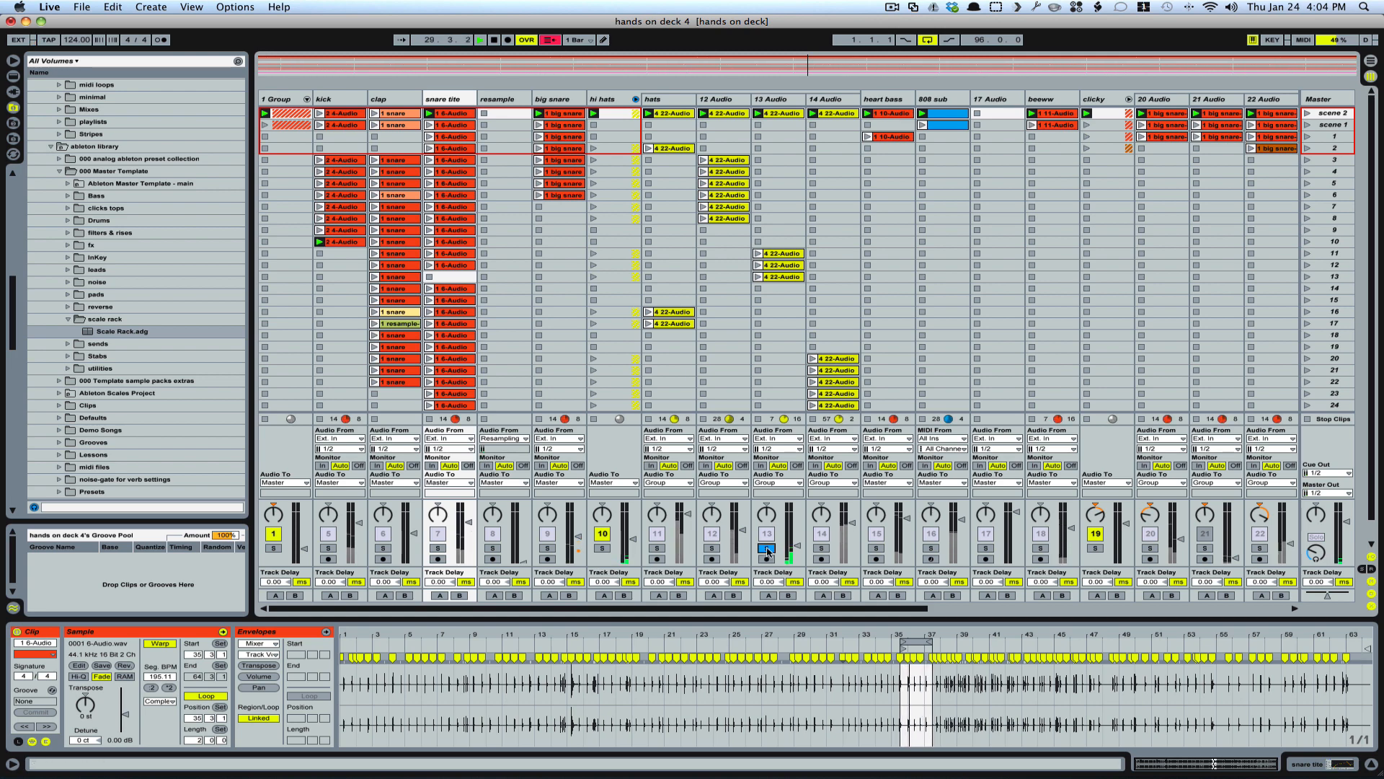
{"action": "left_click", "coordinate": [823, 550]}
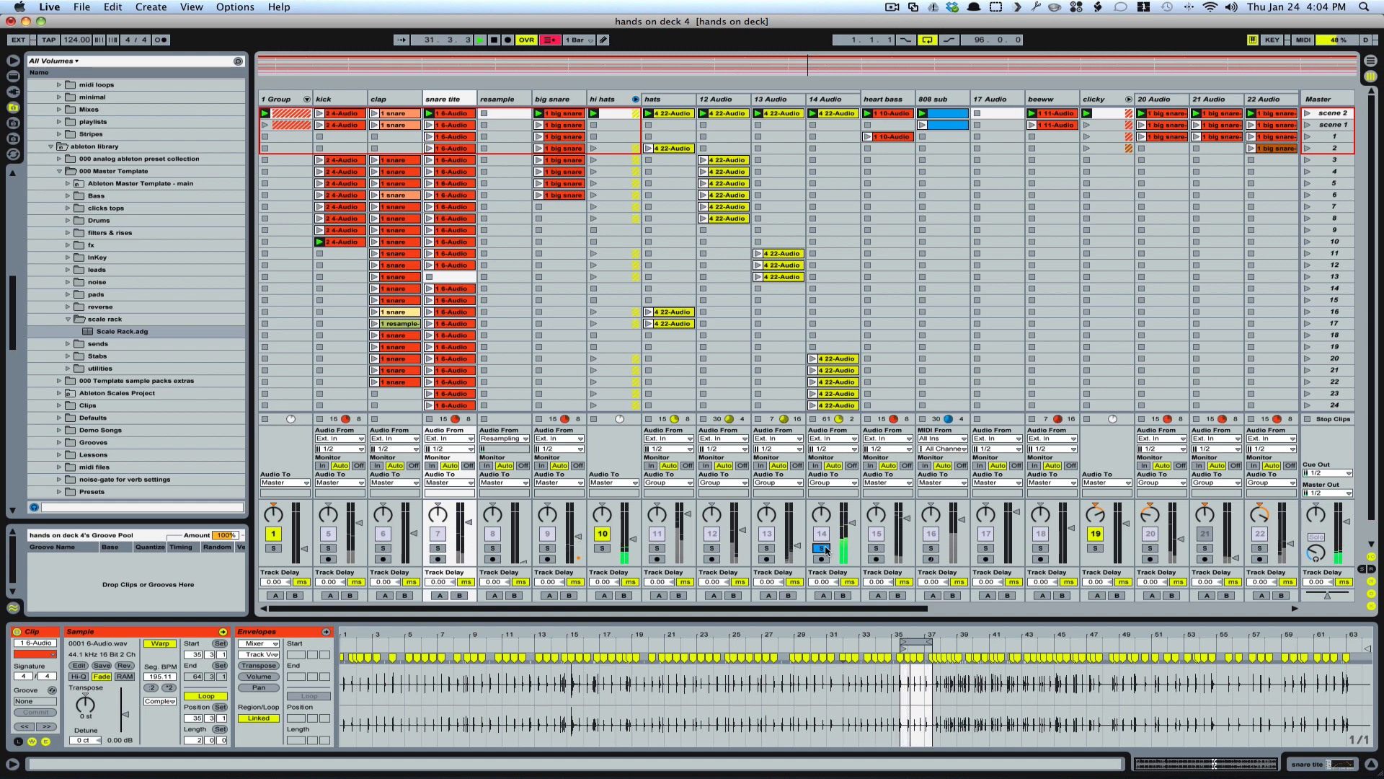
{"action": "left_click", "coordinate": [823, 549]}
- Solo the hi hats group, play all its layers together, and stop and unsolo it
{"action": "left_click", "coordinate": [603, 548]}
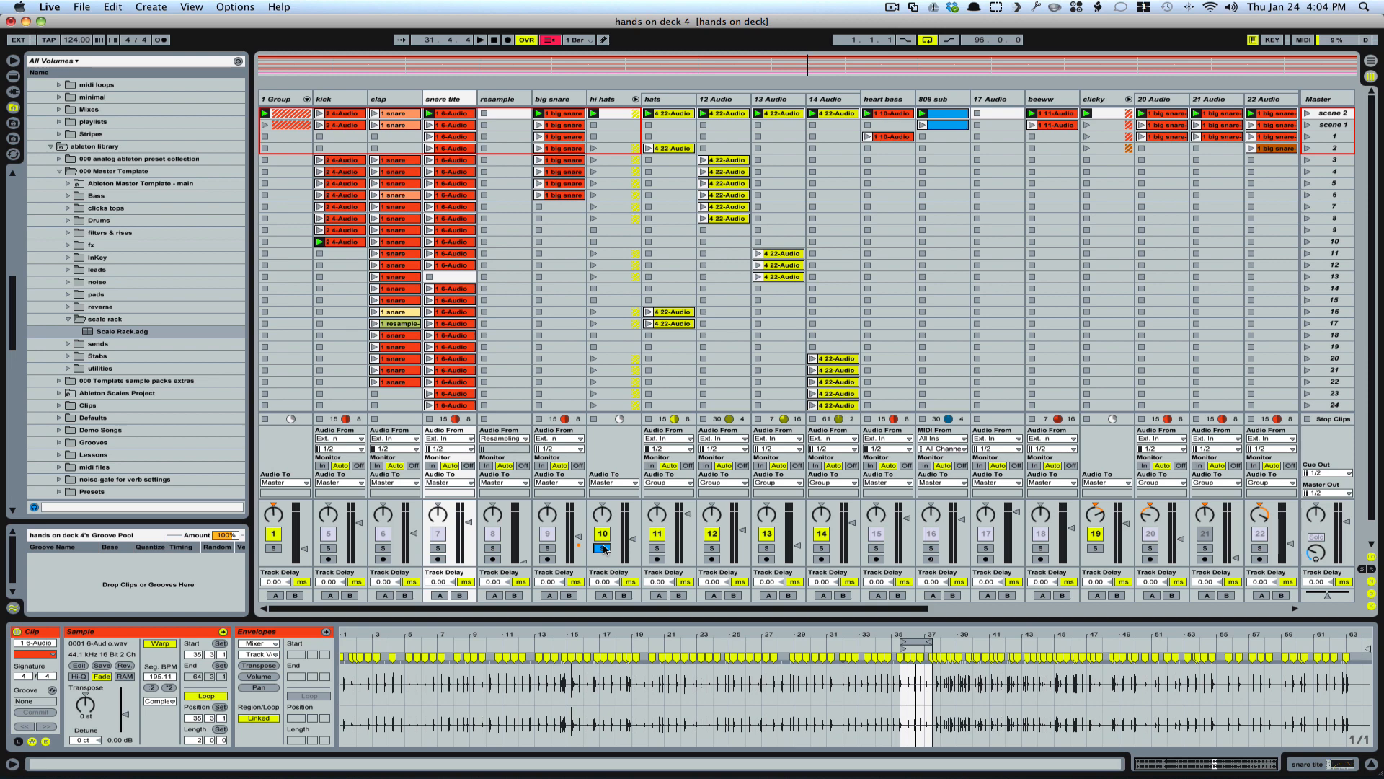
{"action": "key", "text": "space"}
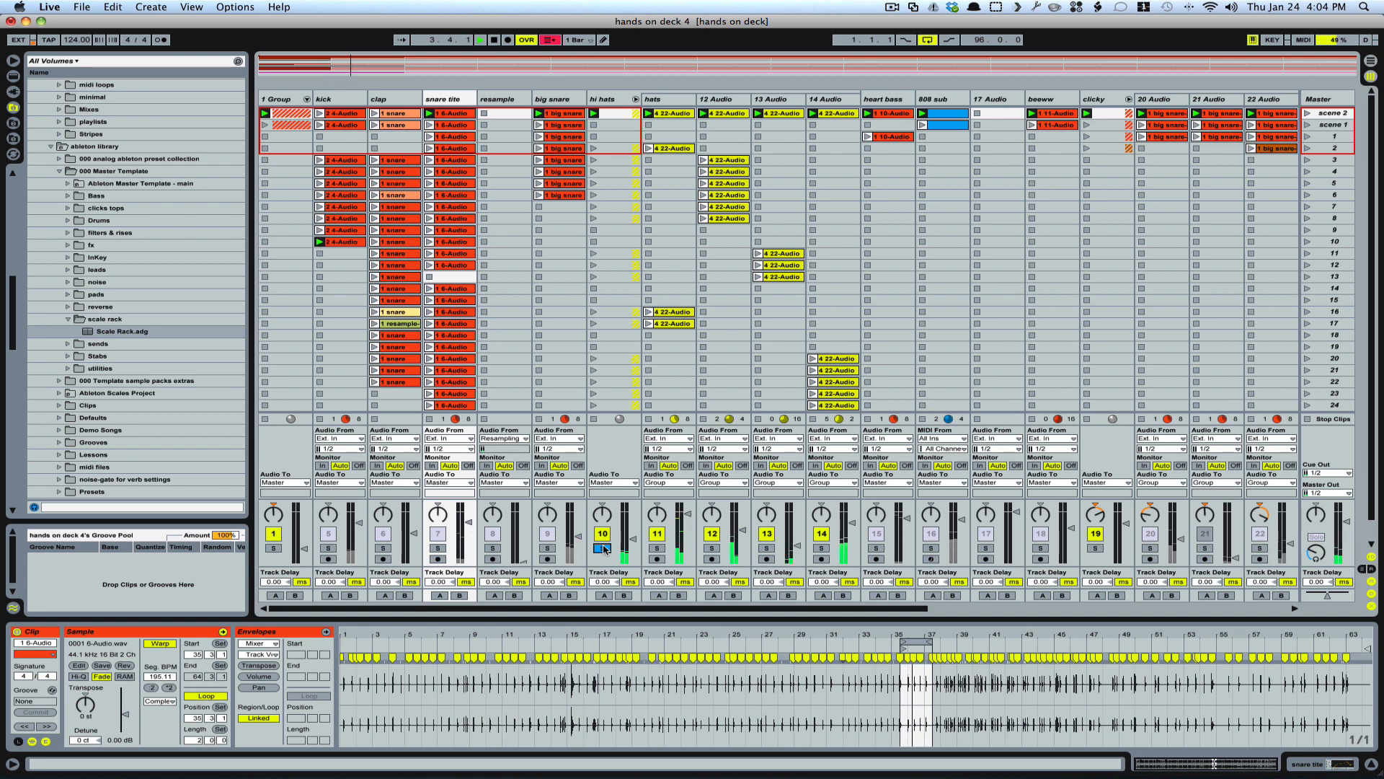
{"action": "key", "text": "space"}
{"action": "left_click", "coordinate": [604, 548]}
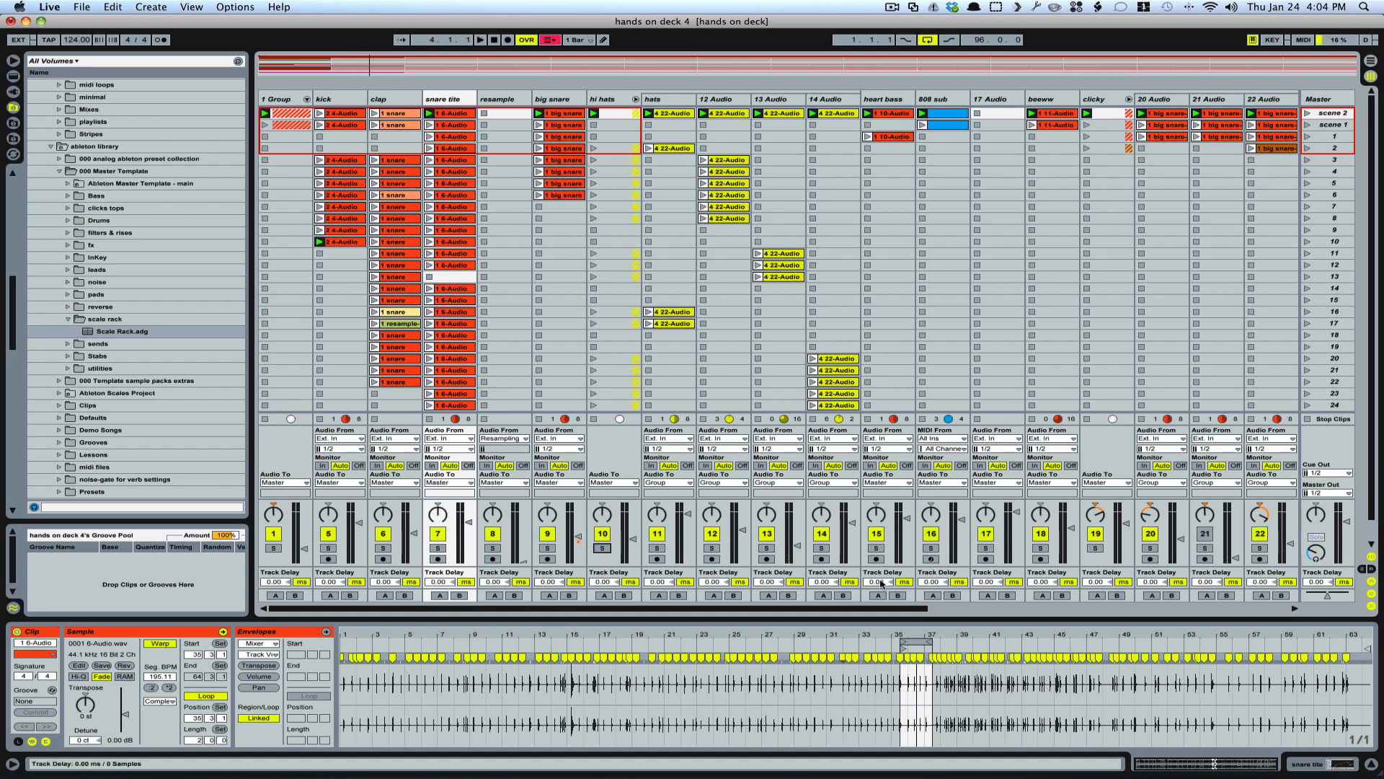
- Solo the heart bass track and play it, and do the same with the 808 sub track
{"action": "left_click", "coordinate": [875, 548]}
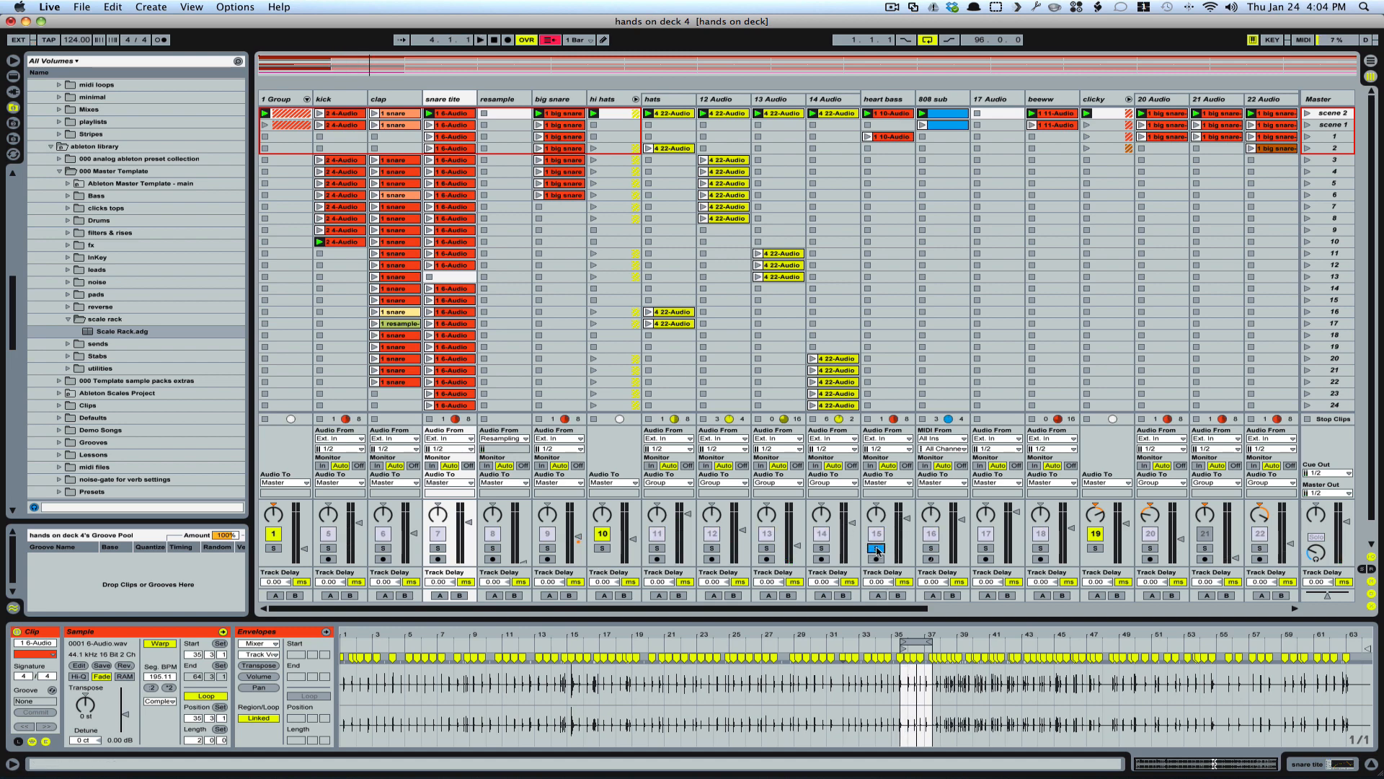
{"action": "key", "text": "space"}
{"action": "left_click", "coordinate": [930, 548]}
{"action": "key", "text": "space"}
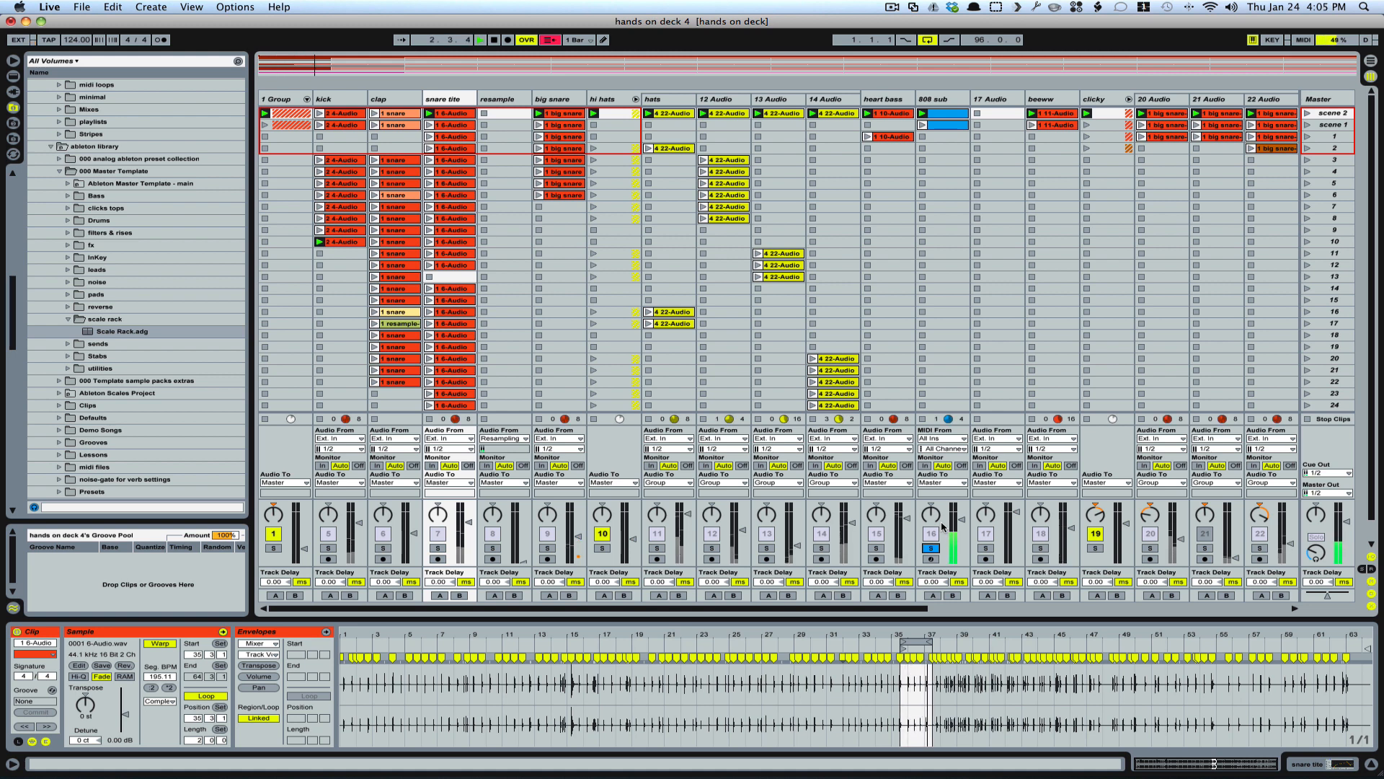
- Stop the 808 sub playback, play the beeww track soloed and bring up its device chain
{"action": "key", "text": "space"}
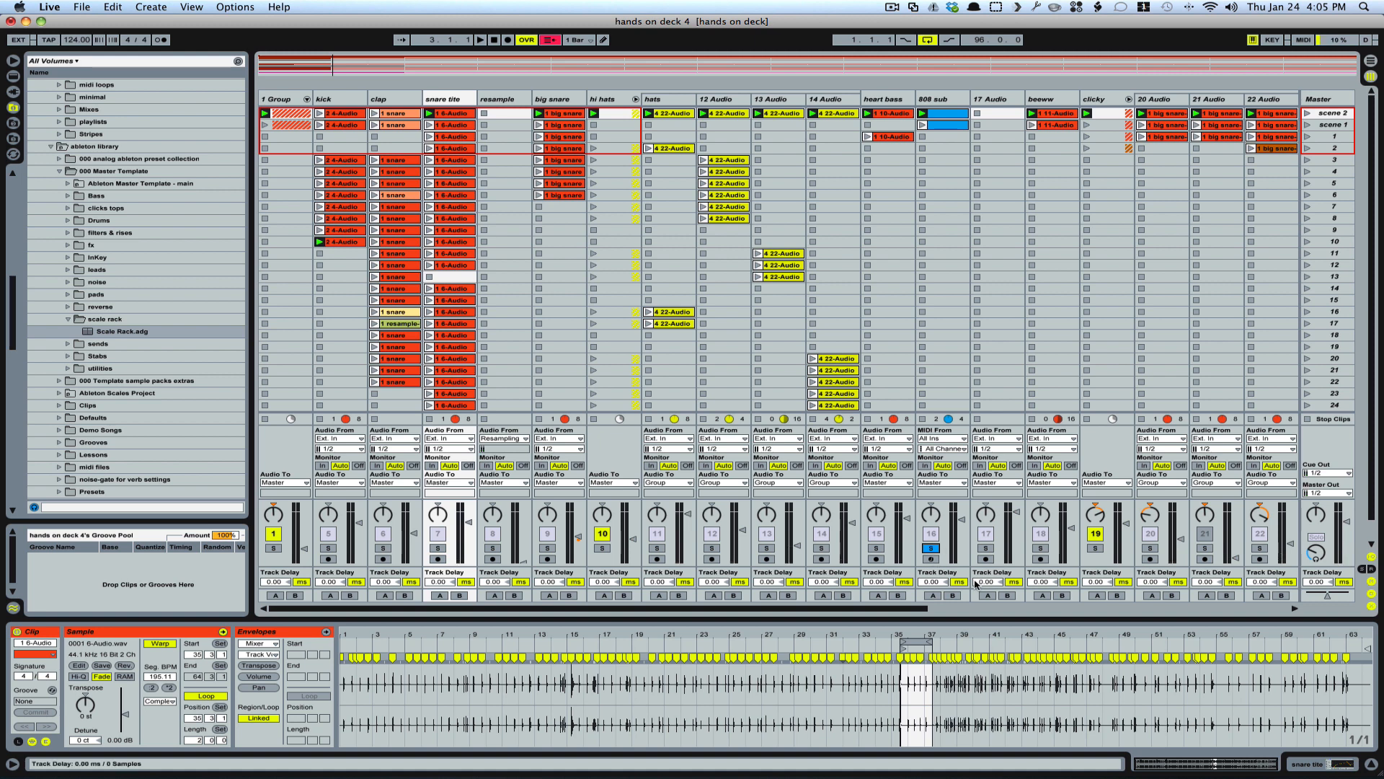
{"action": "left_click", "coordinate": [1040, 550]}
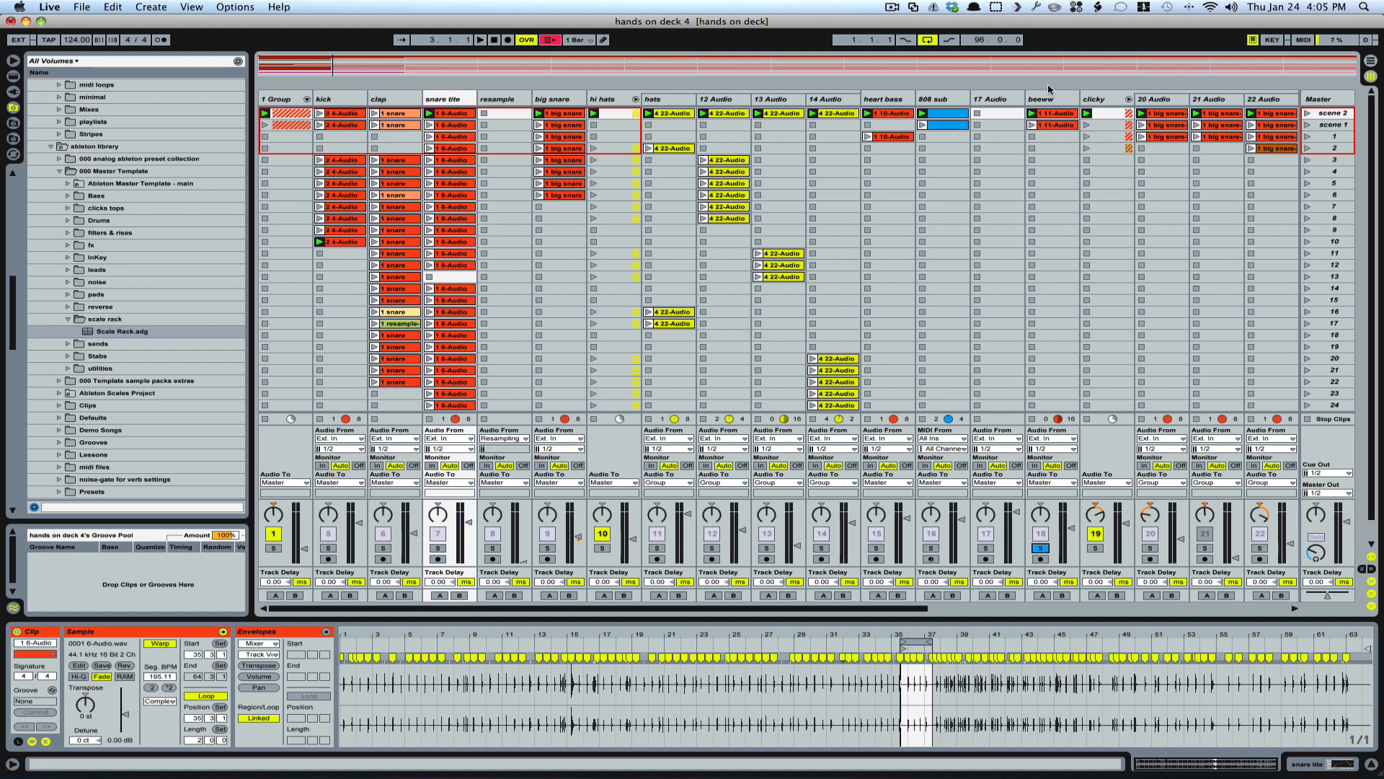
{"action": "key", "text": "space"}
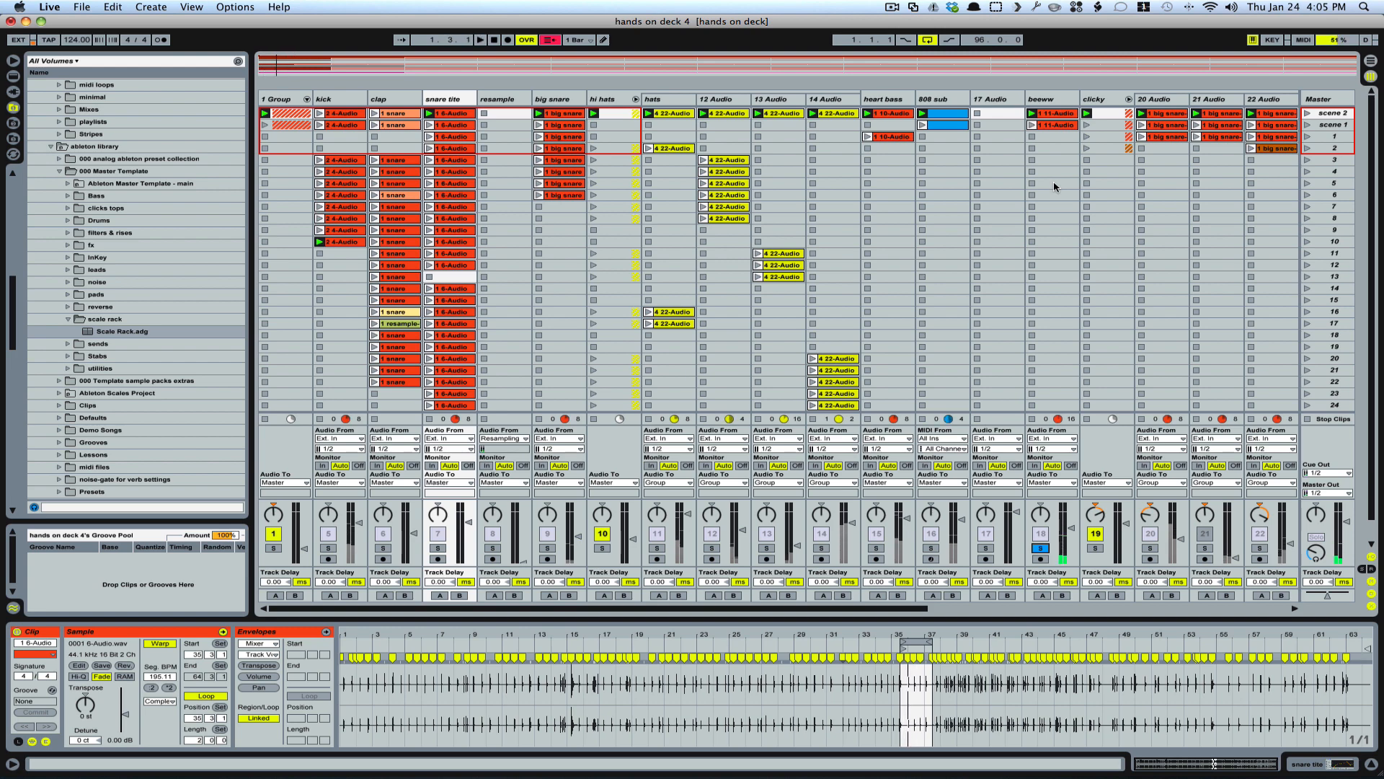
{"action": "left_click", "coordinate": [1052, 101]}
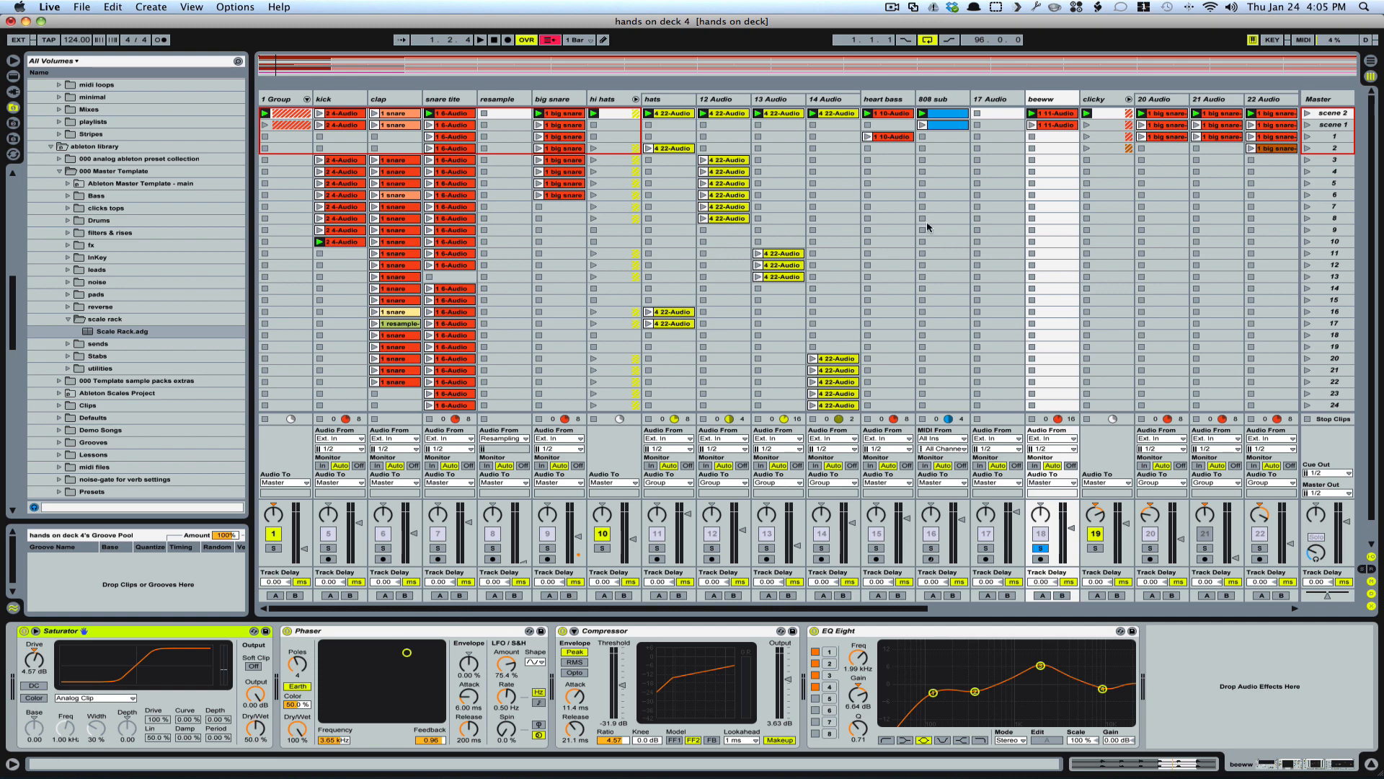
- Solo the clicky group and play it
{"action": "left_click", "coordinate": [1095, 549]}
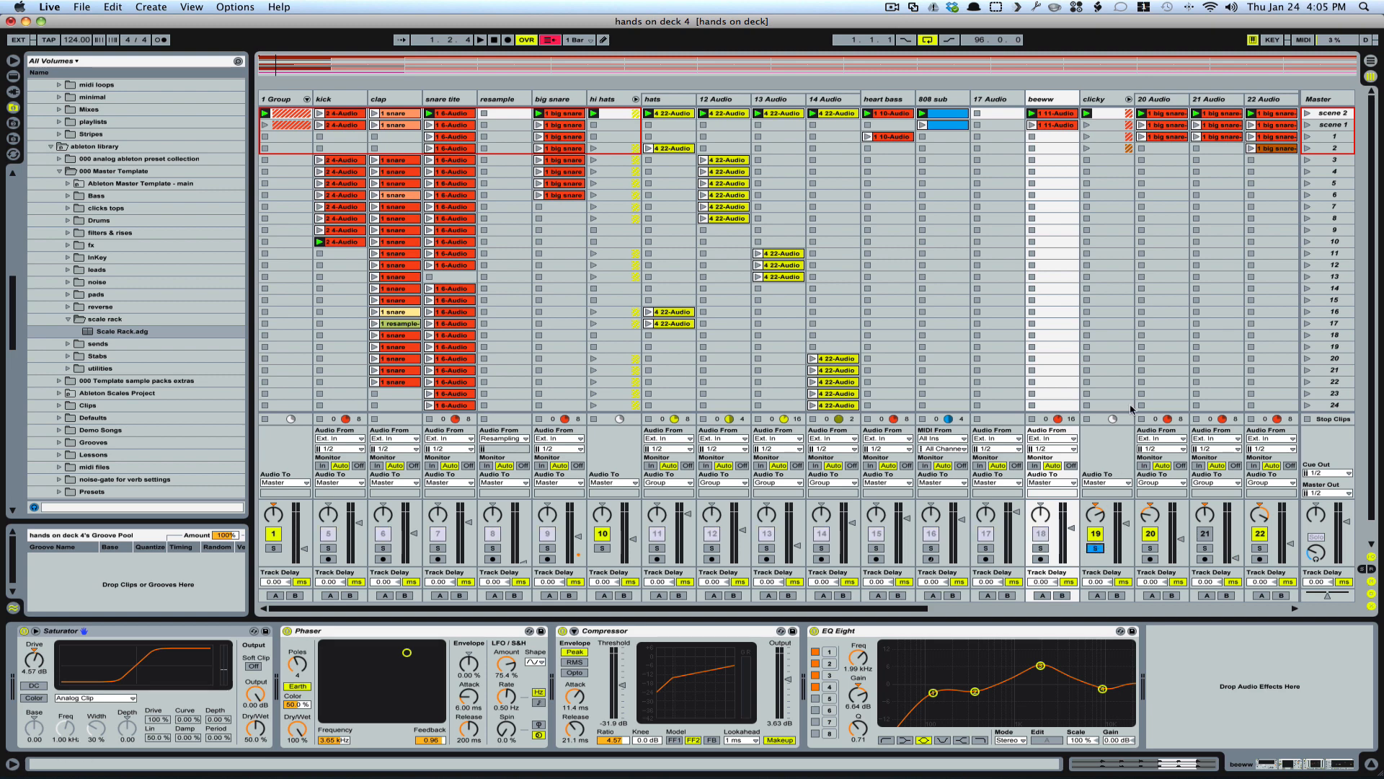
{"action": "scroll", "coordinate": [1128, 357], "scroll_direction": "right", "scroll_amount": 4}
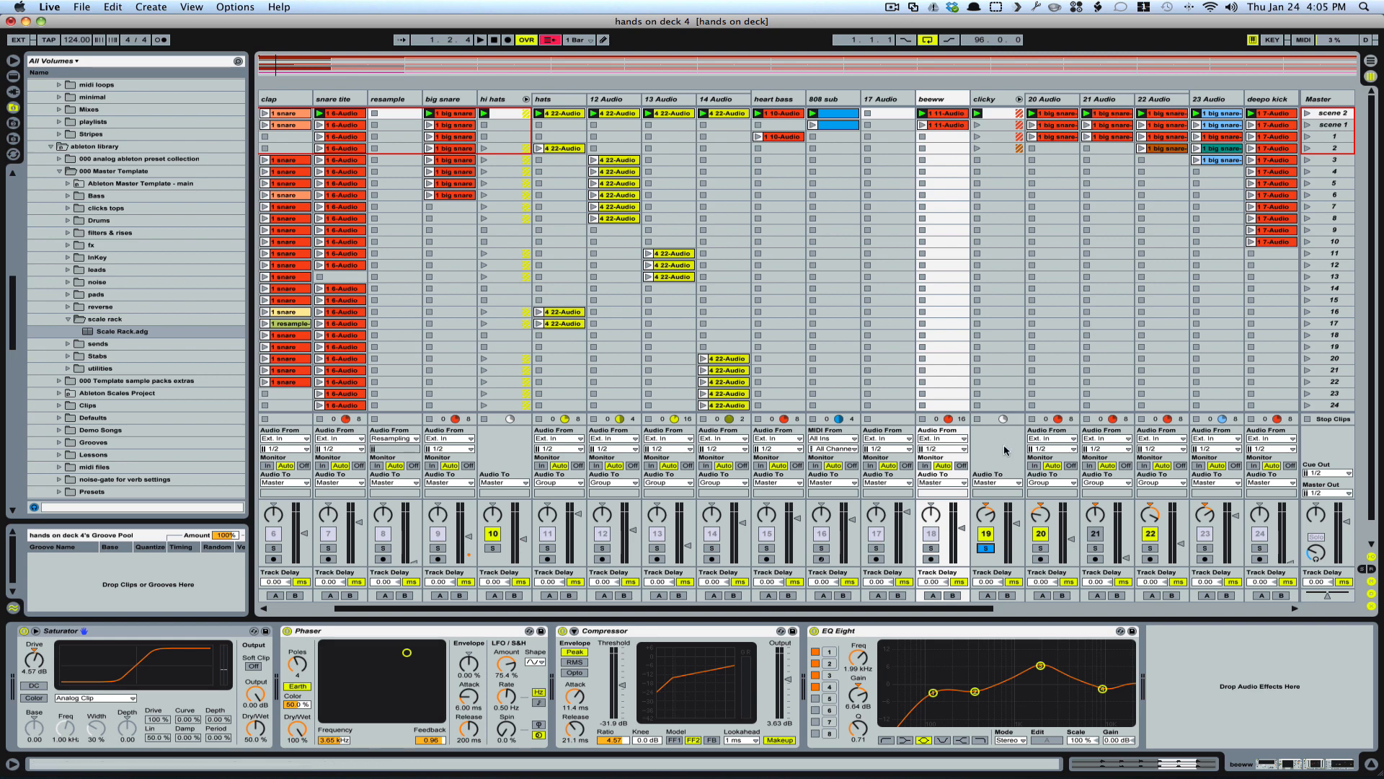
{"action": "key", "text": "space"}
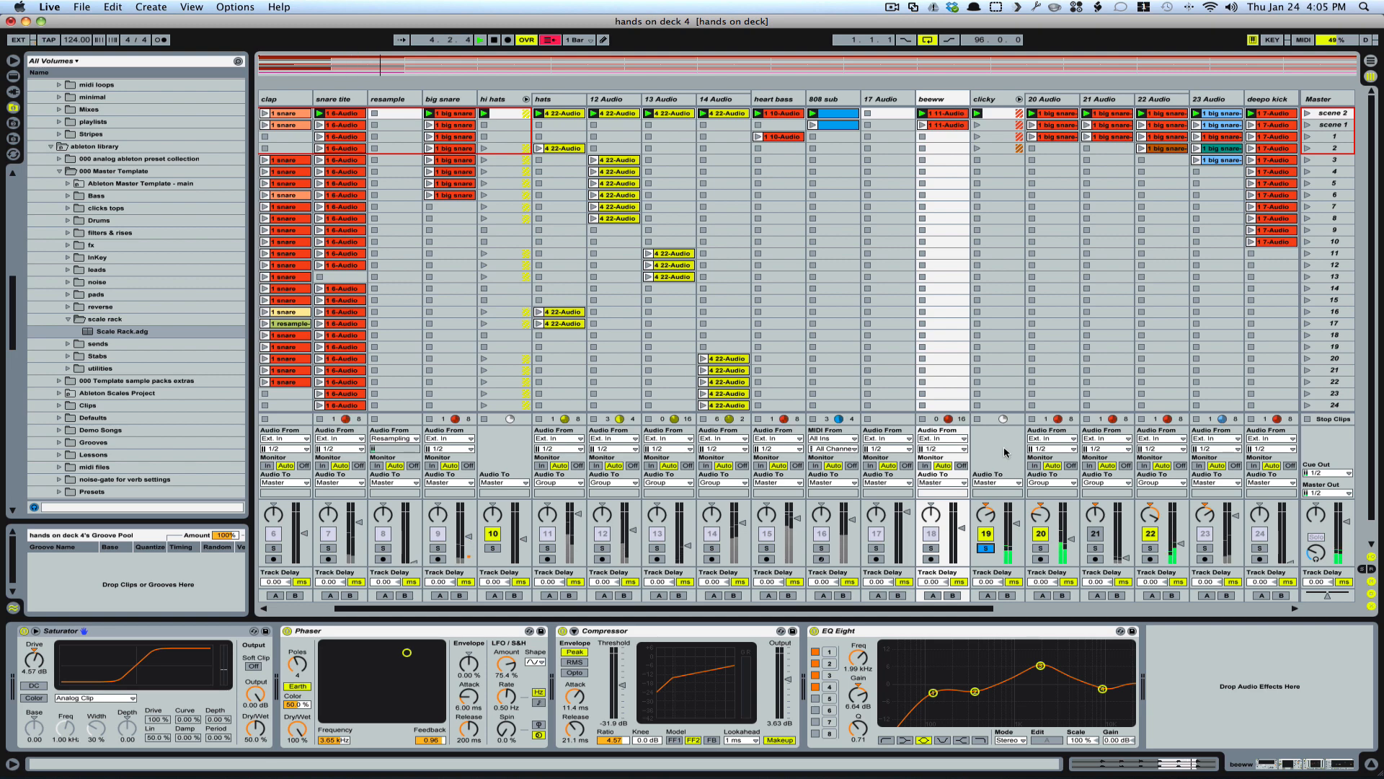
- Audition the 20 Audio and 22 Audio tracks of the clicky group soloed one after the other
{"action": "left_click", "coordinate": [1042, 549]}
{"action": "key", "text": "space"}
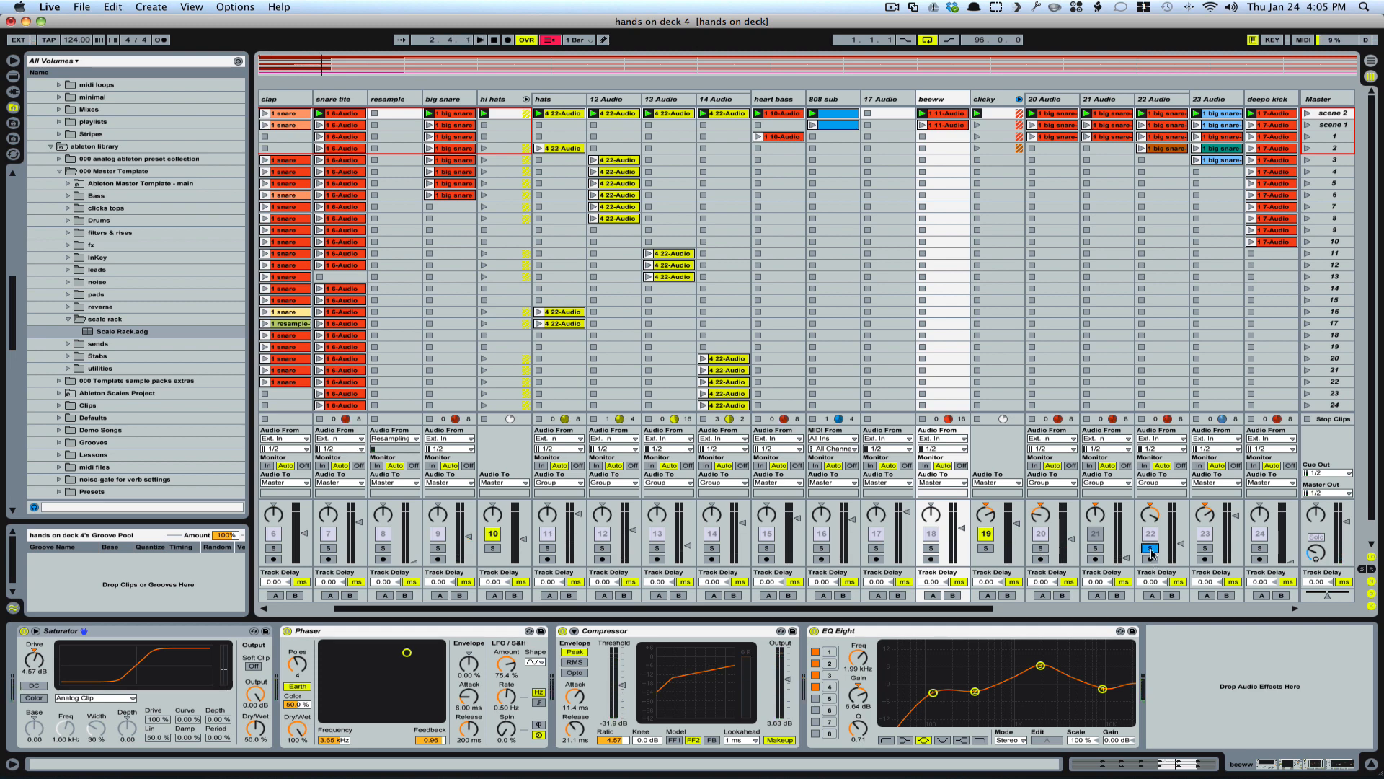
{"action": "key", "text": "space"}
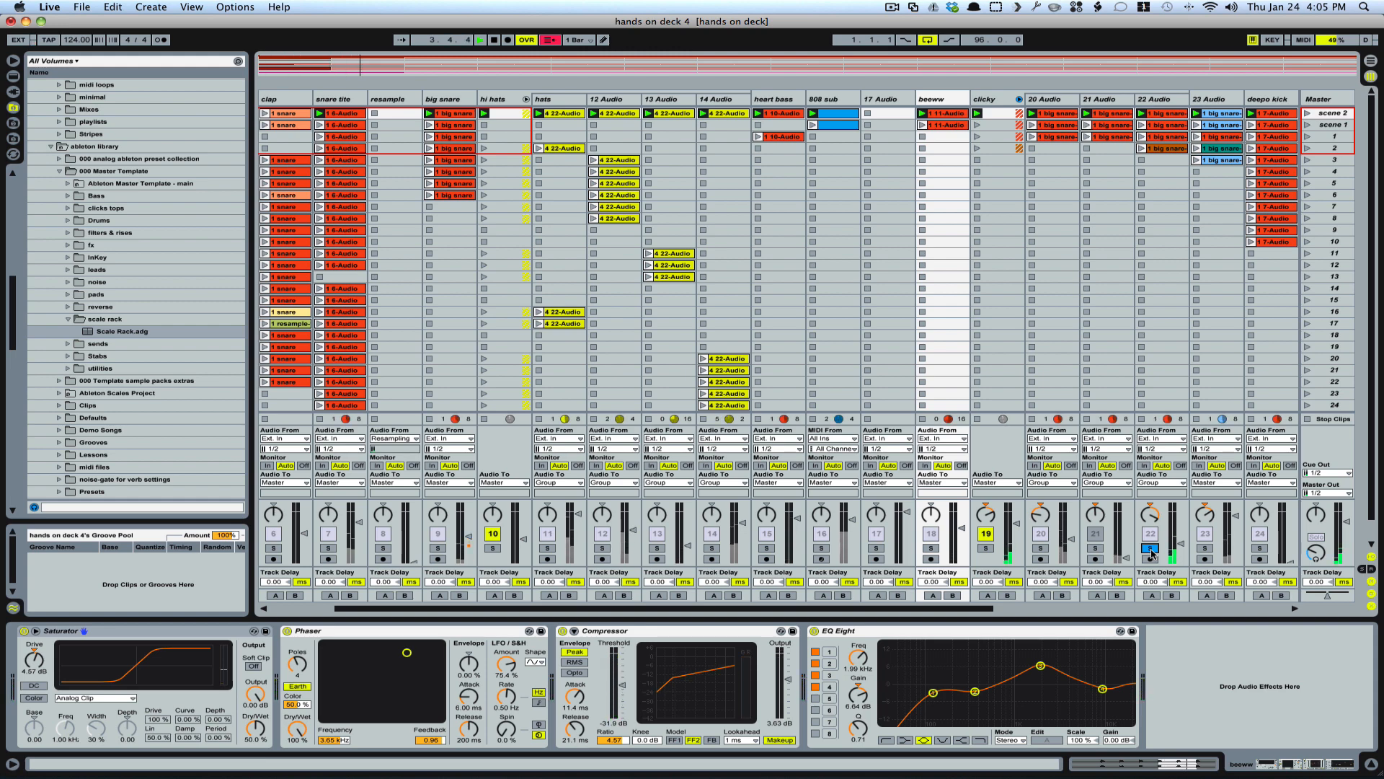
{"action": "key", "text": "space"}
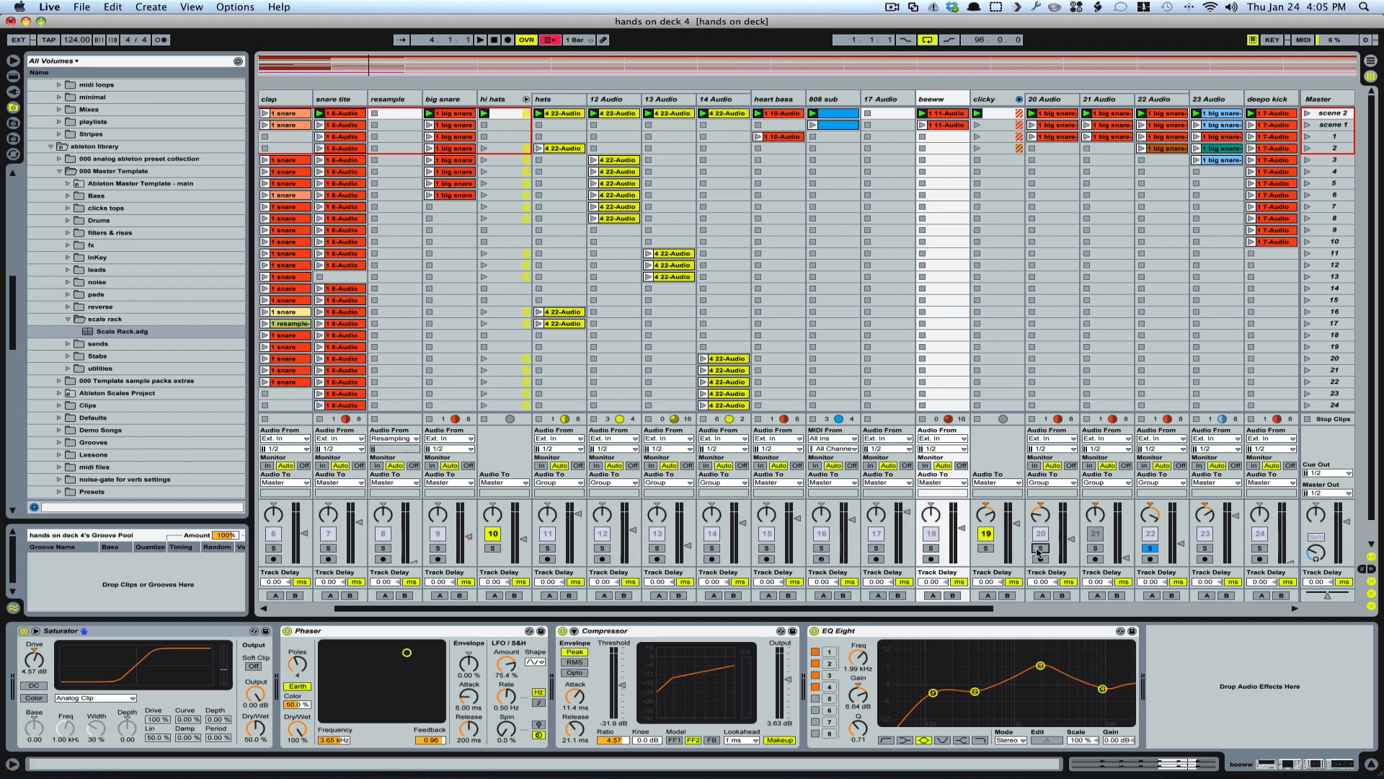
- Solo the whole clicky group again, play its layers together and stop playback
{"action": "left_click", "coordinate": [989, 550]}
{"action": "key", "text": "space"}
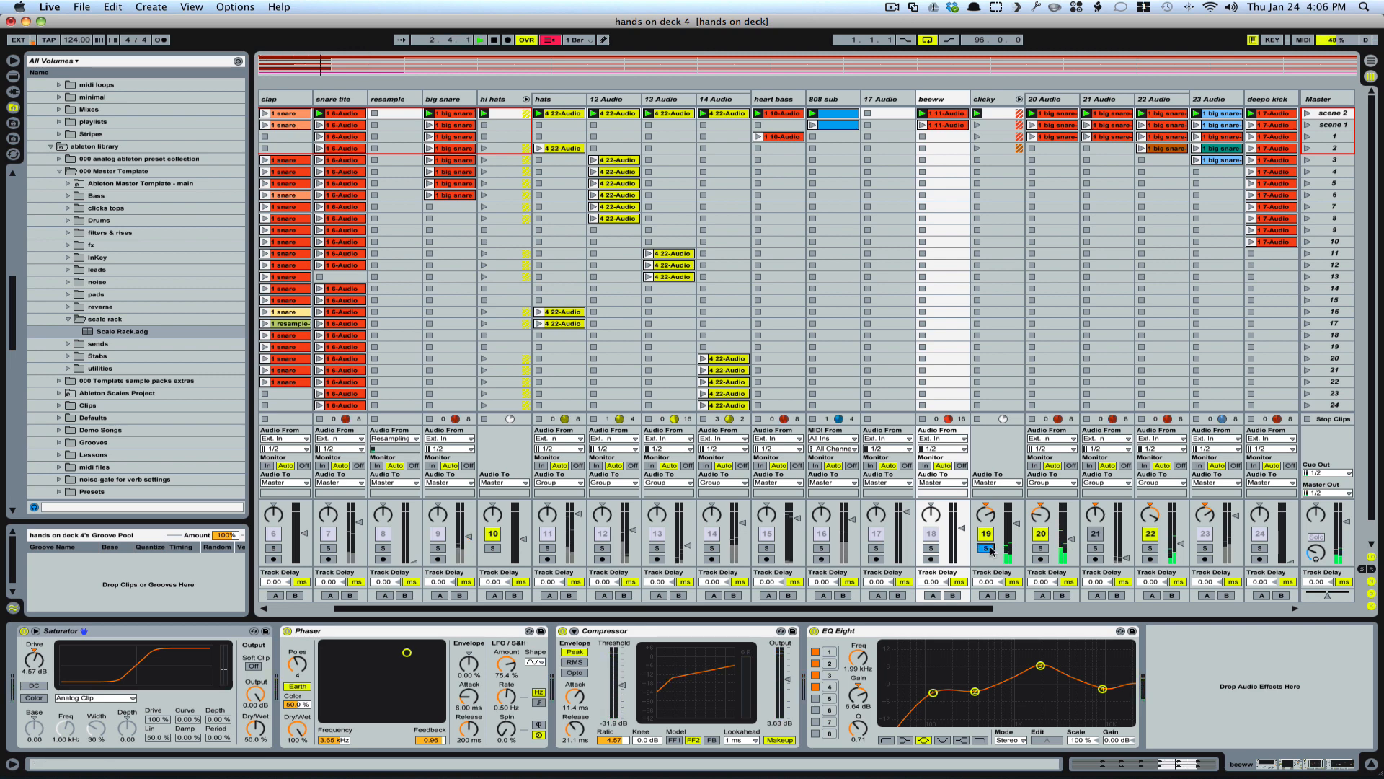
{"action": "key", "text": "space"}
- Solo the 23 Audio track, play it and stop playback
{"action": "scroll", "coordinate": [1138, 533], "scroll_direction": "right", "scroll_amount": 3}
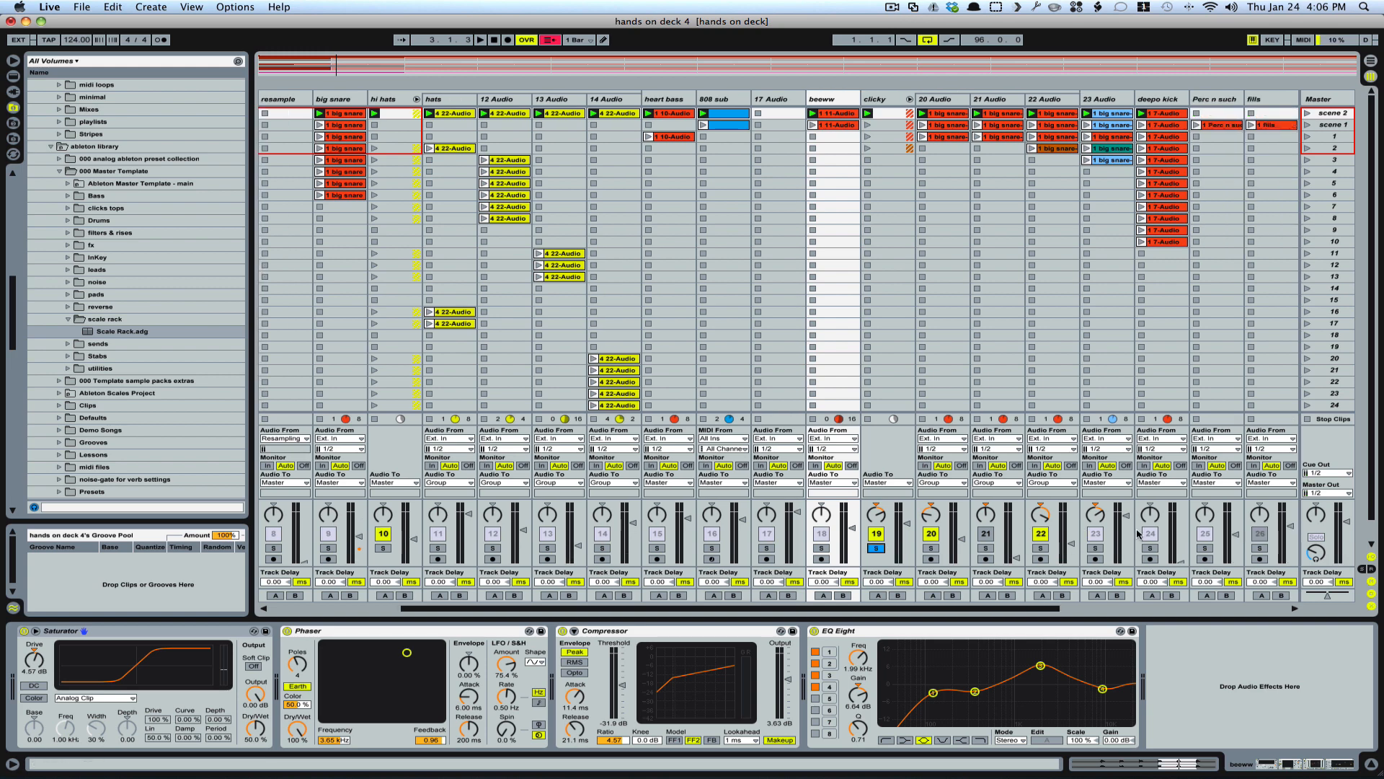
{"action": "left_click", "coordinate": [1095, 548]}
{"action": "key", "text": "space"}
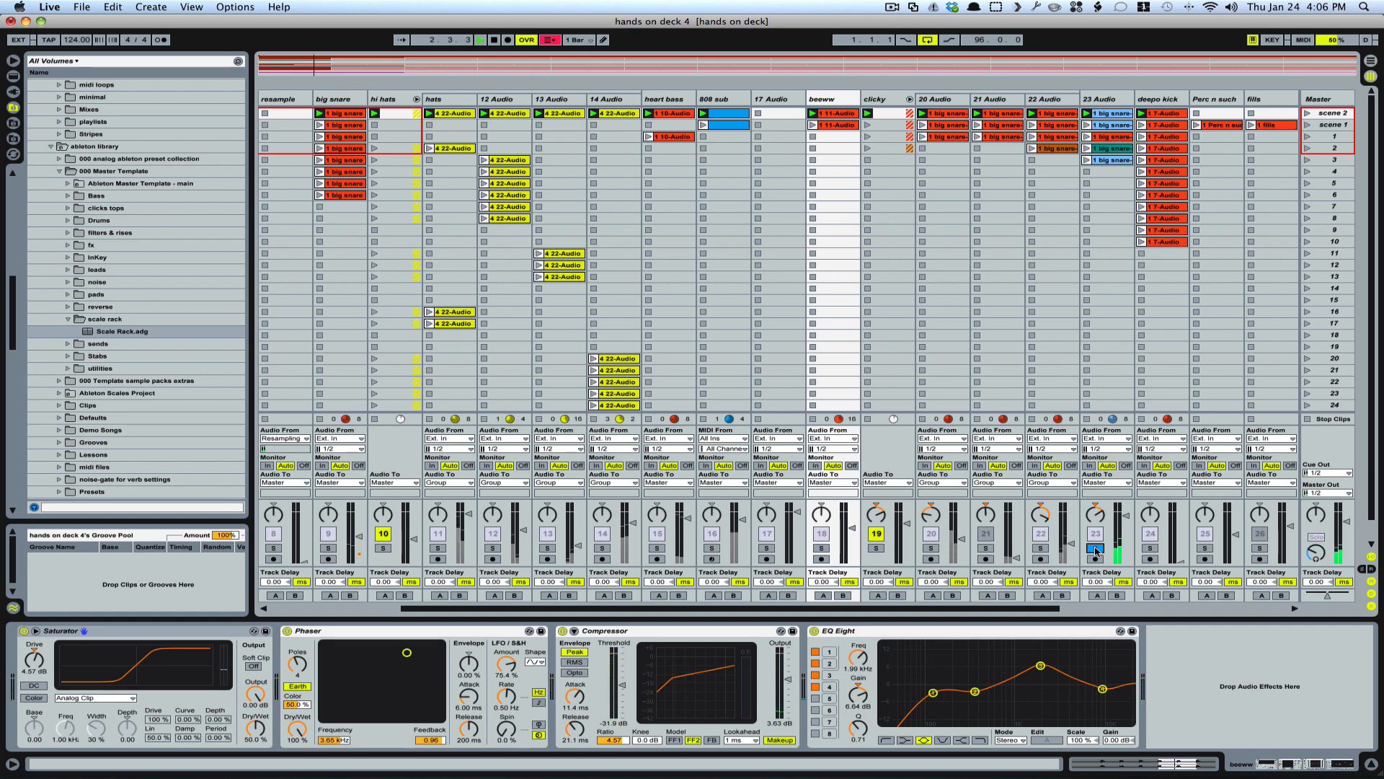
{"action": "key", "text": "space"}
- Audition the deepo kick track soloed, lower its volume to -34.0 dB and remove the solo
{"action": "scroll", "coordinate": [1156, 527], "scroll_direction": "right", "scroll_amount": 1}
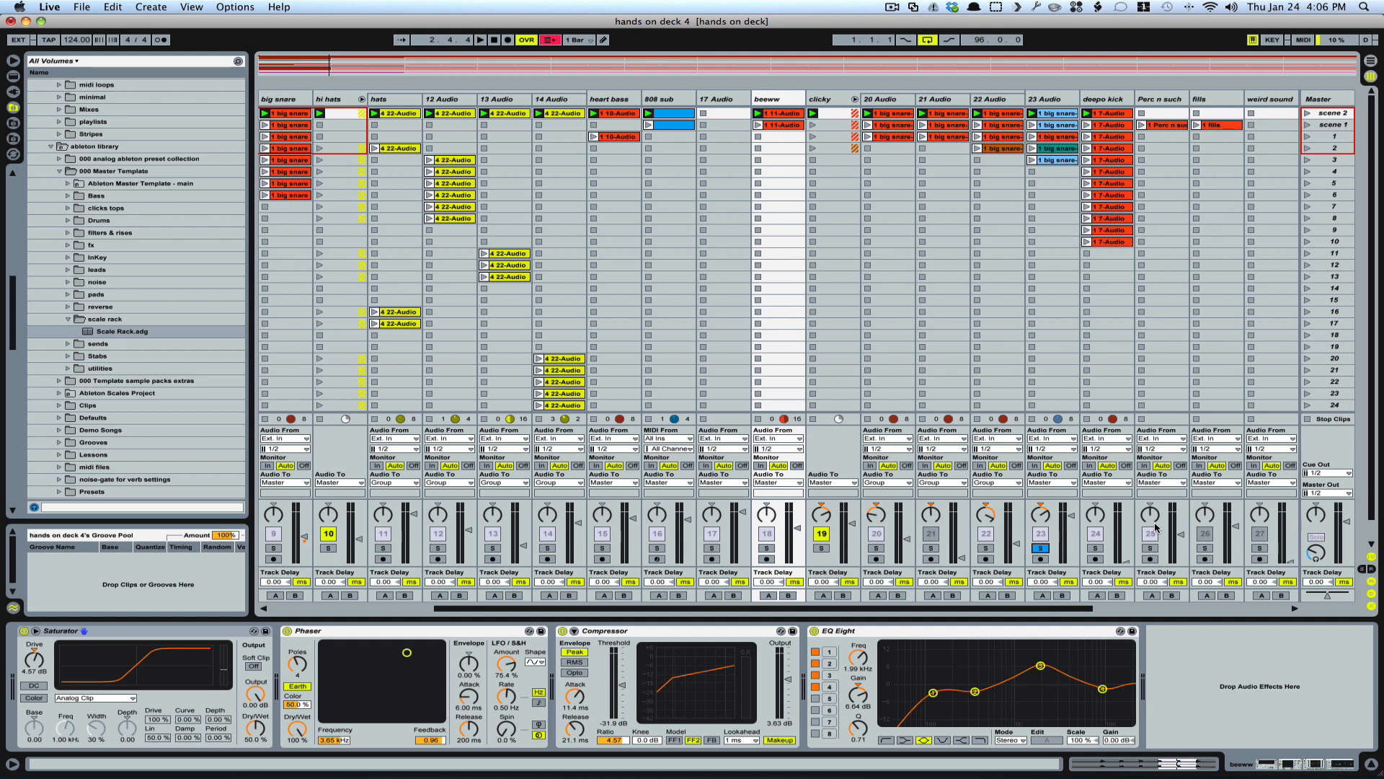
{"action": "left_click", "coordinate": [1096, 549]}
{"action": "key", "text": "space"}
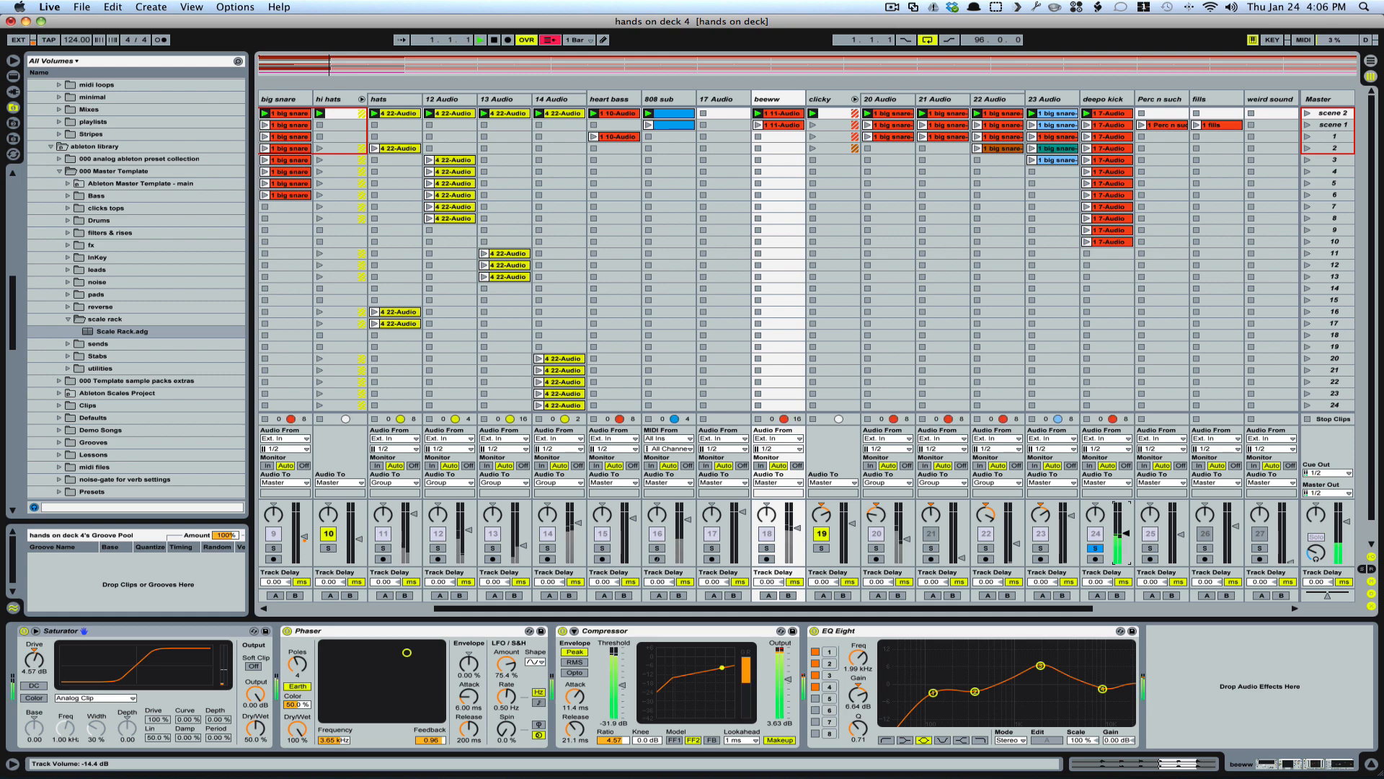
{"action": "key", "text": "space"}
{"action": "left_click_drag", "start_coordinate": [1126, 534], "coordinate": [1126, 550]}
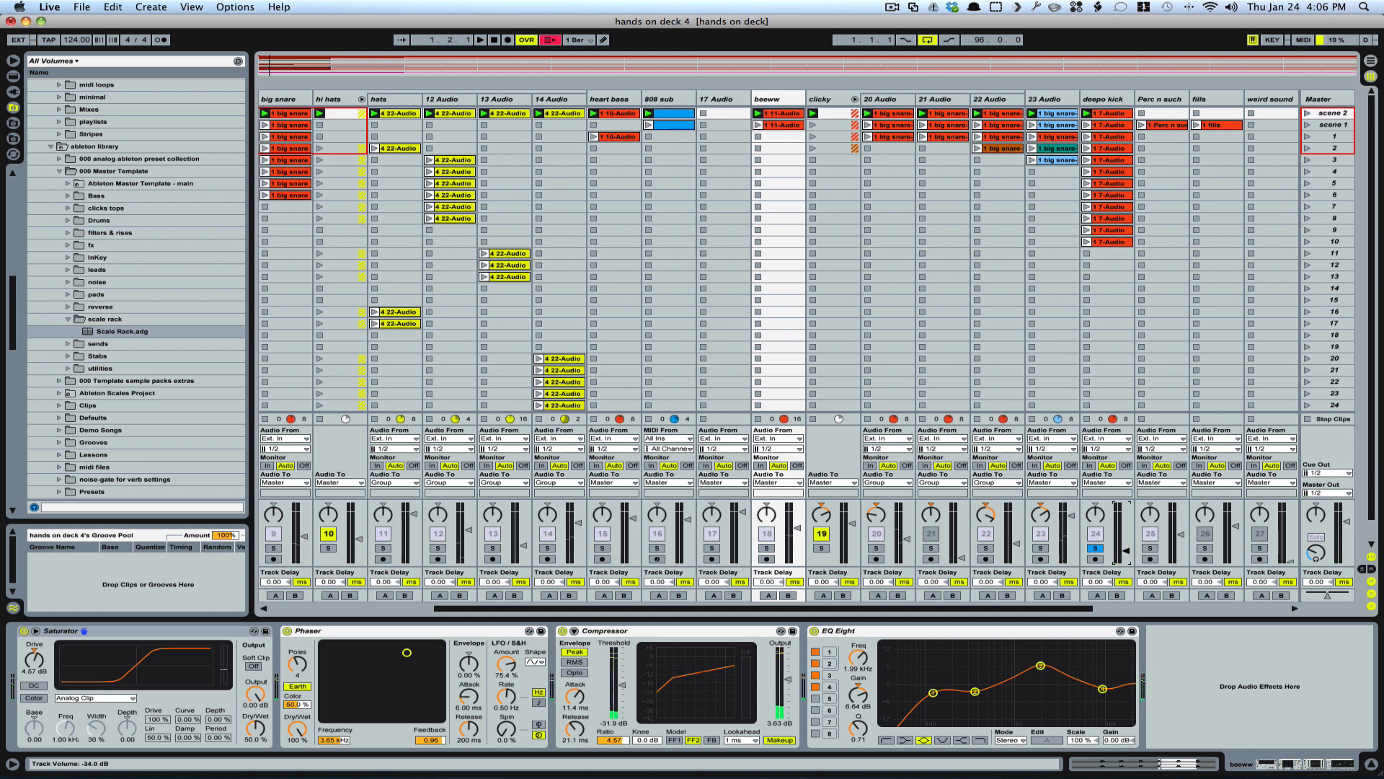
{"action": "left_click", "coordinate": [1095, 549]}
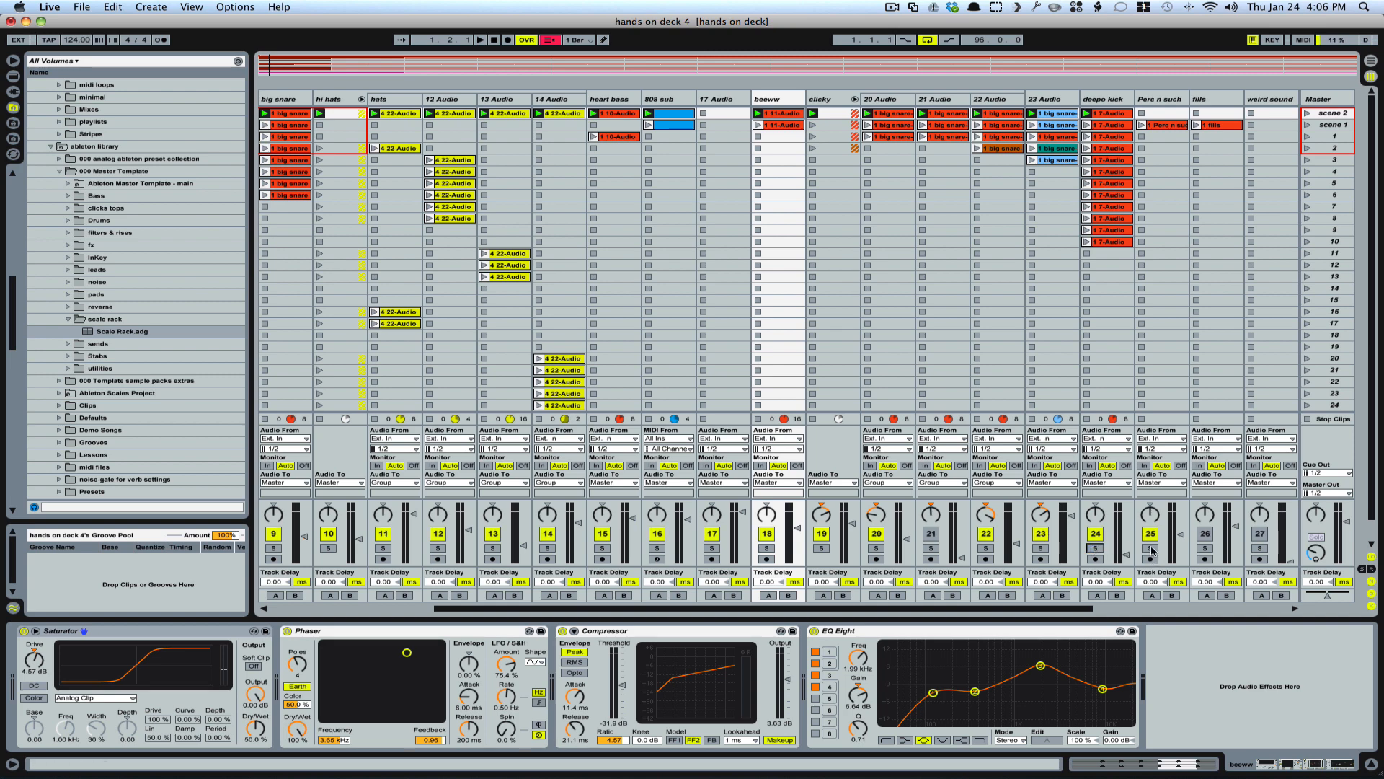
- Open the scene 1 clip of the Perc n such track and deactivate that track
{"action": "left_click", "coordinate": [1157, 124]}
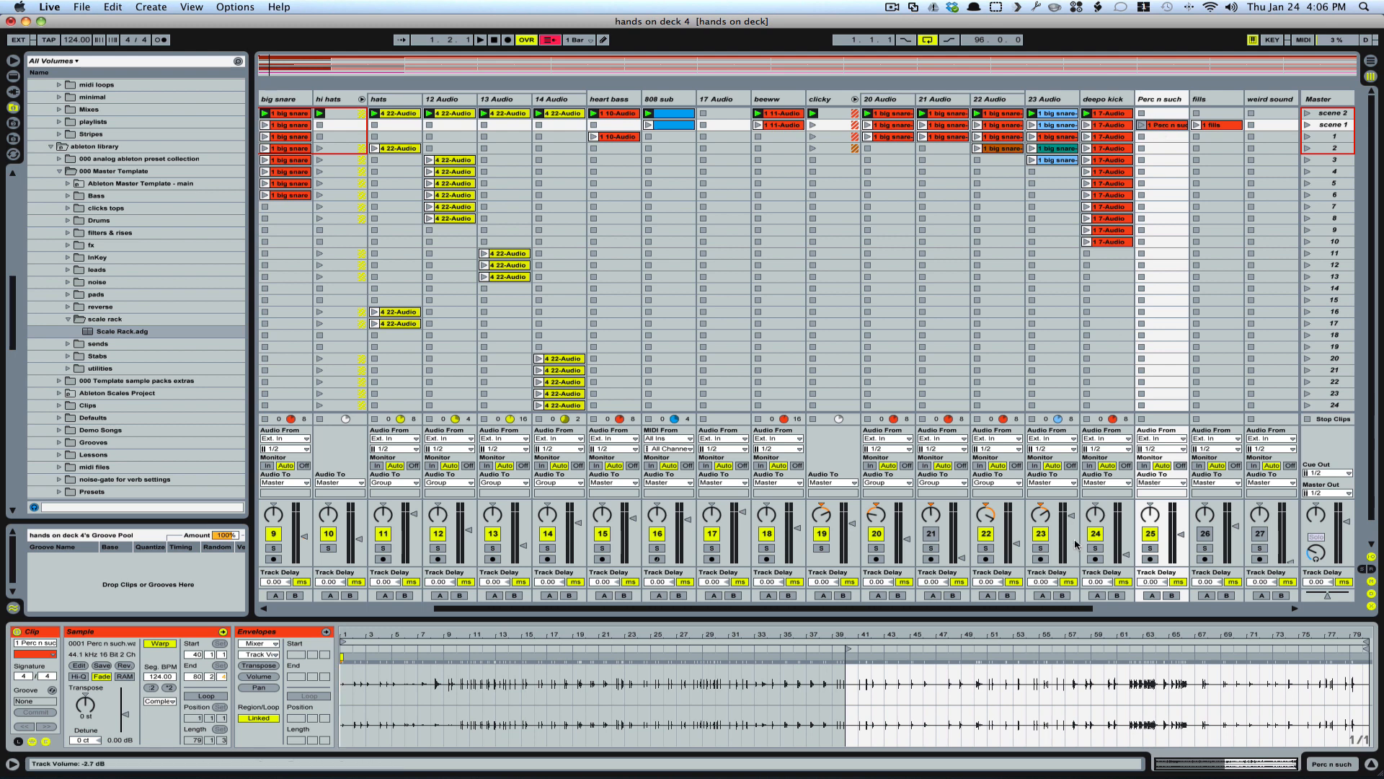
{"action": "left_click", "coordinate": [1152, 534]}
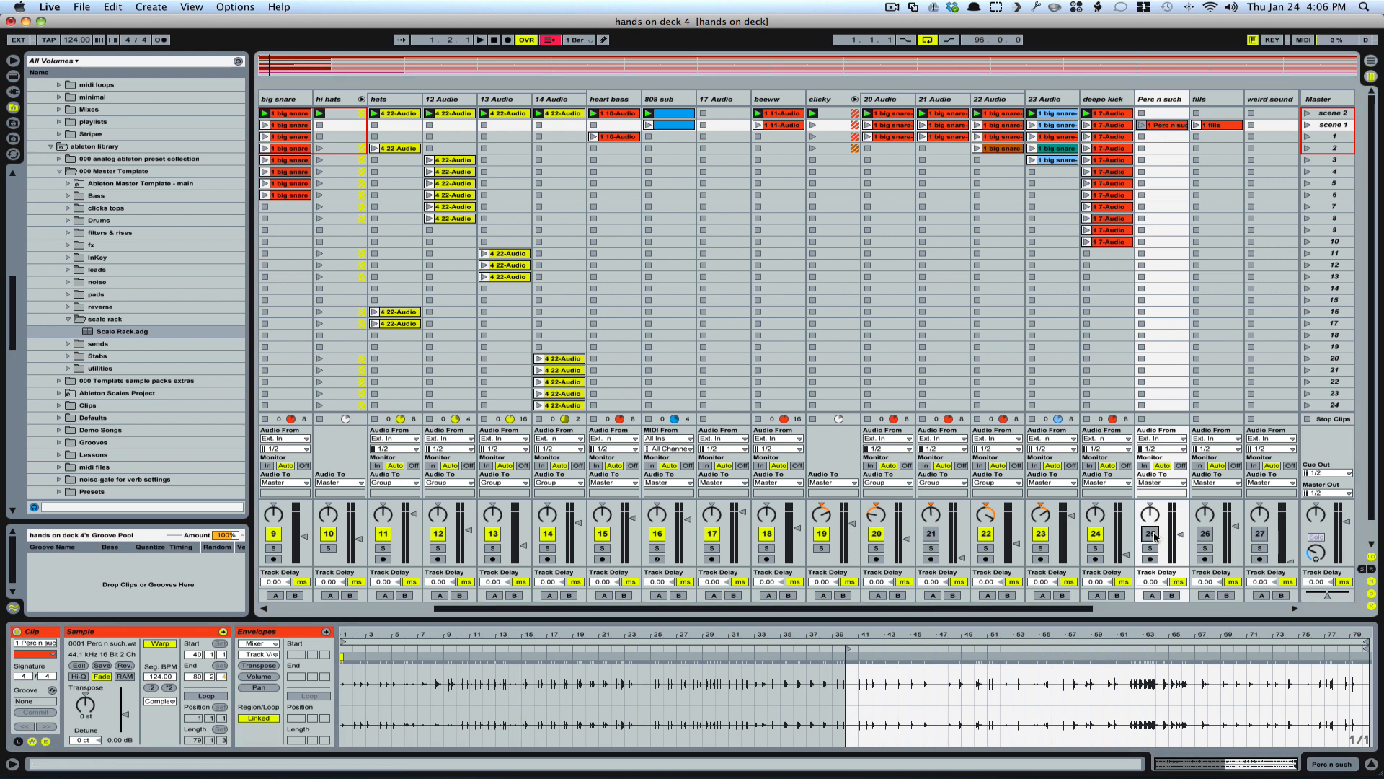
- Solo the fills track, open its scene 1 clip and play it from just past the clip's start marker
{"action": "left_click", "coordinate": [1205, 548]}
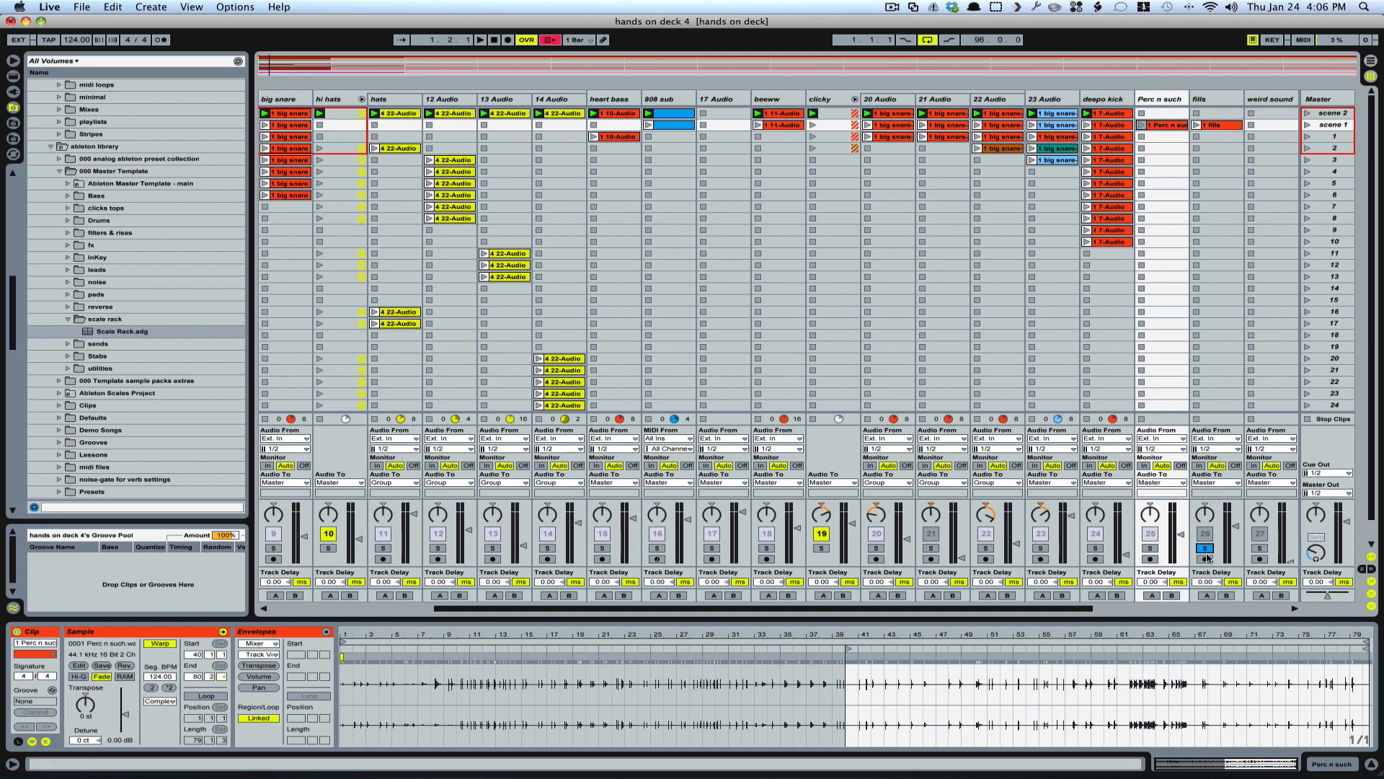
{"action": "left_click", "coordinate": [1223, 123]}
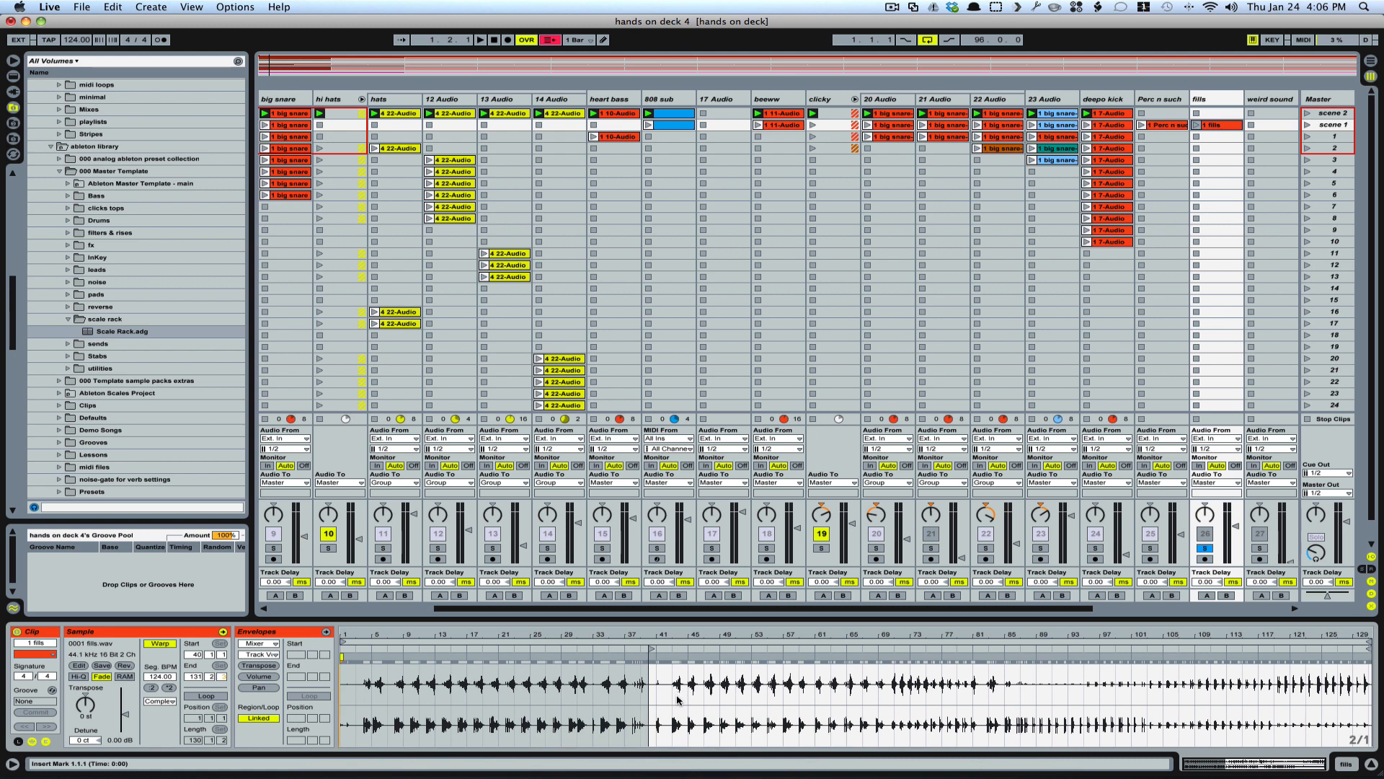
{"action": "left_click", "coordinate": [674, 650]}
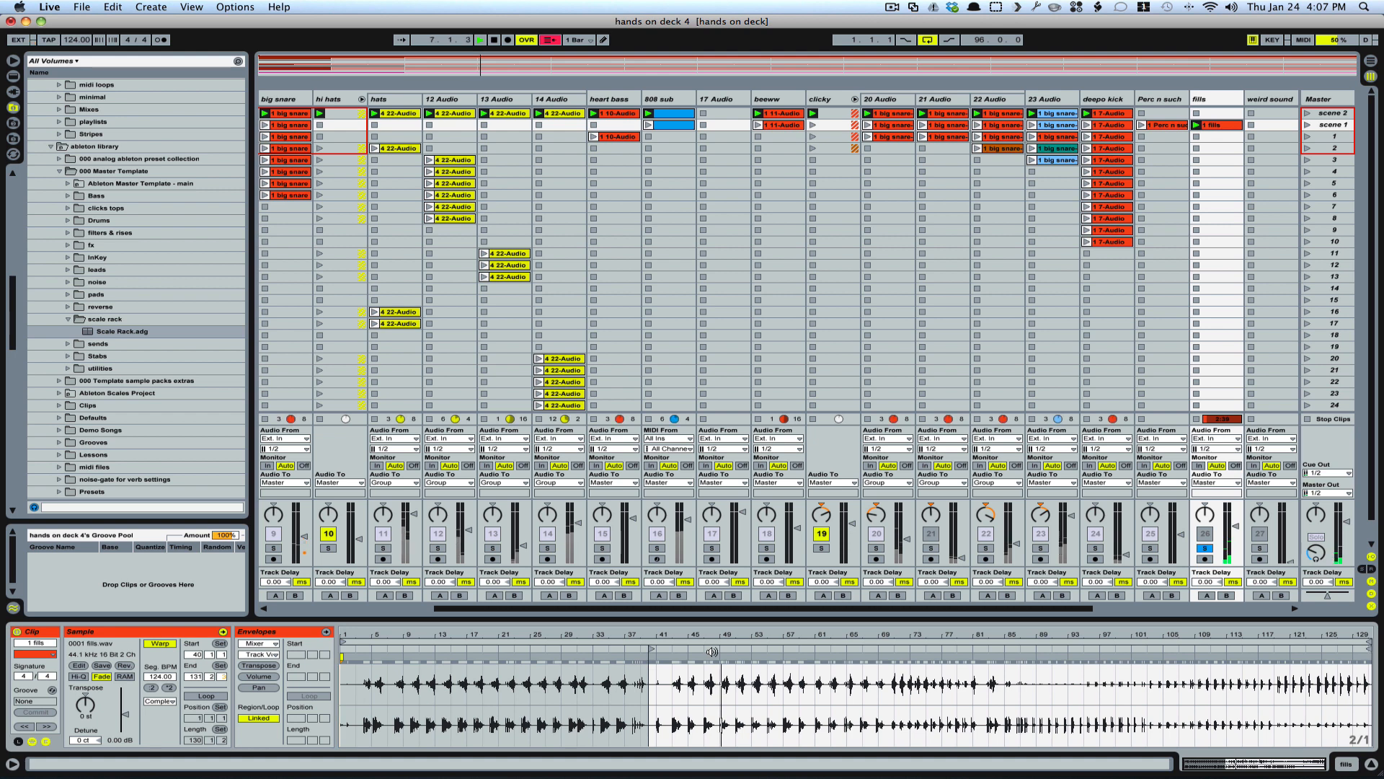
{"action": "key", "text": "space"}
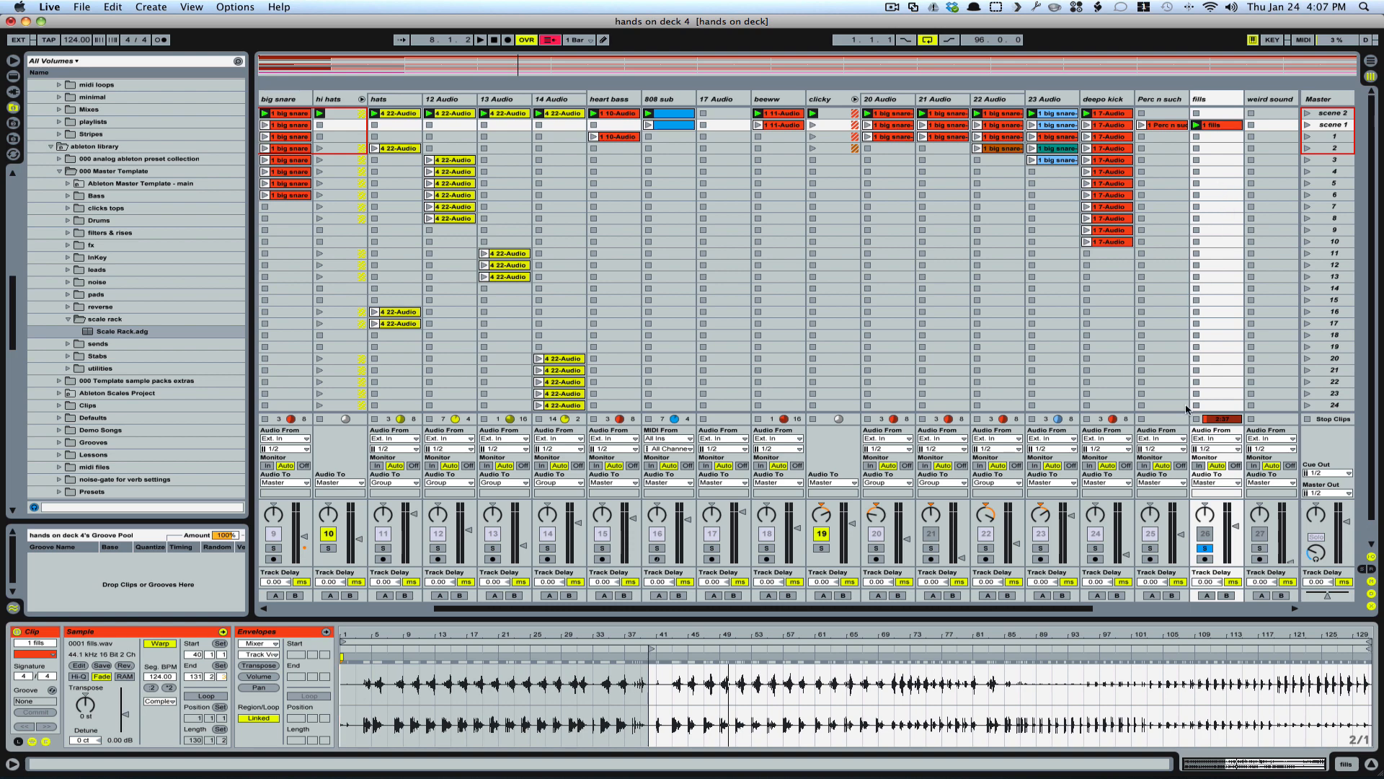
- Solo the tff track and remove its solo again
{"action": "scroll", "coordinate": [1210, 554], "scroll_direction": "right", "scroll_amount": 3}
{"action": "scroll", "coordinate": [1214, 287], "scroll_direction": "right", "scroll_amount": 1}
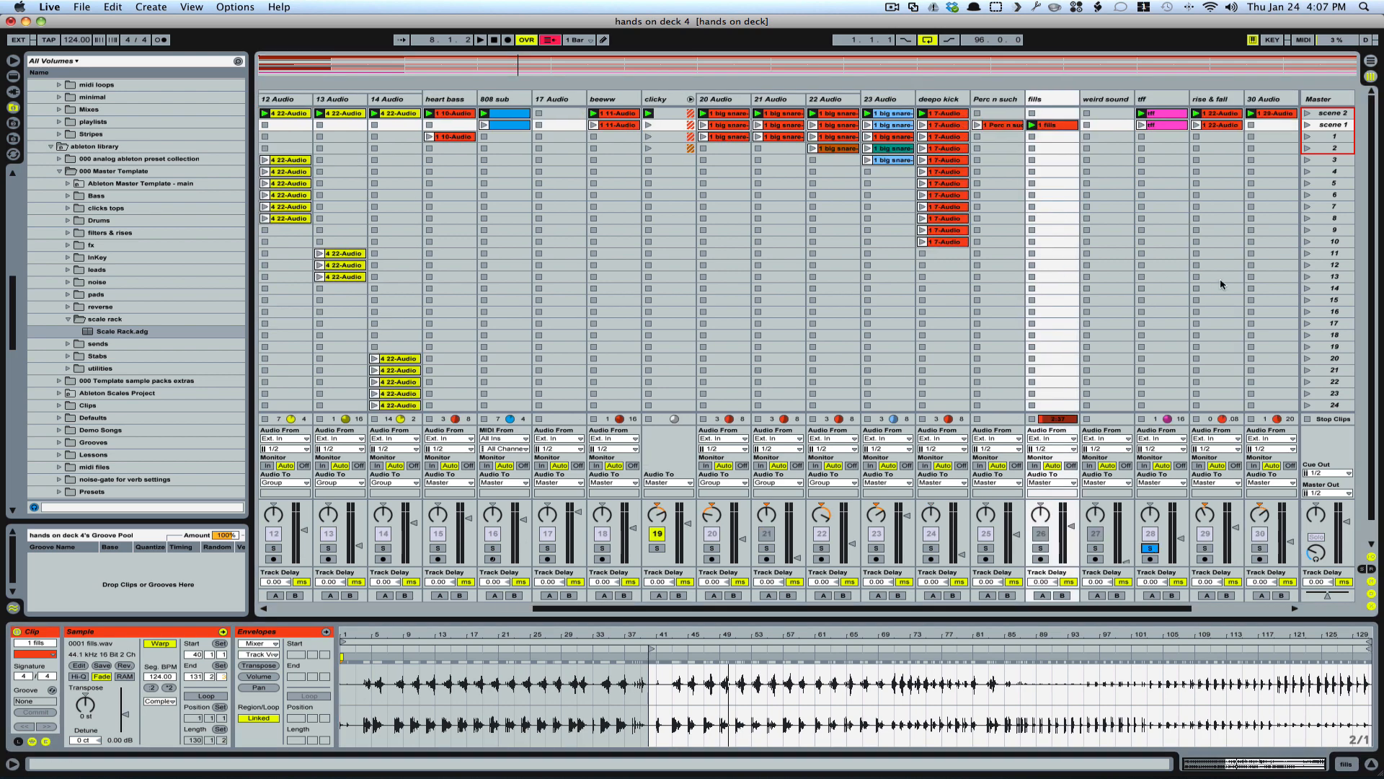
{"action": "left_click", "coordinate": [1149, 549]}
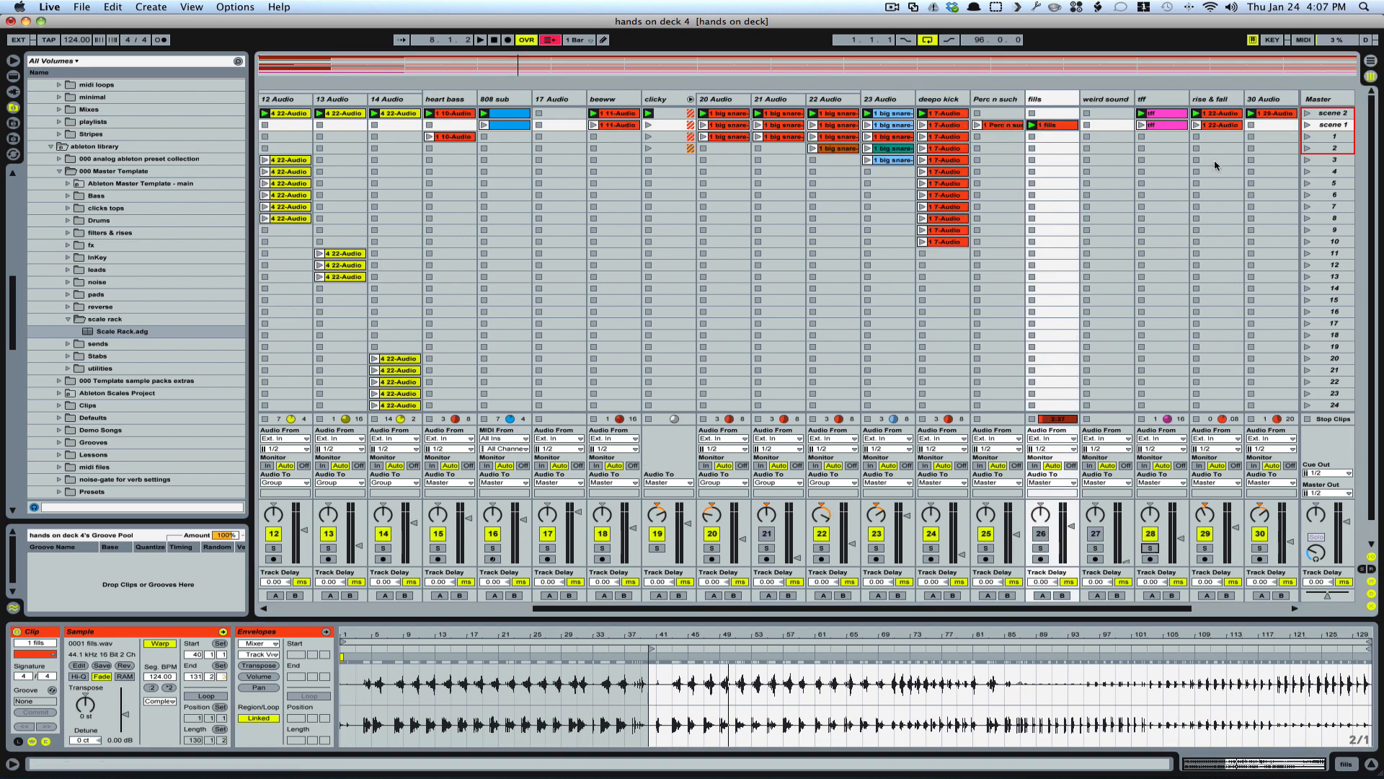
- Audition the first rise & fall track soloed with its scene 1 clip, and stop and unsolo it
{"action": "left_click", "coordinate": [1205, 548]}
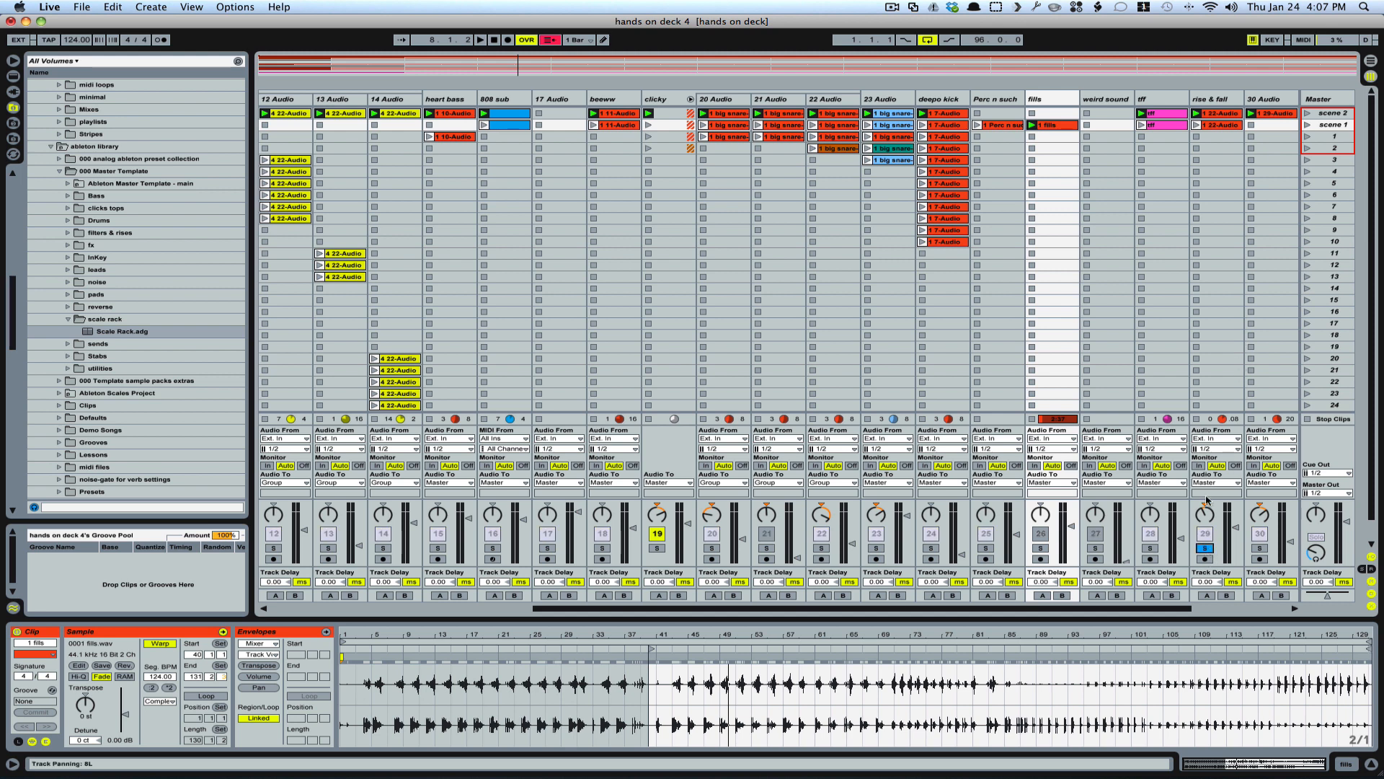
{"action": "key", "text": "space"}
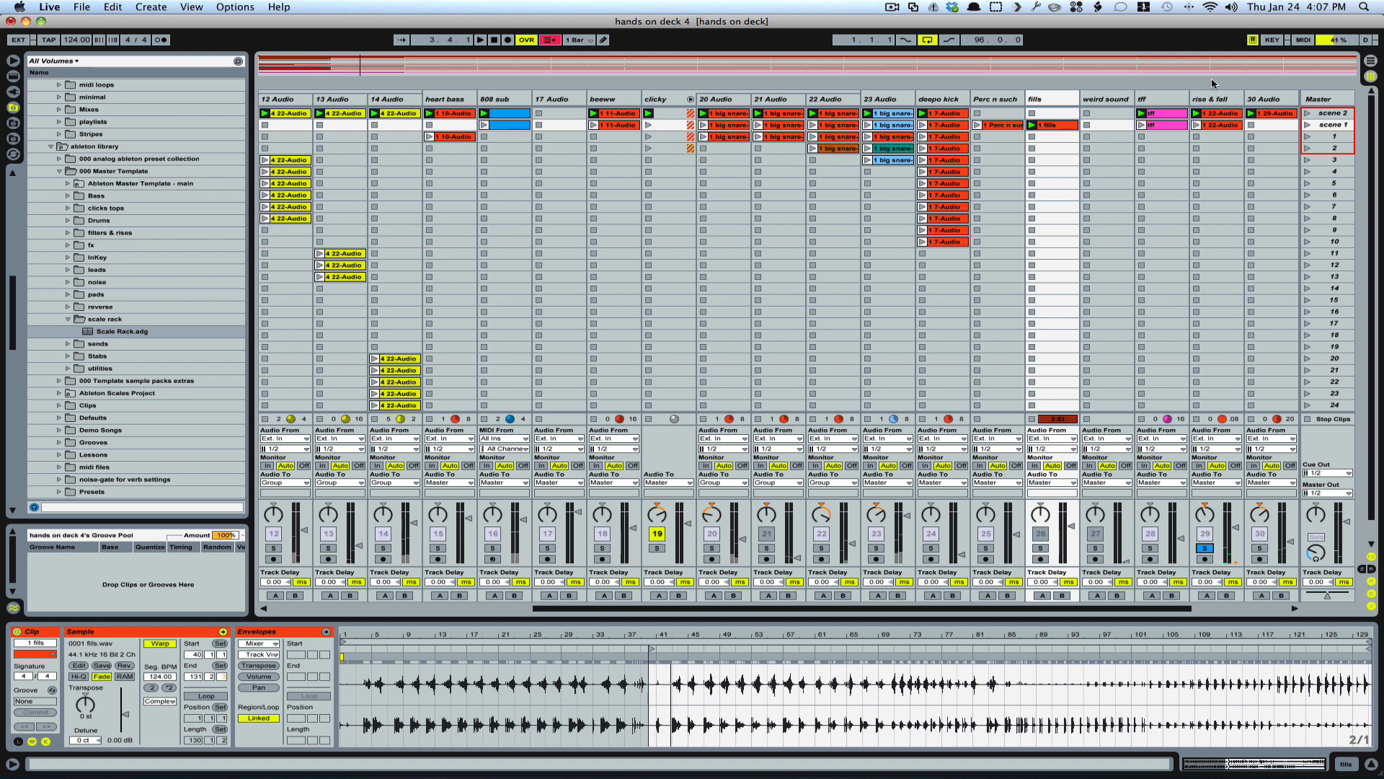
{"action": "left_click", "coordinate": [1215, 126]}
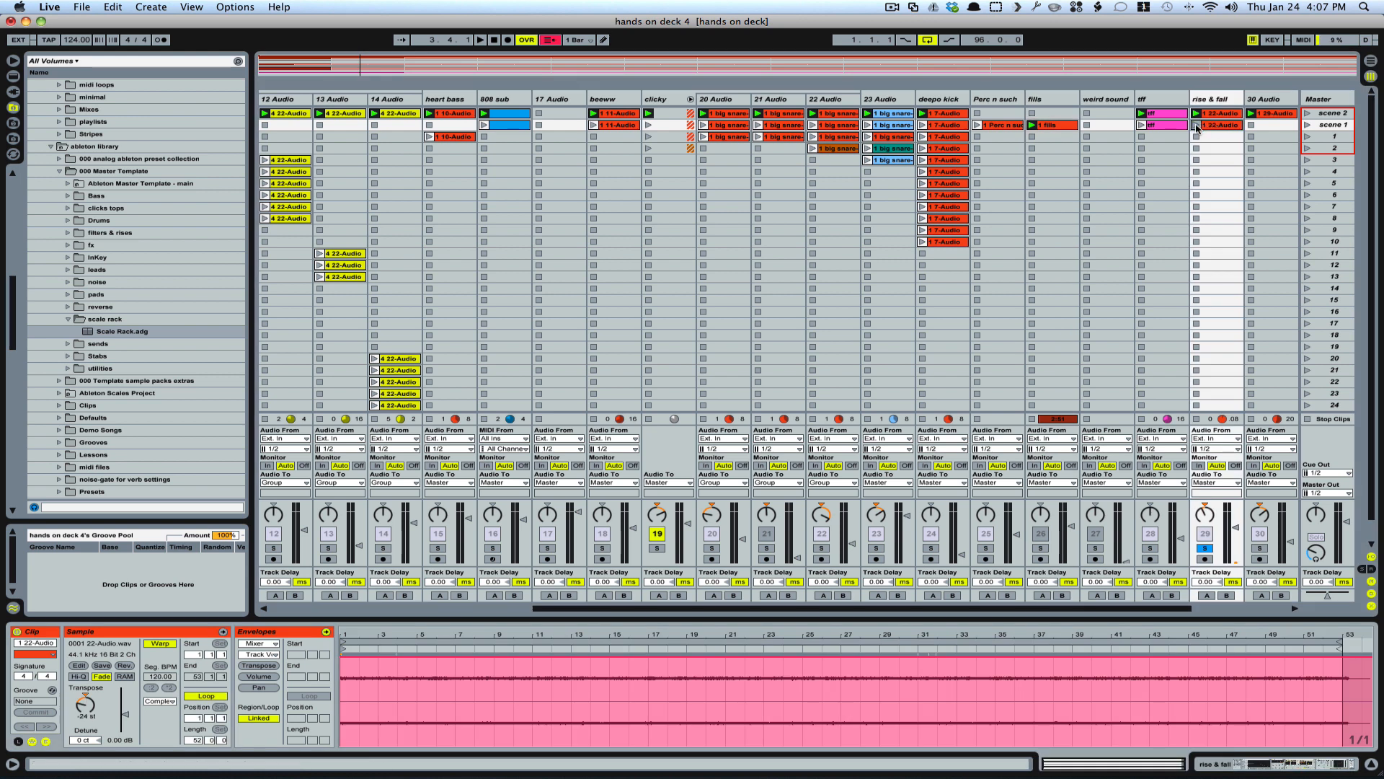
{"action": "left_click", "coordinate": [1197, 126]}
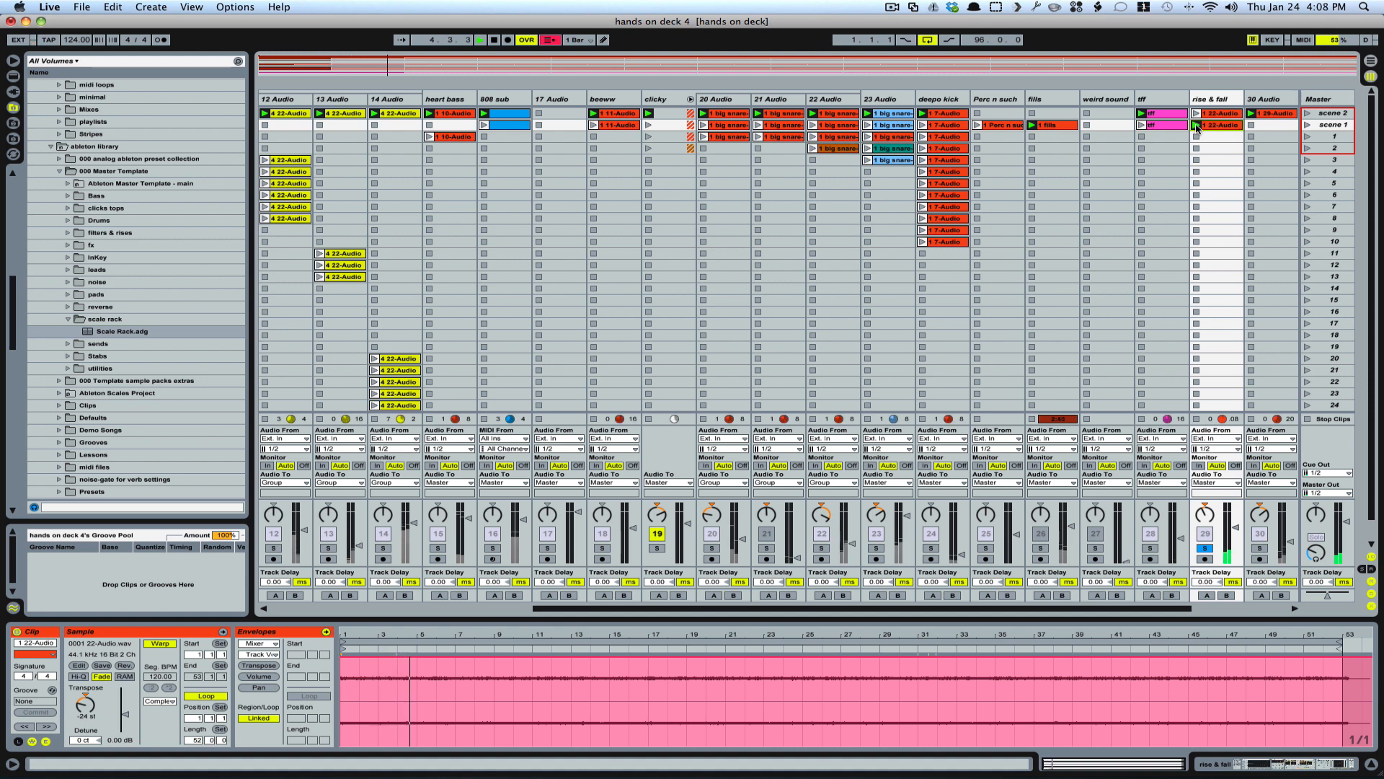
{"action": "left_click", "coordinate": [1197, 419]}
{"action": "left_click", "coordinate": [1206, 549]}
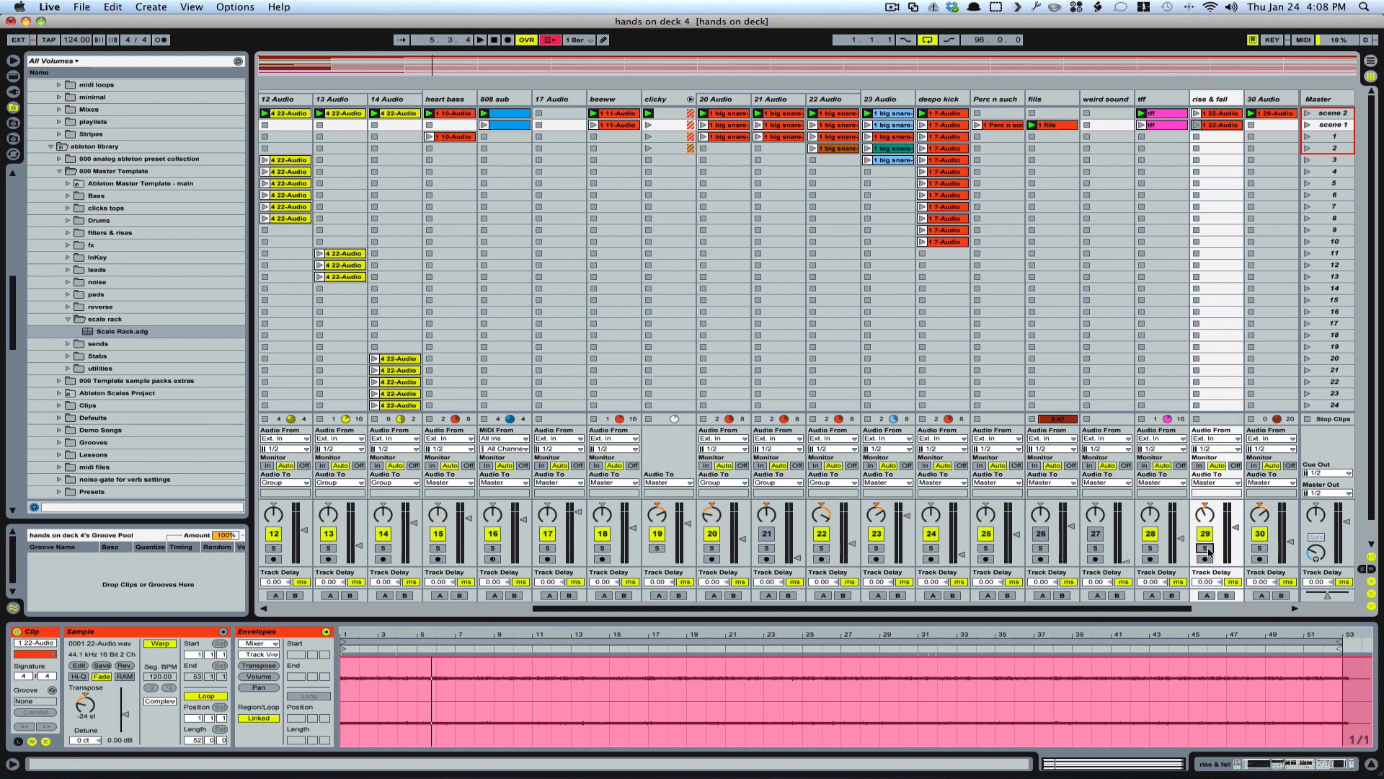
- Play the 30 Audio track soloed, stop it and bring up its device chain
{"action": "left_click", "coordinate": [1261, 551]}
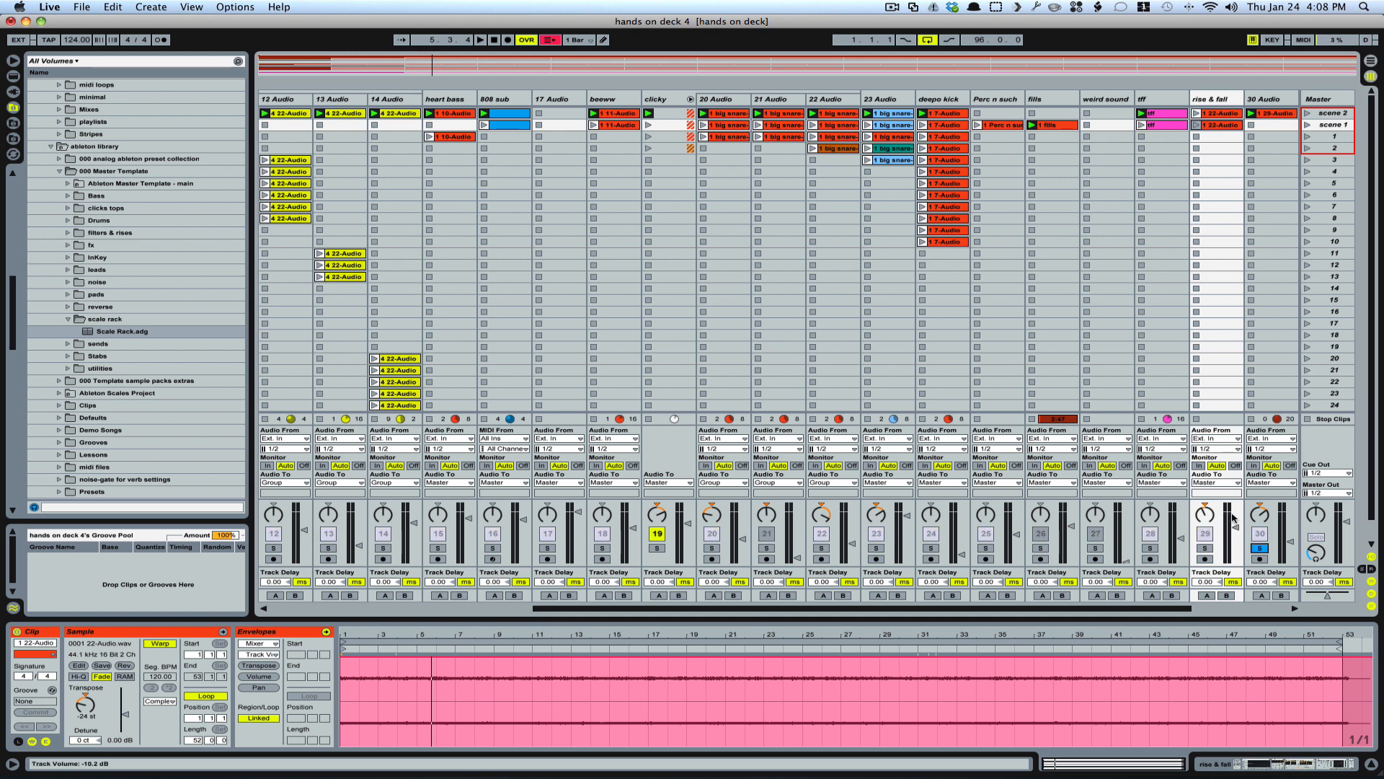
{"action": "key", "text": "space"}
{"action": "scroll", "coordinate": [1271, 368], "scroll_direction": "right", "scroll_amount": 3}
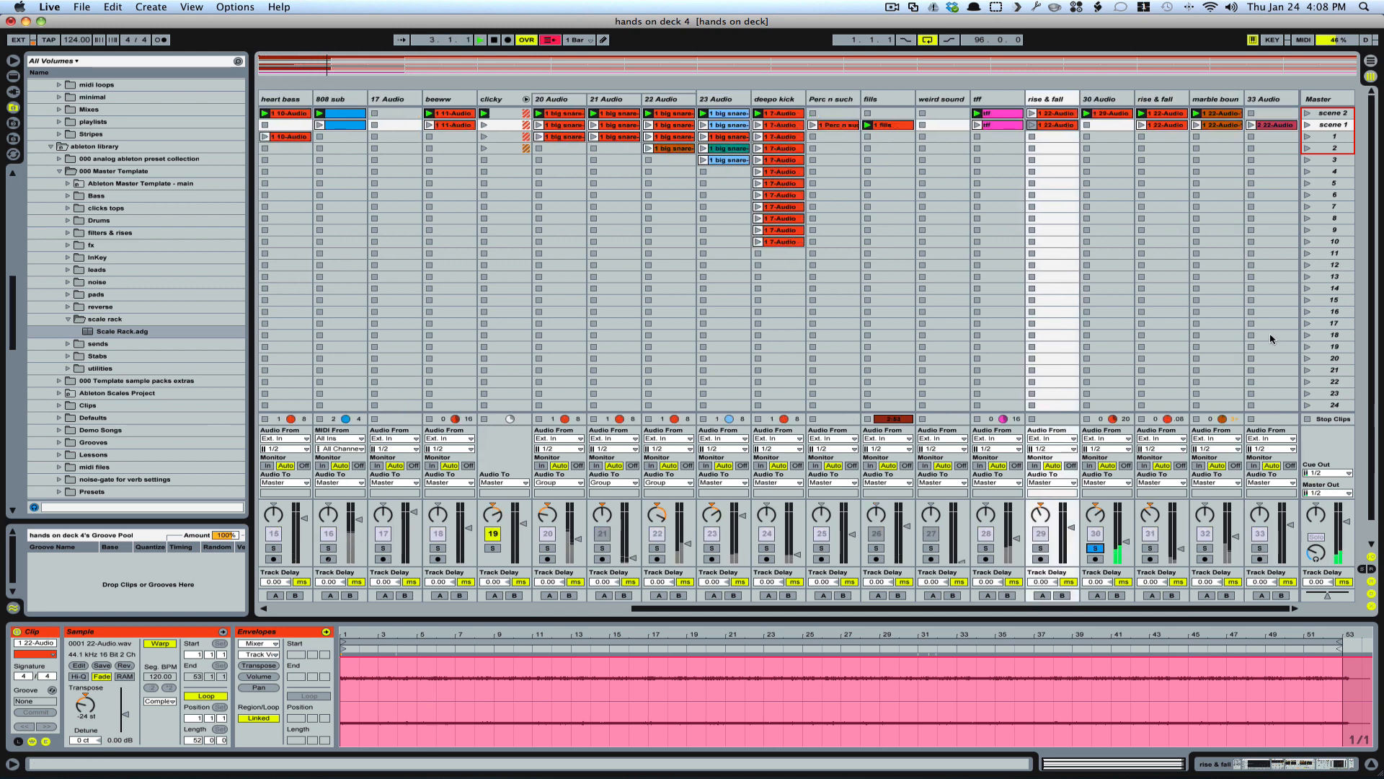
{"action": "key", "text": "space"}
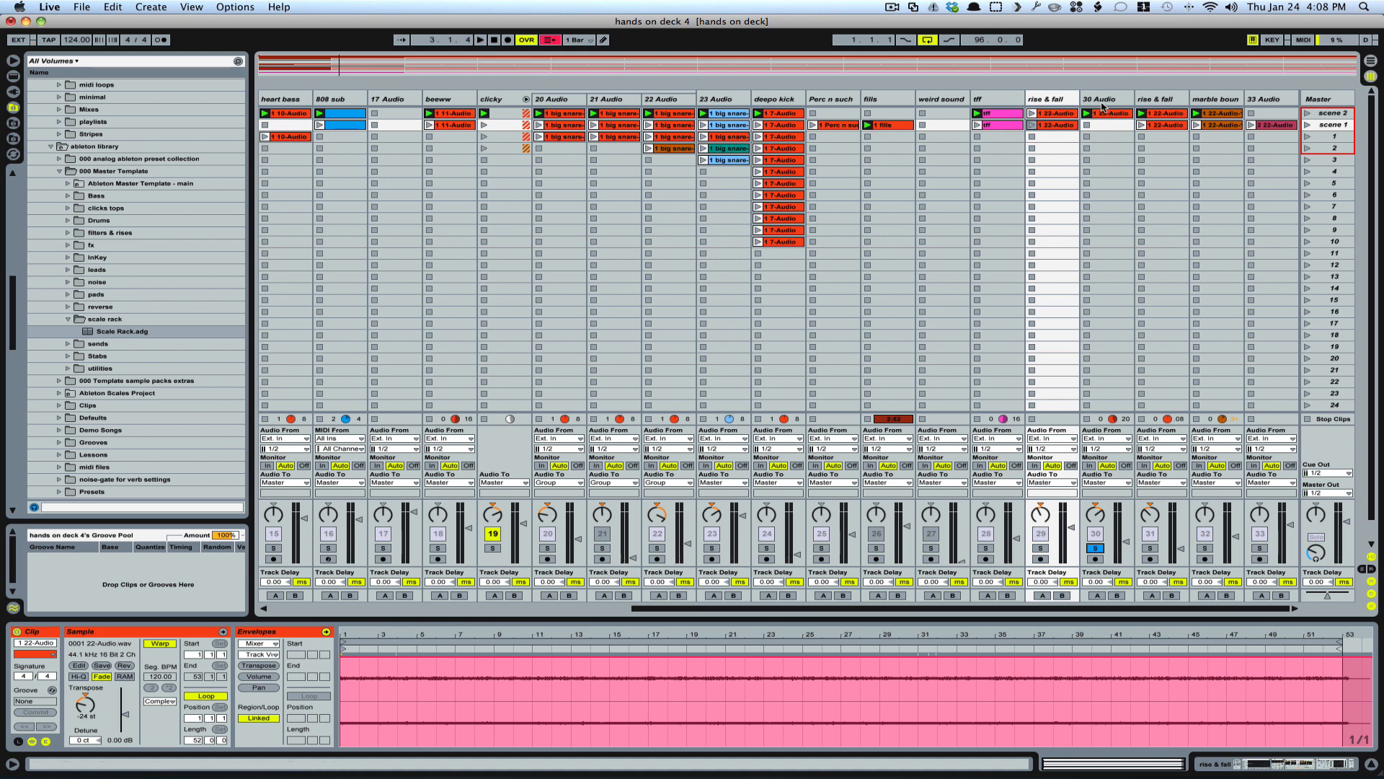
{"action": "left_click", "coordinate": [1101, 100]}
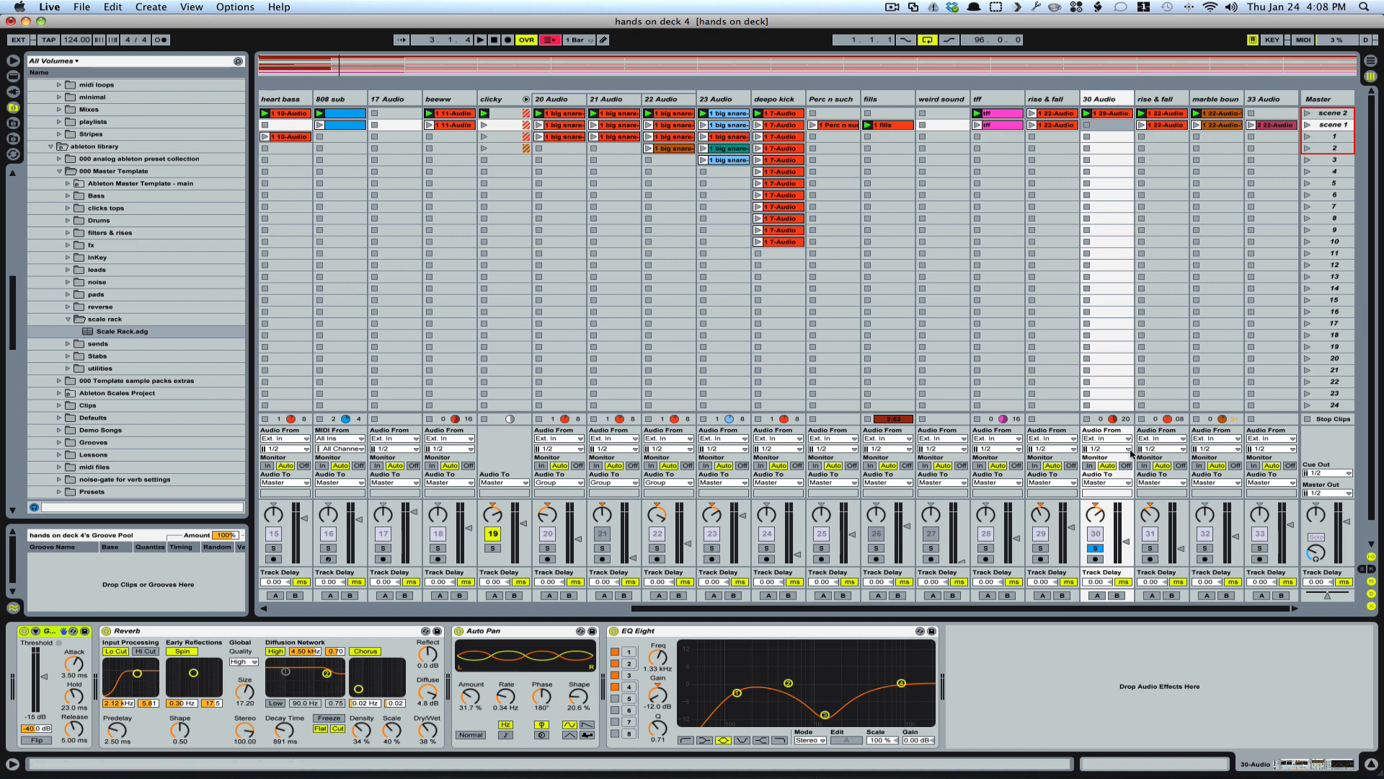
- Audition the second rise & fall track soloed, with its device chain brought up
{"action": "left_click", "coordinate": [1149, 548]}
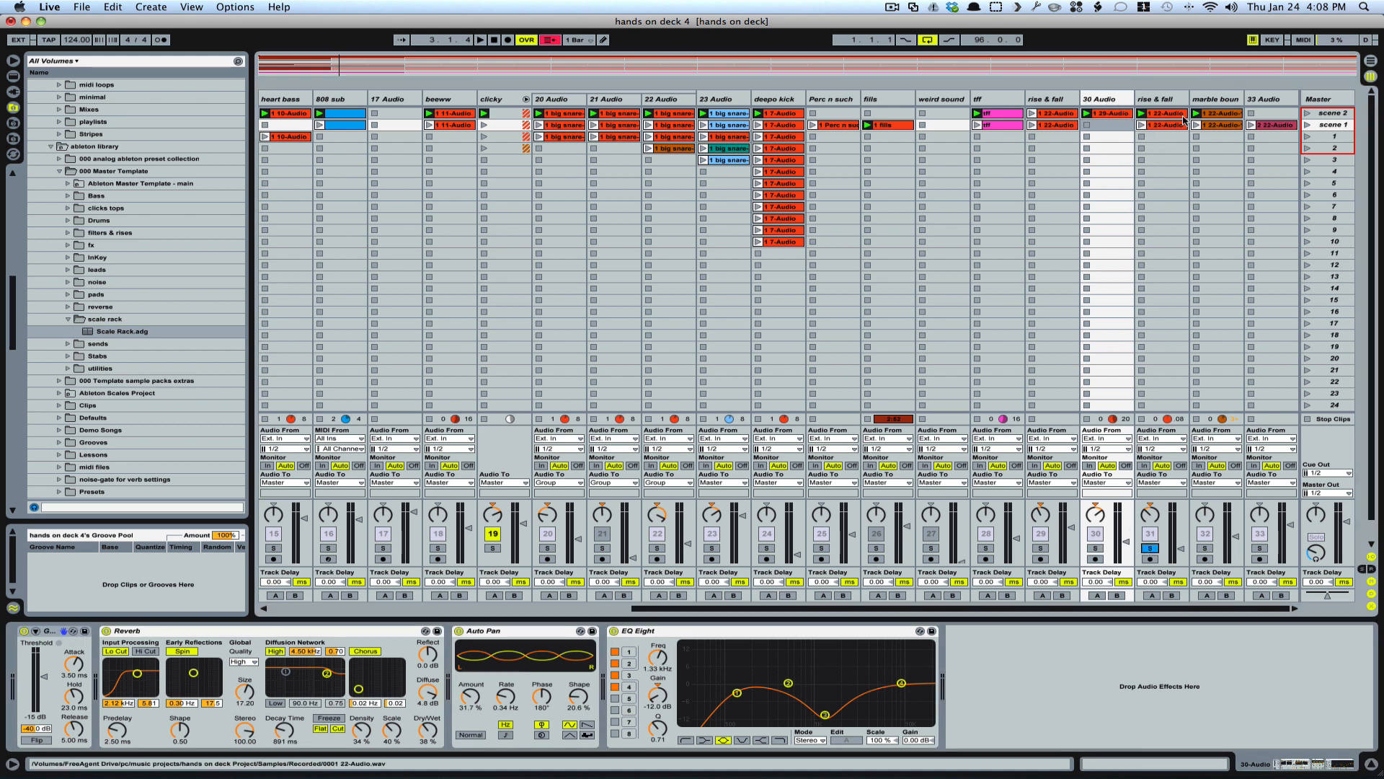
{"action": "left_click", "coordinate": [1161, 99]}
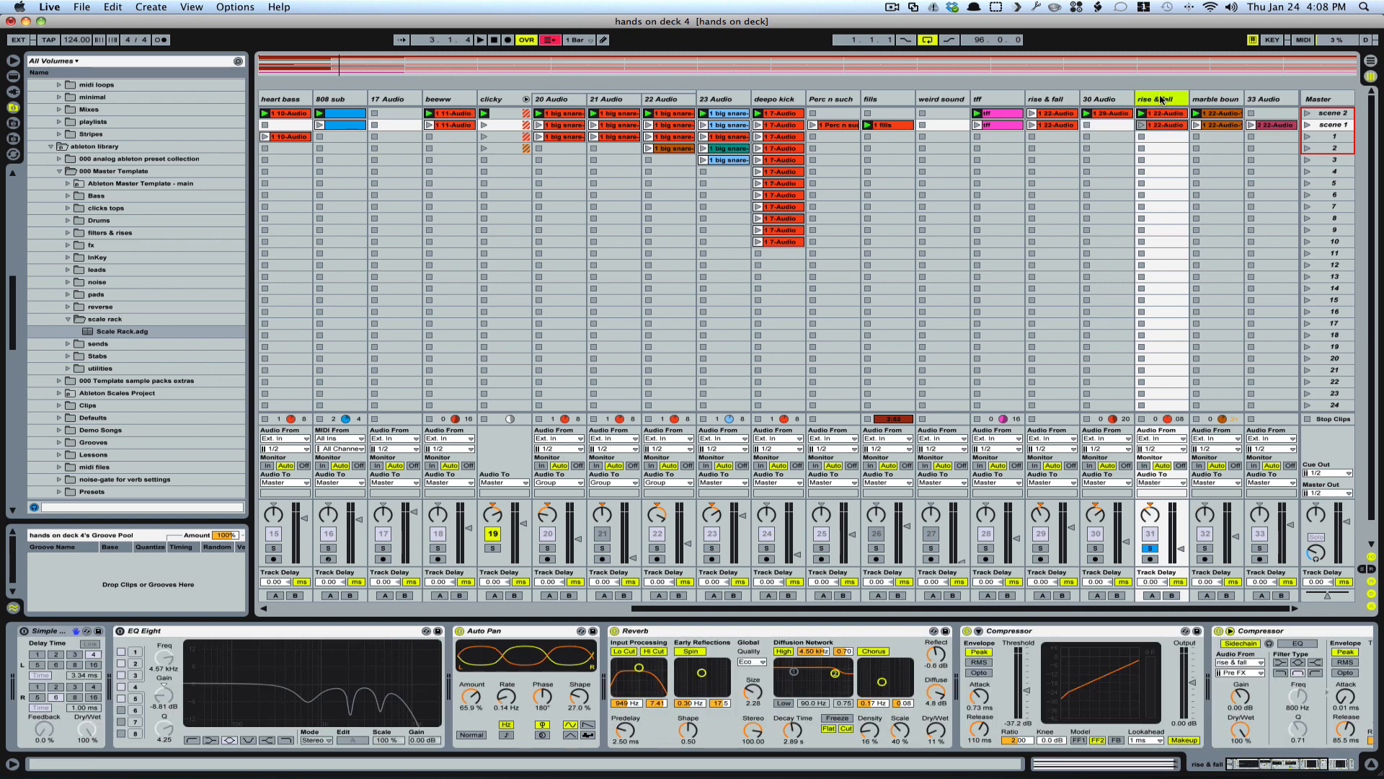
{"action": "key", "text": "space"}
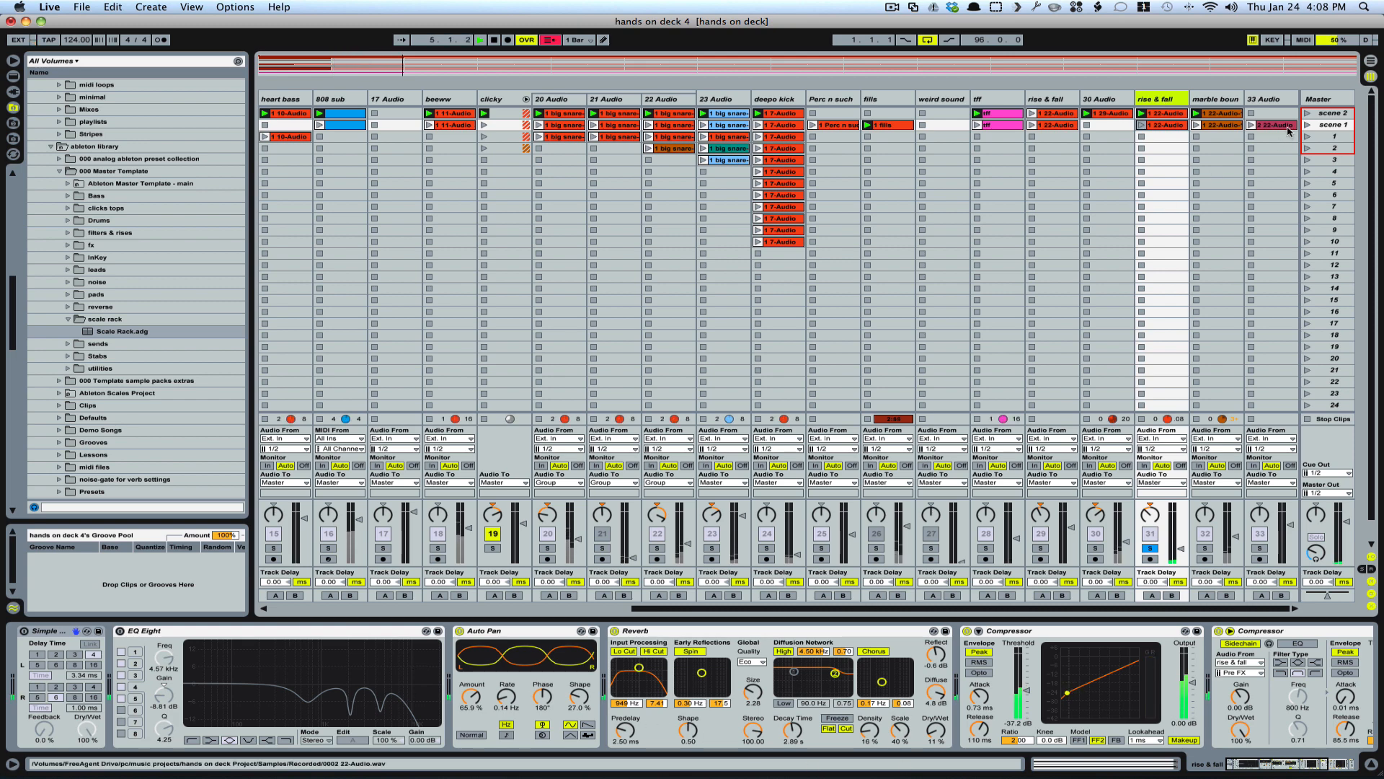
{"action": "key", "text": "space"}
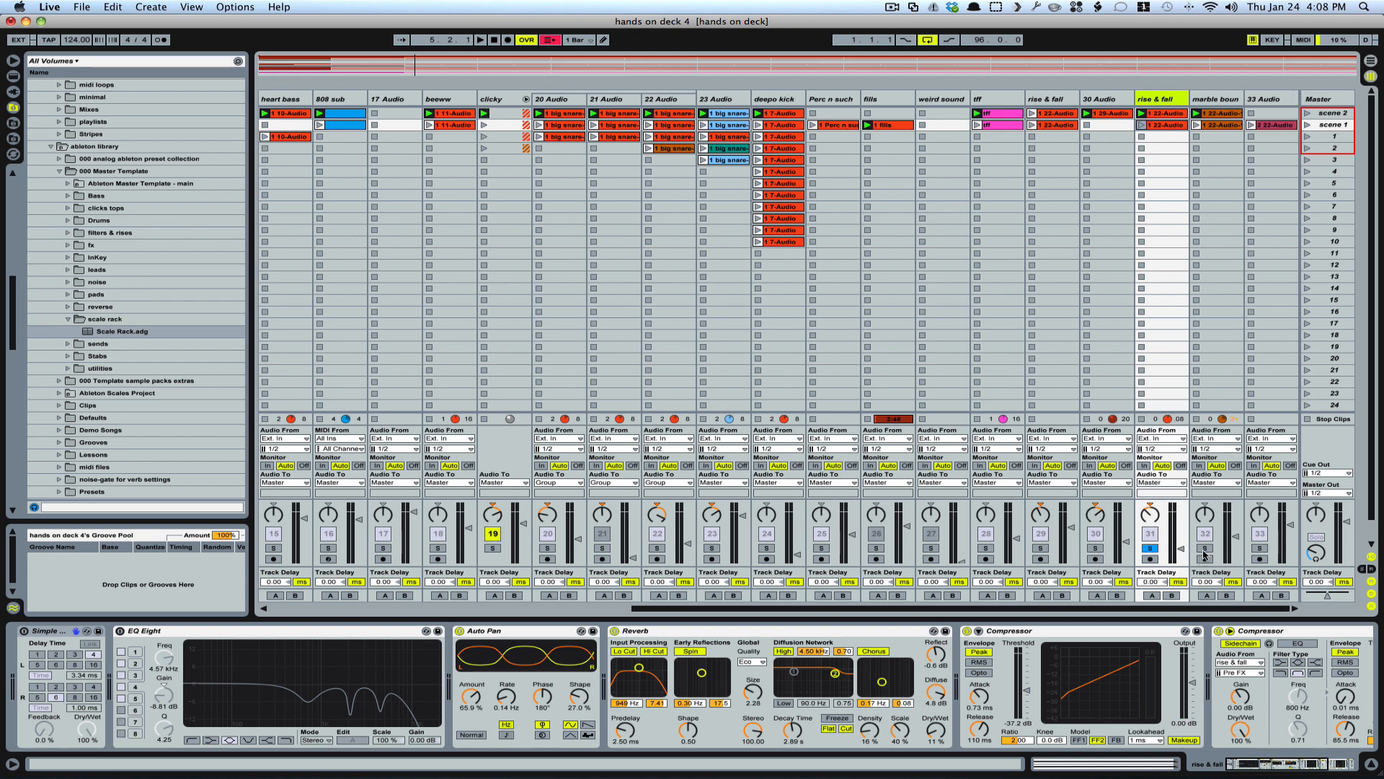
- Solo the marble bounce track, open its scene 2 clip and play it
{"action": "left_click", "coordinate": [1205, 549]}
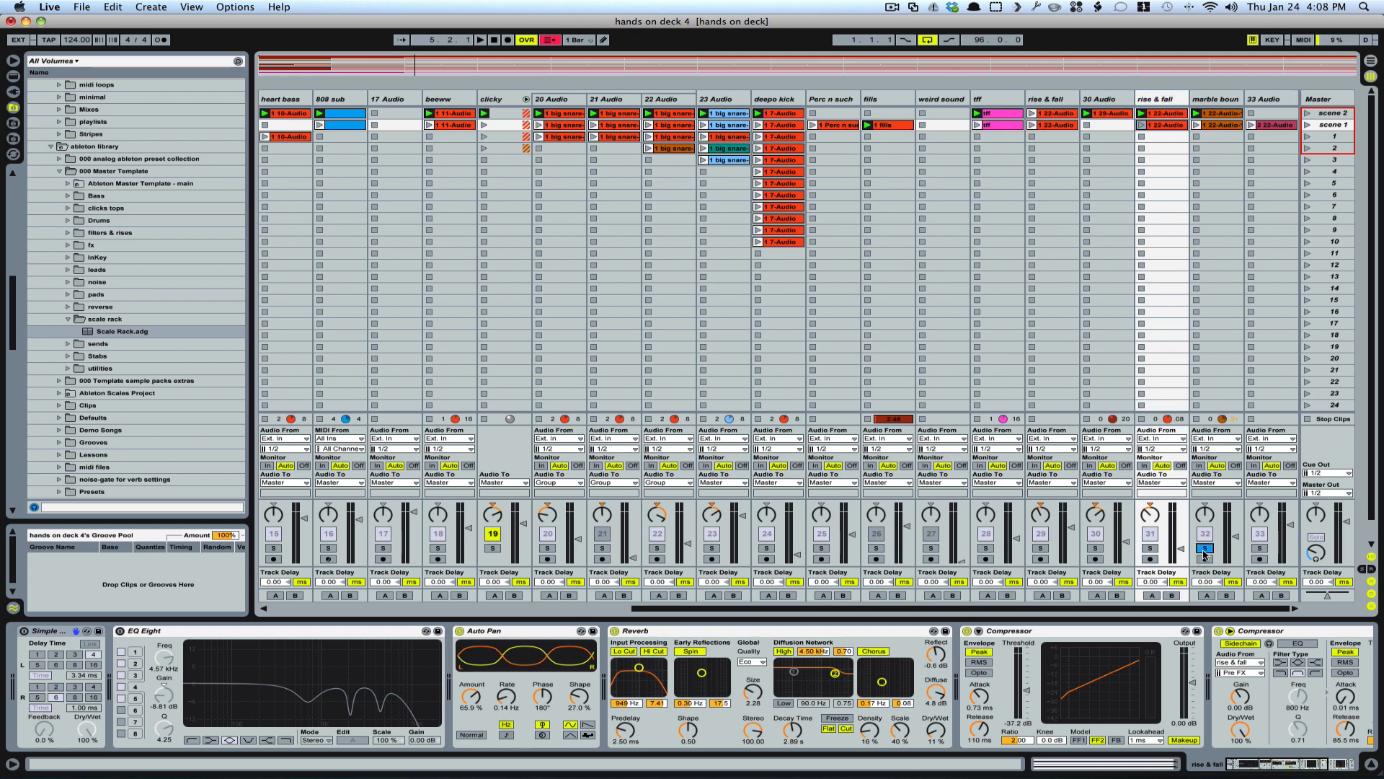
{"action": "left_click", "coordinate": [1226, 116]}
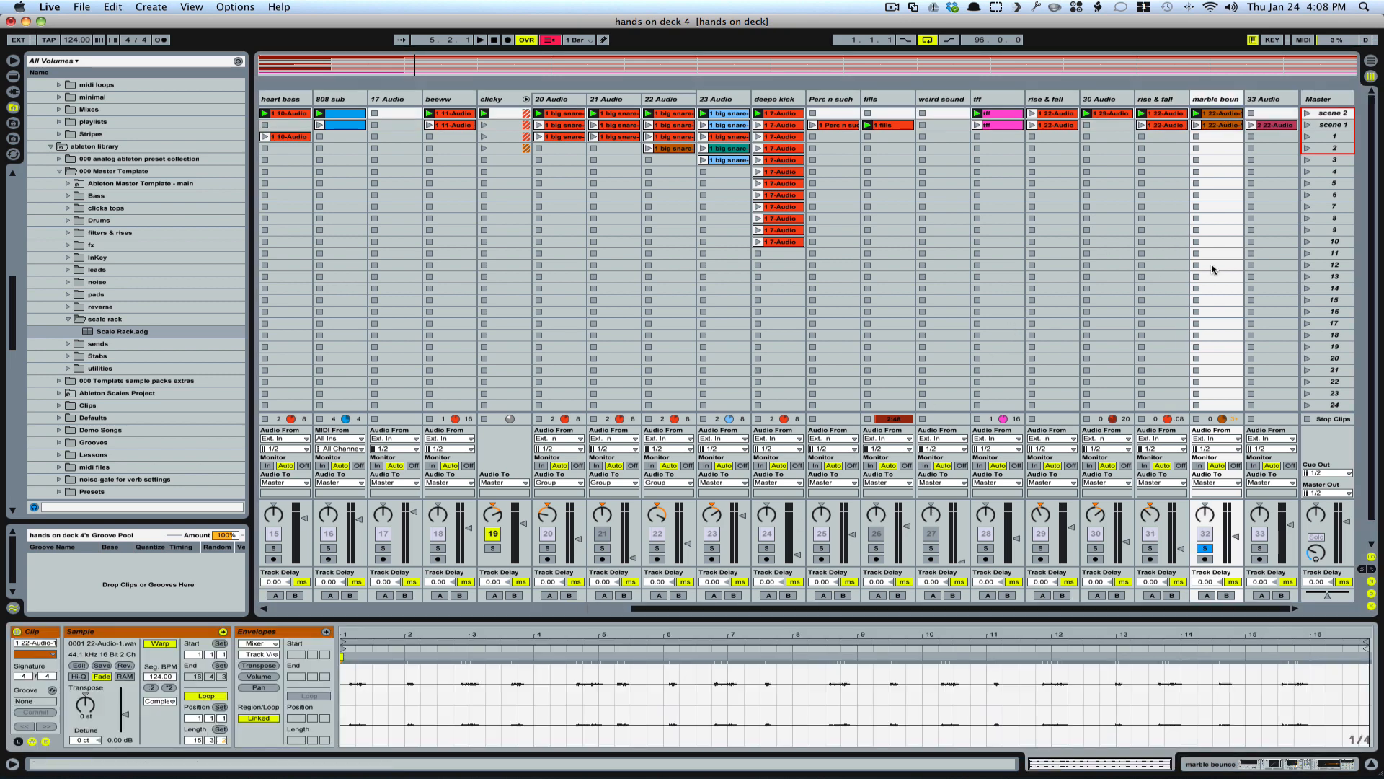
{"action": "key", "text": "space"}
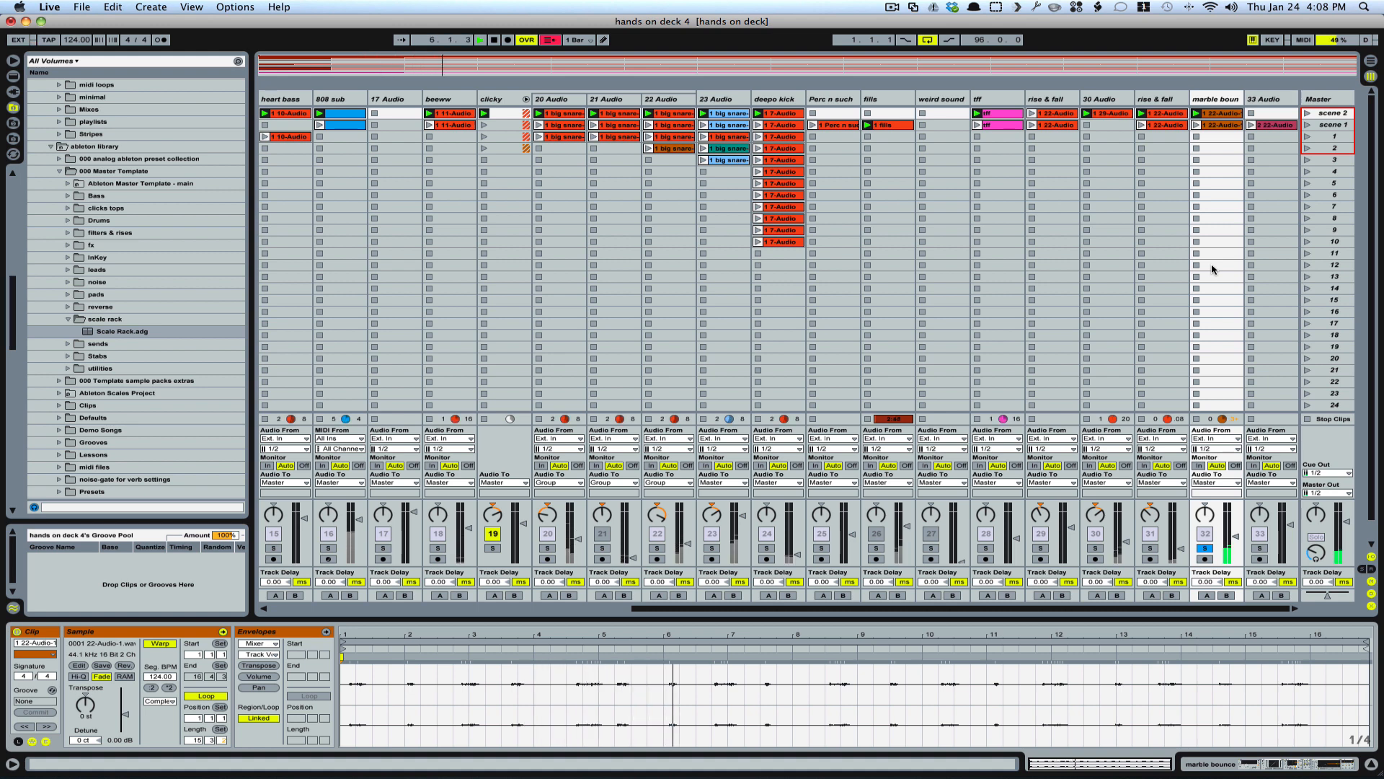
- Open the 33 Audio track's scene 1 clip, and play it soloed before removing the solo again
{"action": "left_click", "coordinate": [1268, 126]}
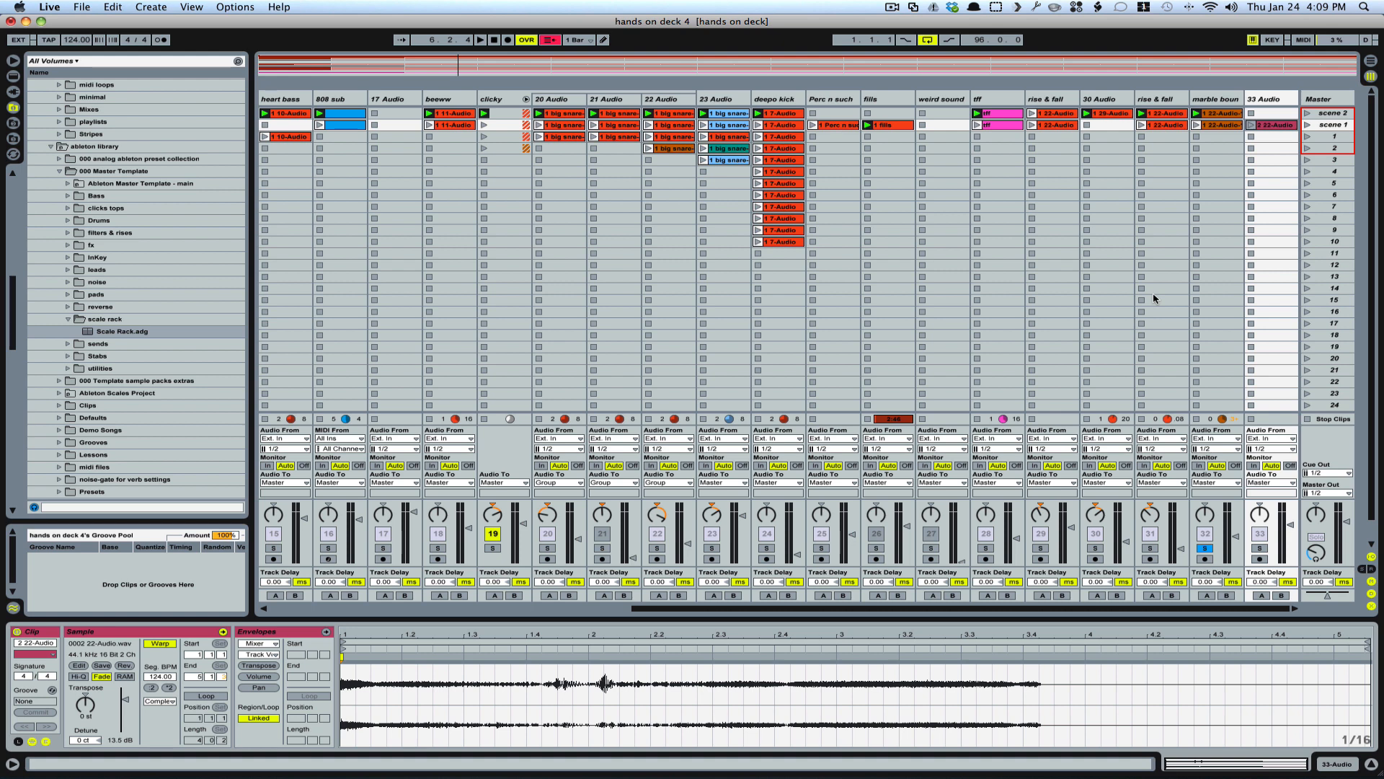
{"action": "left_click", "coordinate": [1259, 548]}
{"action": "left_click", "coordinate": [1253, 125]}
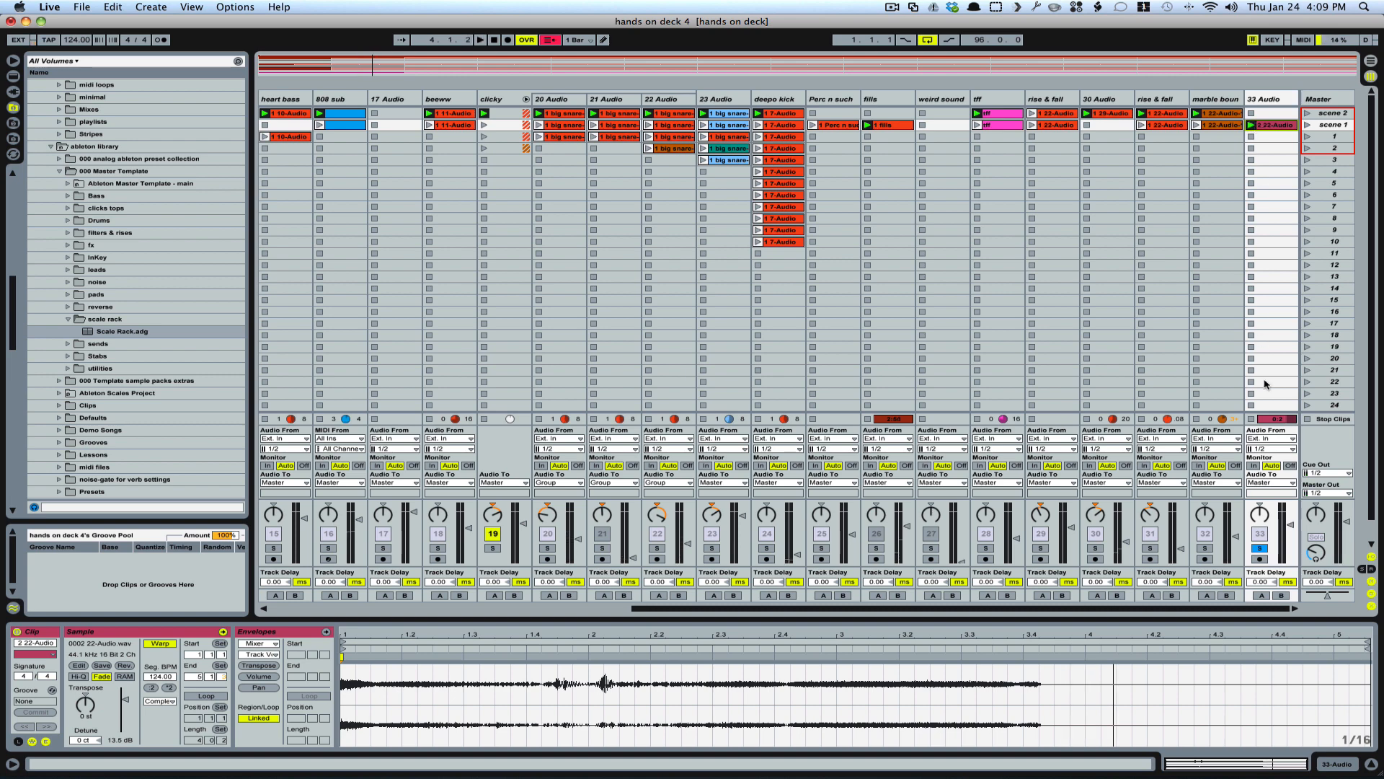
{"action": "left_click", "coordinate": [1260, 551]}
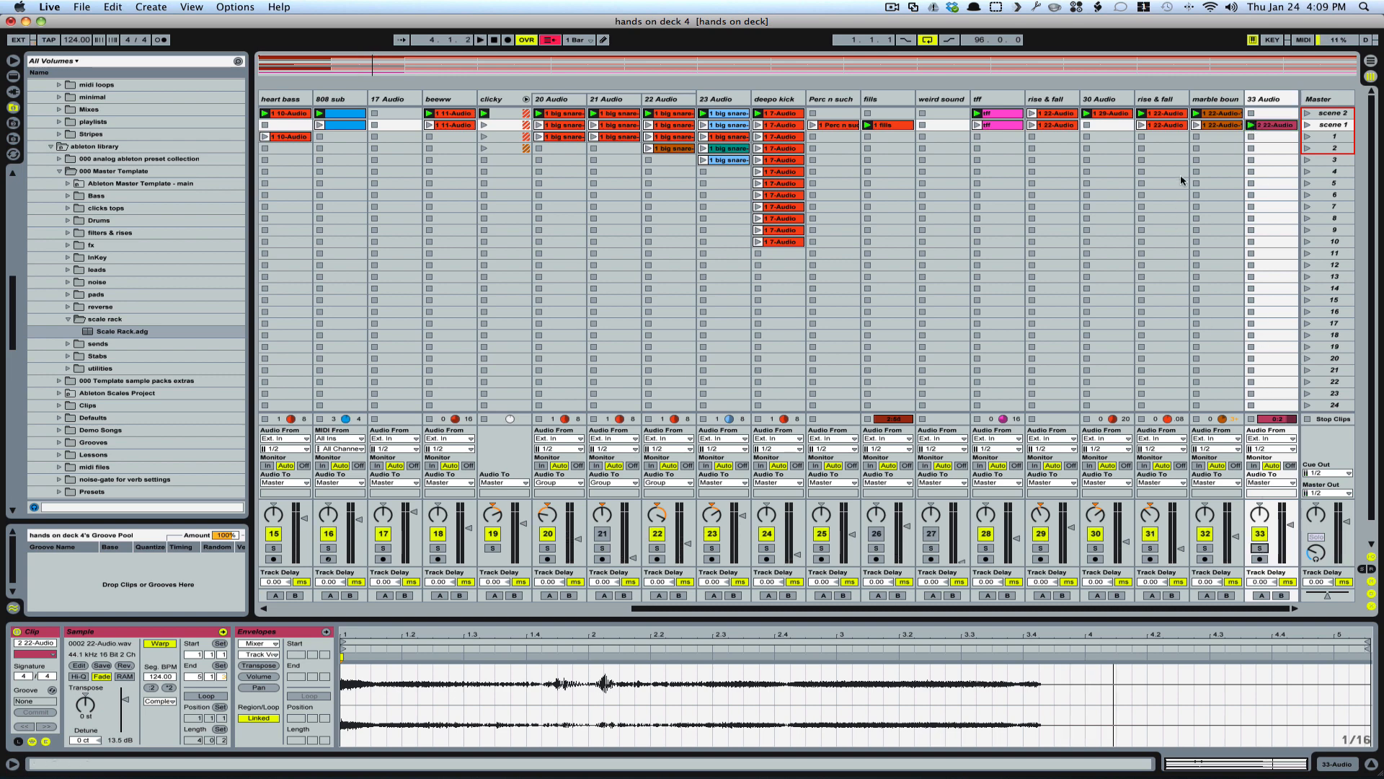
- Add a new MIDI track and a new audio track directly after the 33 Audio track
{"action": "scroll", "coordinate": [1181, 232], "scroll_direction": "left", "scroll_amount": 10}
{"action": "scroll", "coordinate": [1181, 231], "scroll_direction": "right", "scroll_amount": 10}
{"action": "left_click", "coordinate": [1271, 100]}
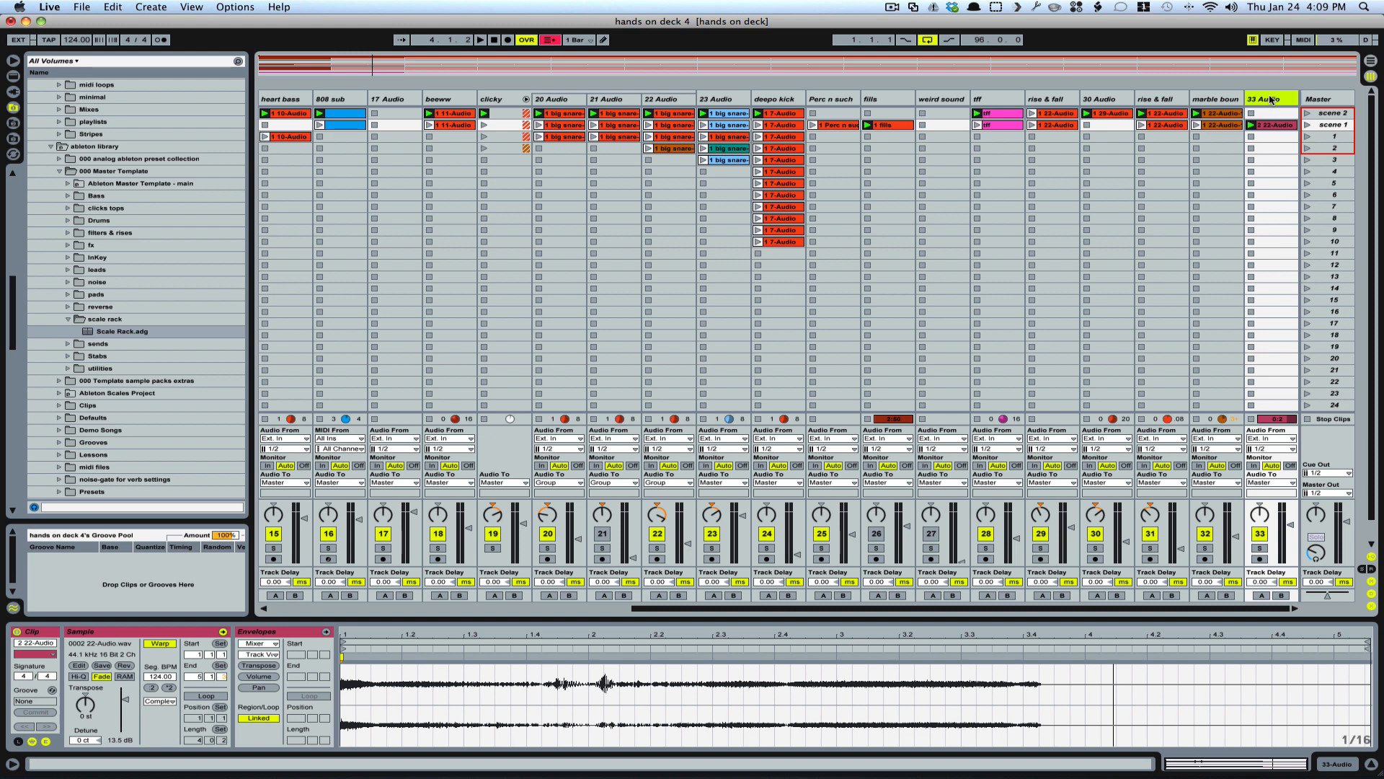
{"action": "key", "text": "super+shift+t"}
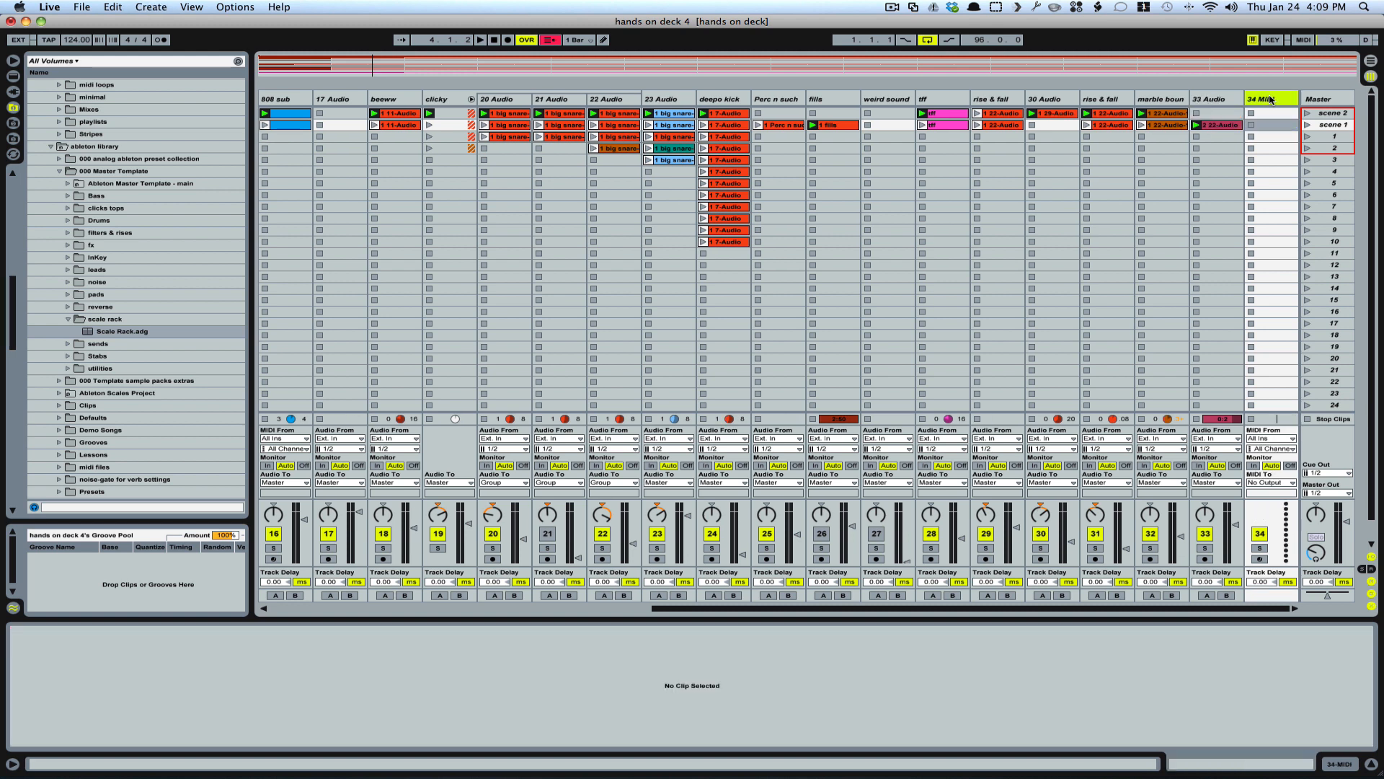
{"action": "key", "text": "super+t"}
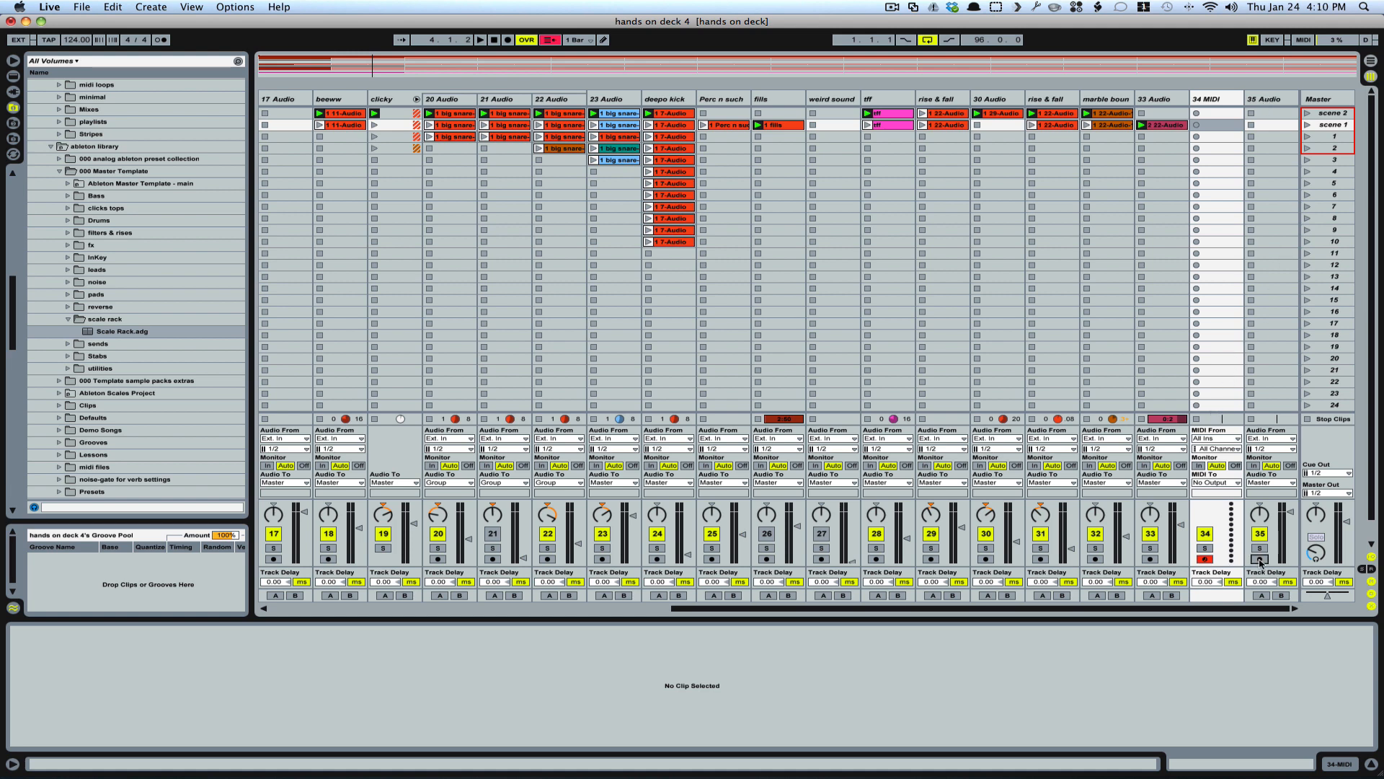
- Load Scale Rack.adg onto the 34 MIDI track, and arm and solo it together with 35 Audio
{"action": "left_click", "coordinate": [1260, 559]}
{"action": "left_click_drag", "start_coordinate": [90, 332], "coordinate": [1218, 101]}
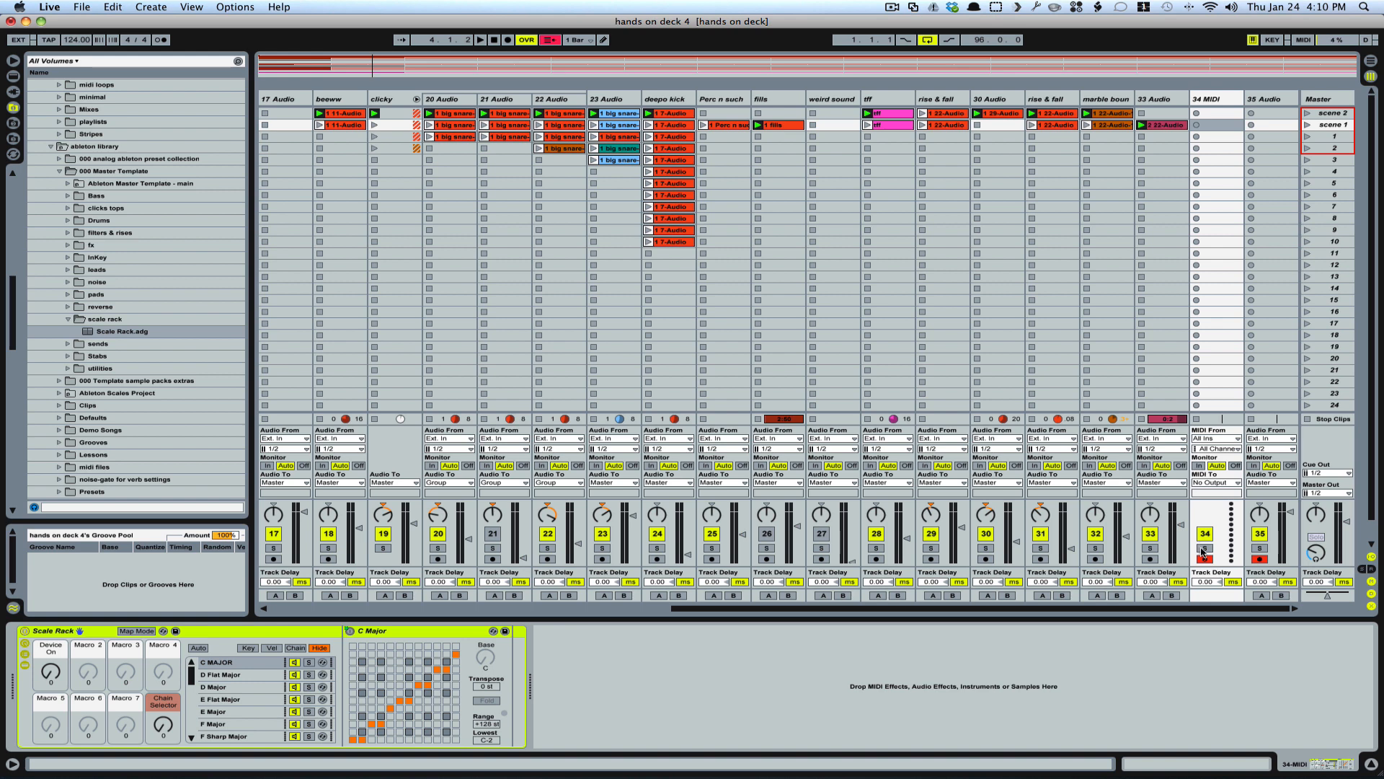
{"action": "left_click", "coordinate": [1202, 550]}
{"action": "left_click", "coordinate": [1262, 549]}
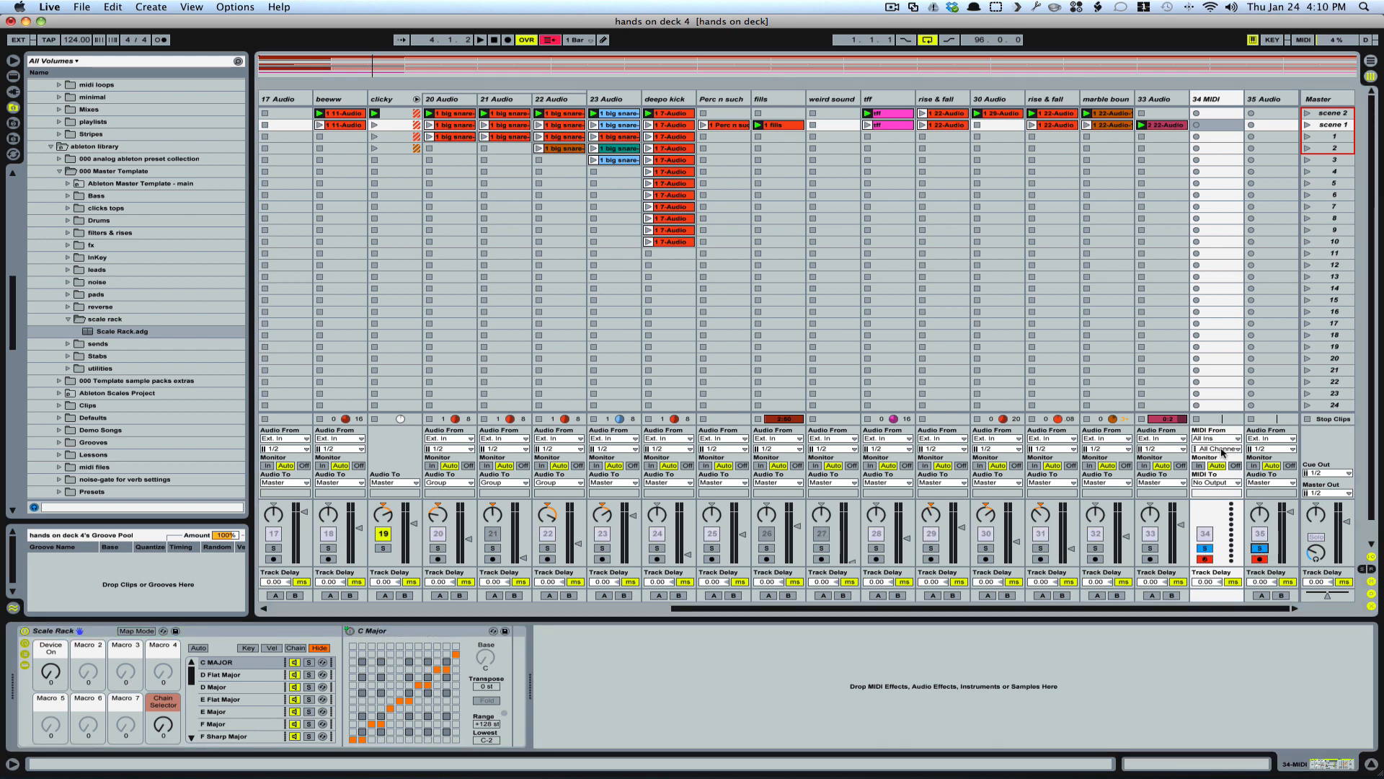
- Turn on the metronome and record clips on 34 MIDI and 35 Audio in the scene 19 slots
{"action": "left_click", "coordinate": [160, 40]}
{"action": "left_click", "coordinate": [1251, 348]}
{"action": "left_click", "coordinate": [1197, 348]}
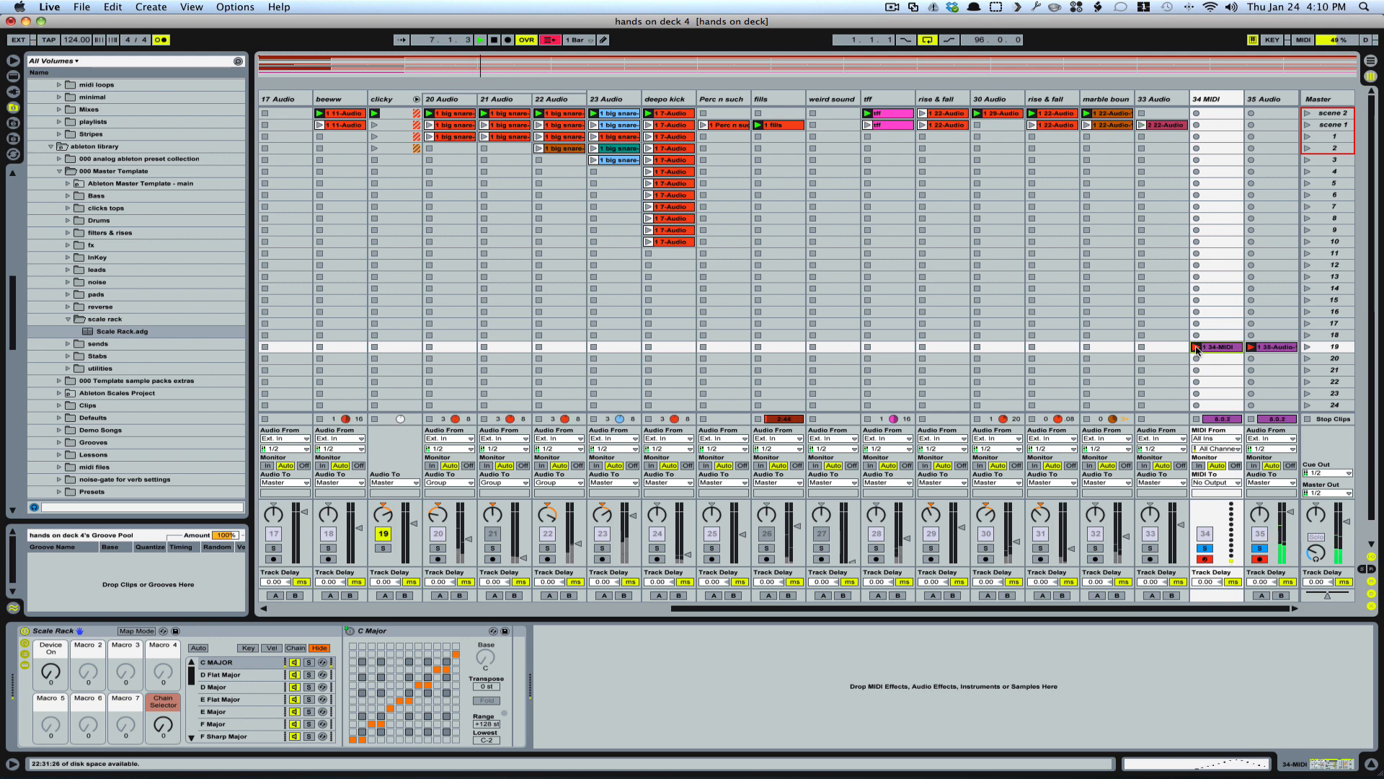
{"action": "left_click", "coordinate": [1197, 348]}
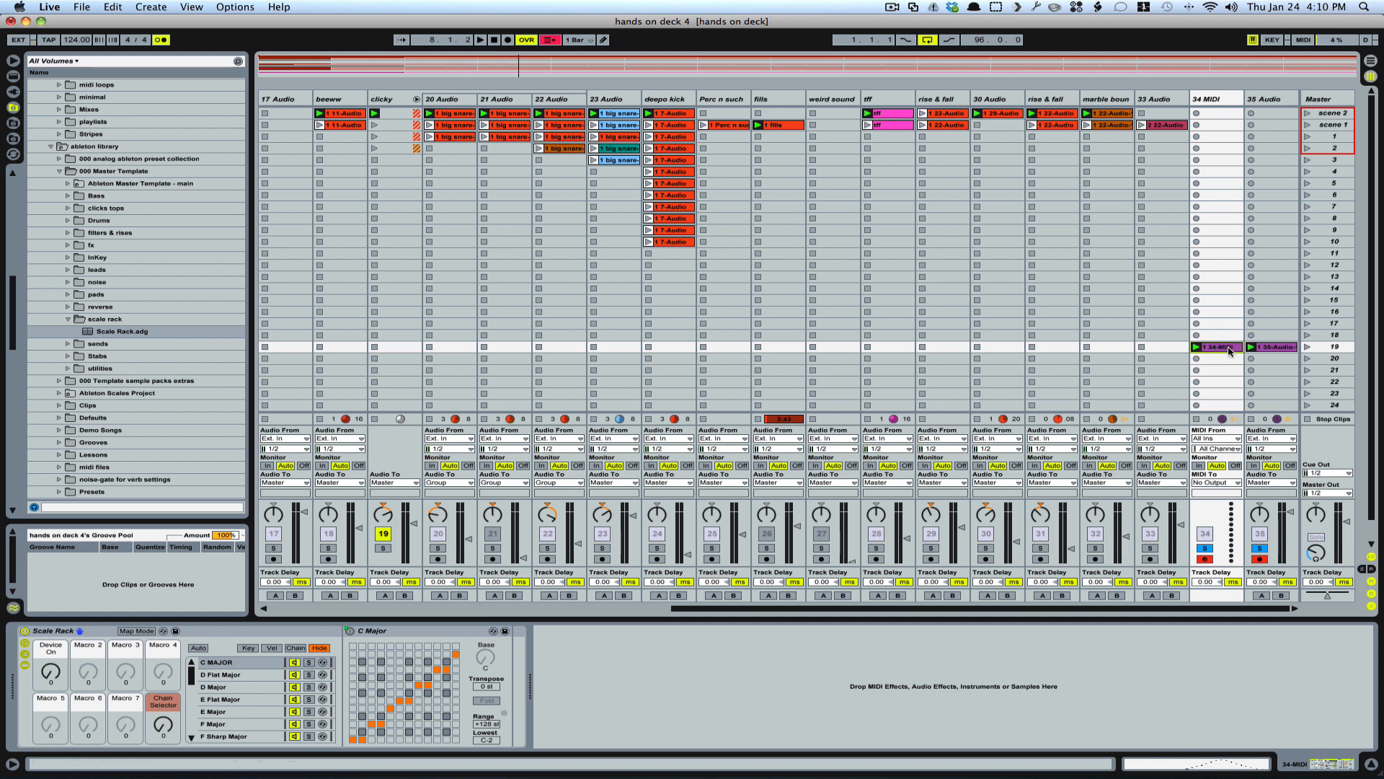
- Delete the recorded scene 19 clip on 35 Audio and open the recorded clip on 34 MIDI
{"action": "left_click", "coordinate": [1272, 324]}
{"action": "left_click", "coordinate": [1281, 351]}
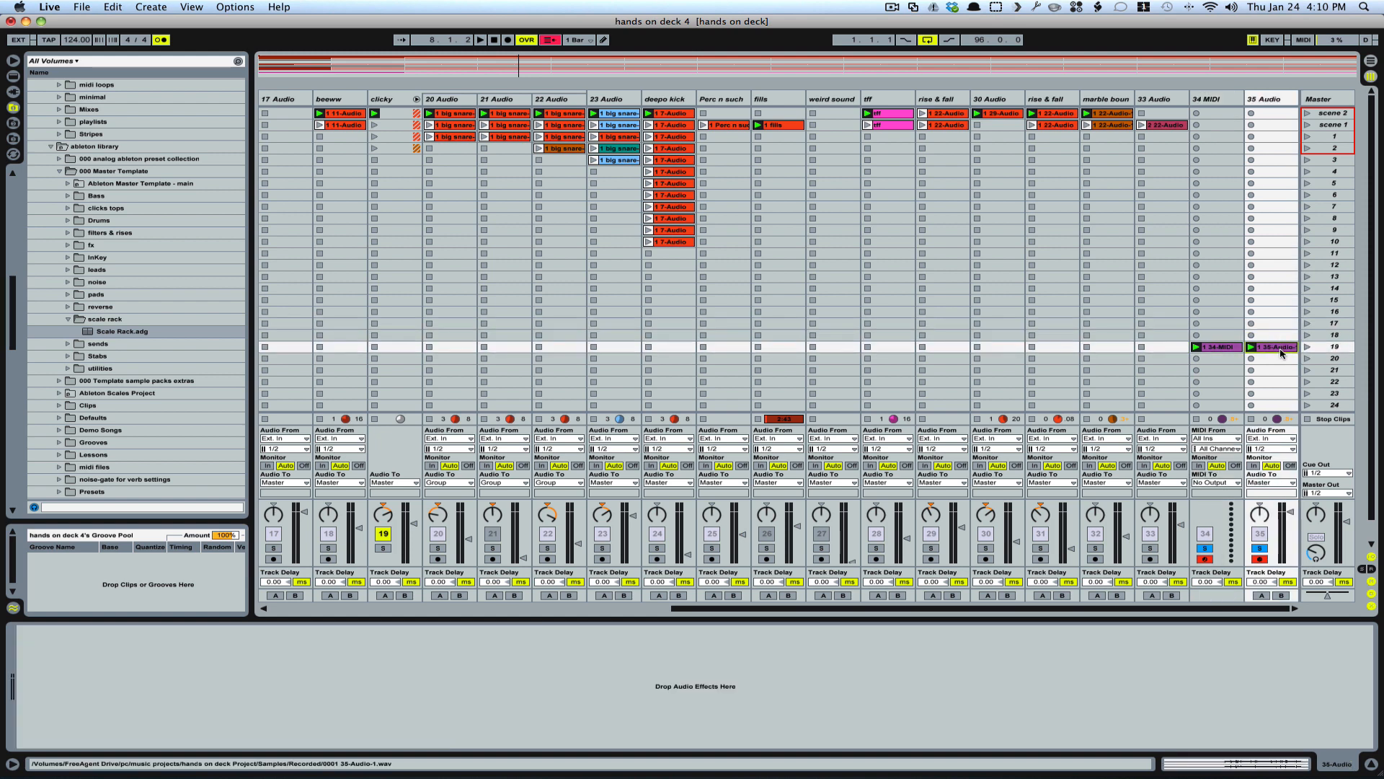
{"action": "key", "text": "Delete"}
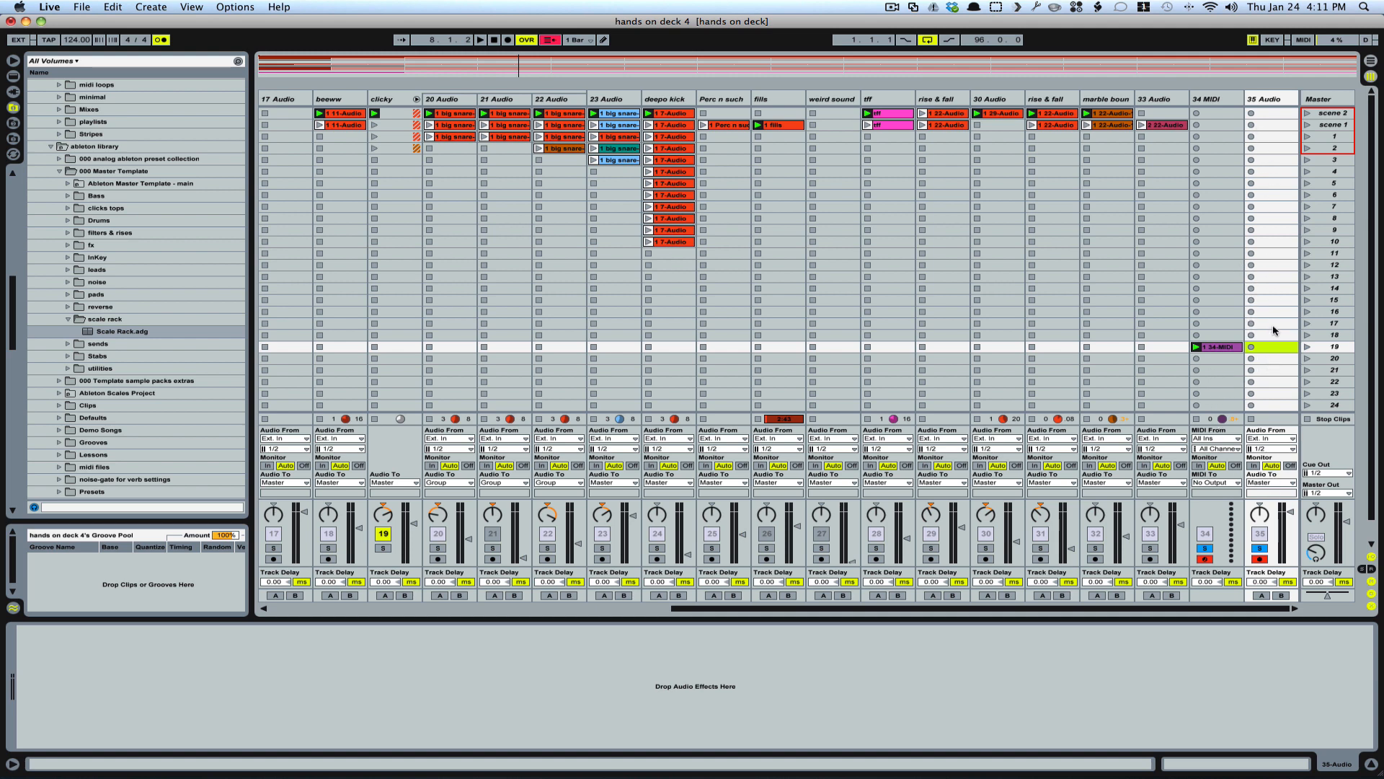
{"action": "left_click", "coordinate": [1222, 348]}
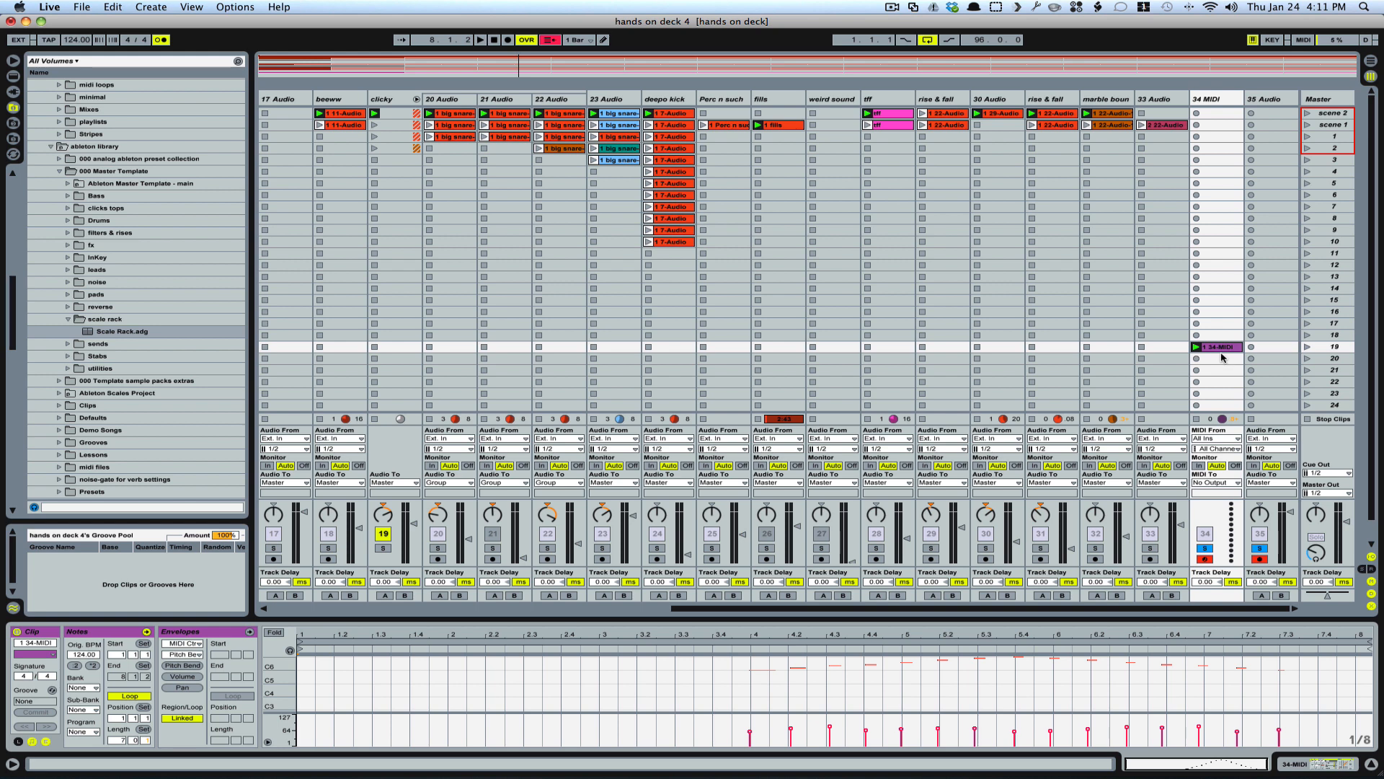
{"action": "left_click", "coordinate": [1212, 101]}
- Re-arm the 35 Audio track, and route the soloed 34 MIDI track's output to USB Midi Cable
{"action": "left_click", "coordinate": [1261, 559]}
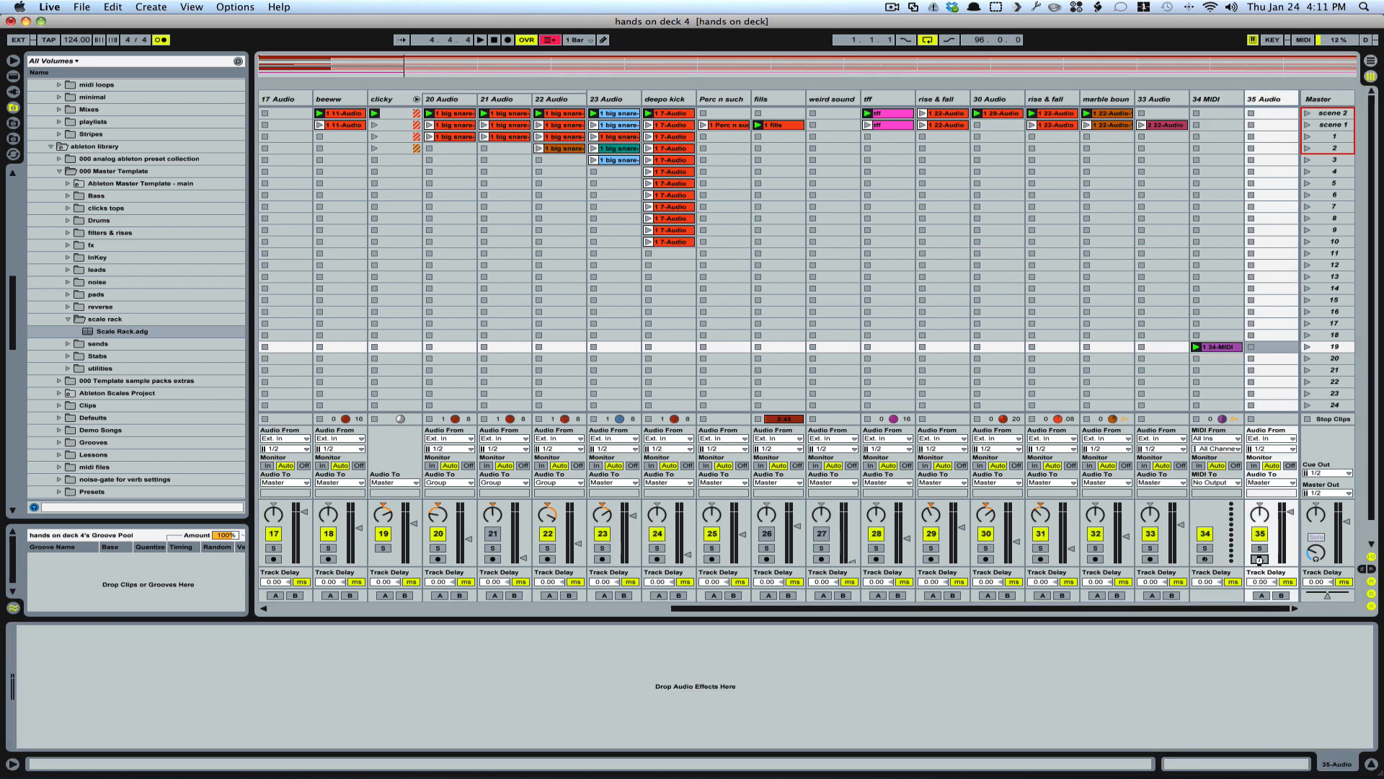
{"action": "left_click", "coordinate": [1259, 560]}
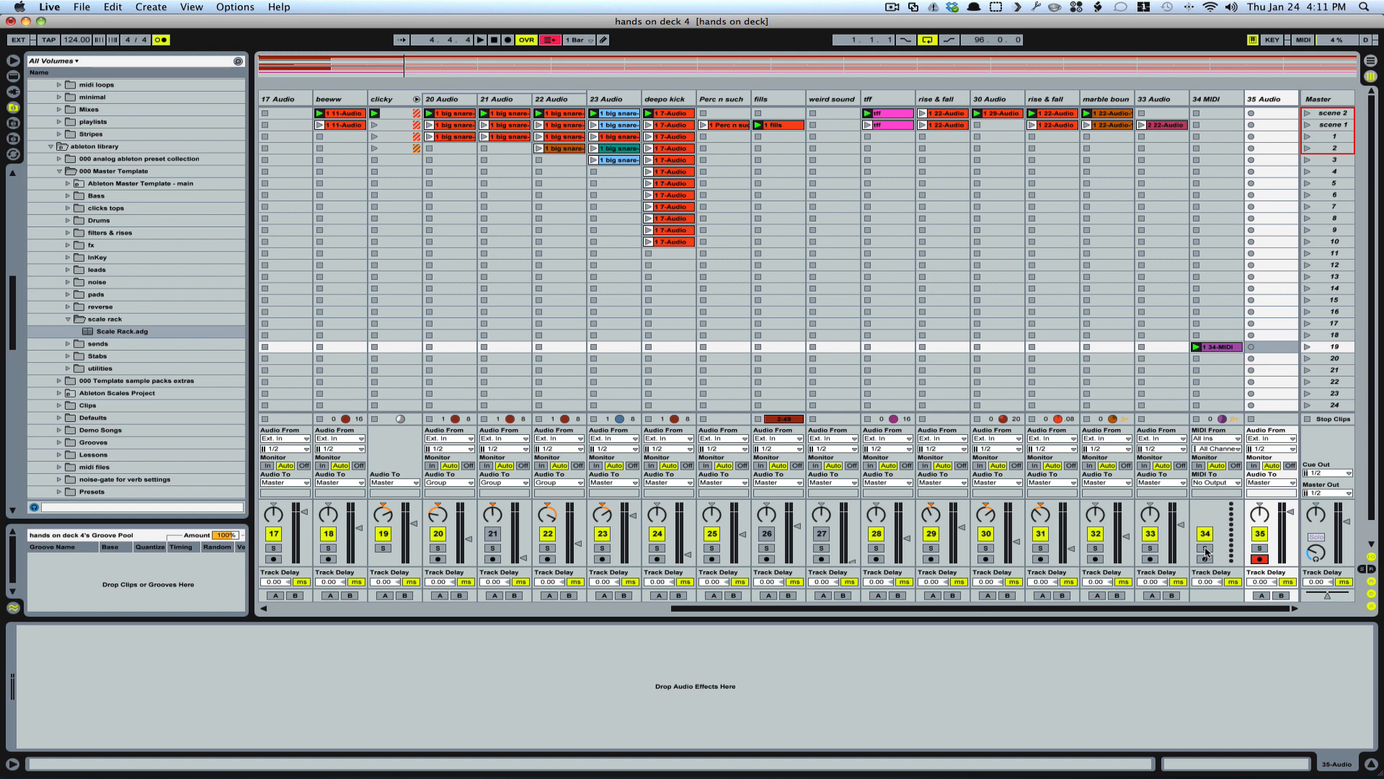
{"action": "left_click", "coordinate": [1205, 548]}
{"action": "left_click", "coordinate": [1215, 482]}
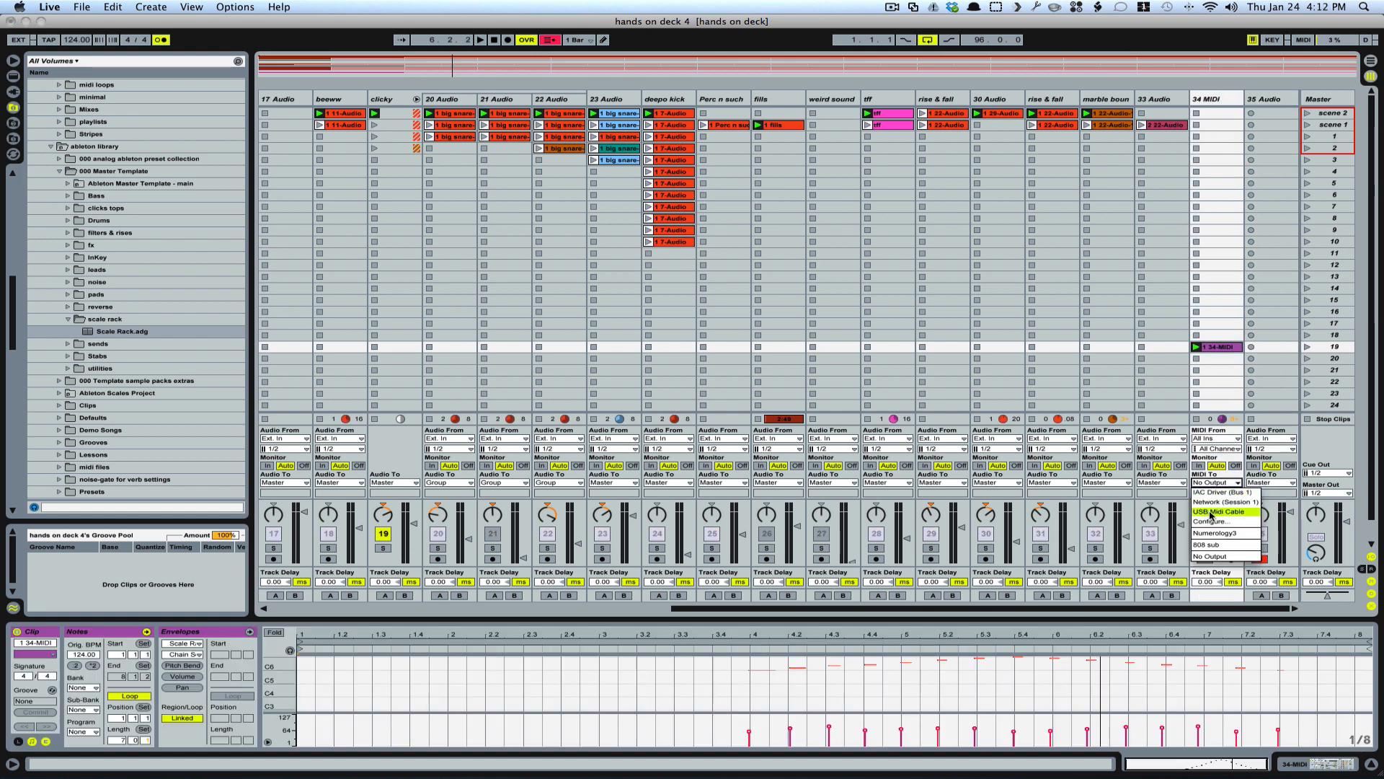
{"action": "left_click", "coordinate": [1211, 512]}
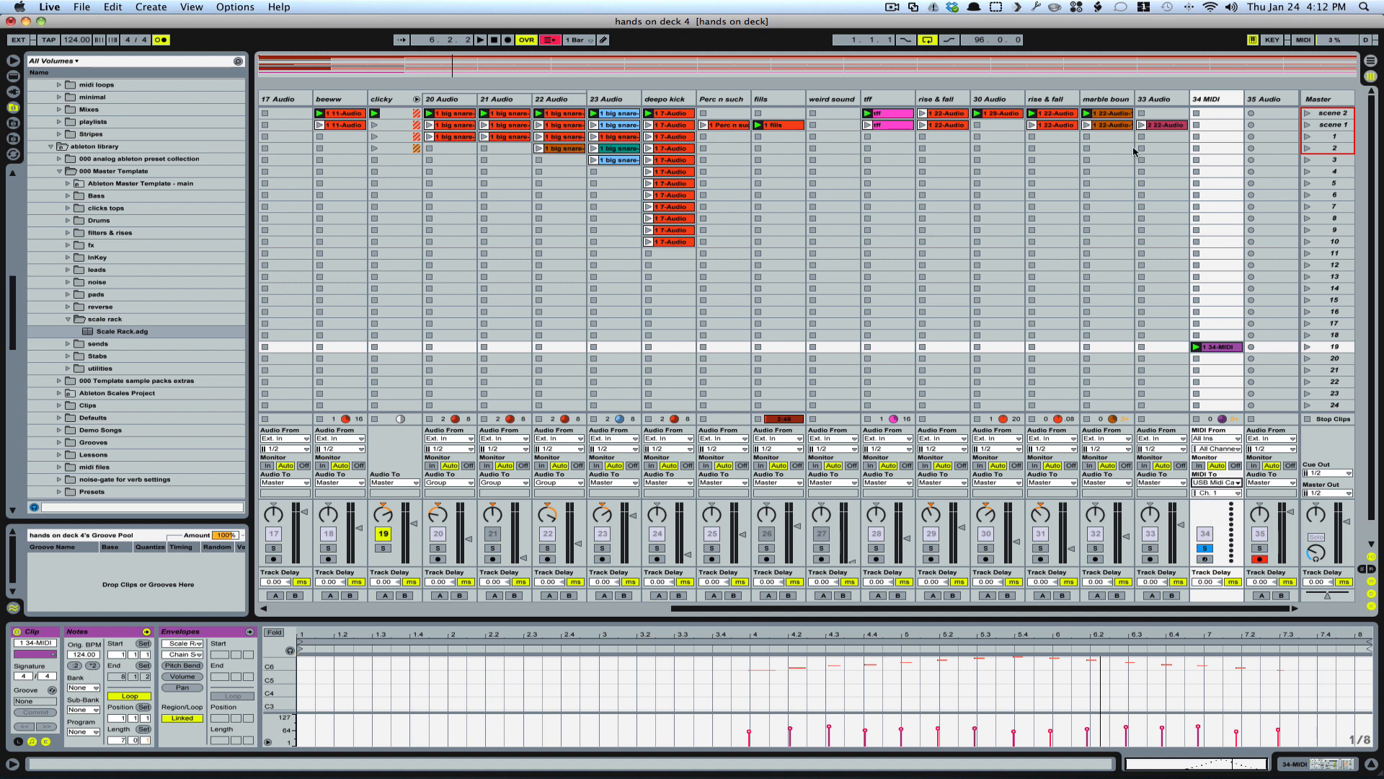
- Move the start of the 34 MIDI clip's loop to bar 4 and relaunch the clip in scene 19
{"action": "left_click", "coordinate": [1197, 348]}
{"action": "left_click_drag", "start_coordinate": [303, 644], "coordinate": [752, 652]}
{"action": "left_click", "coordinate": [1197, 348]}
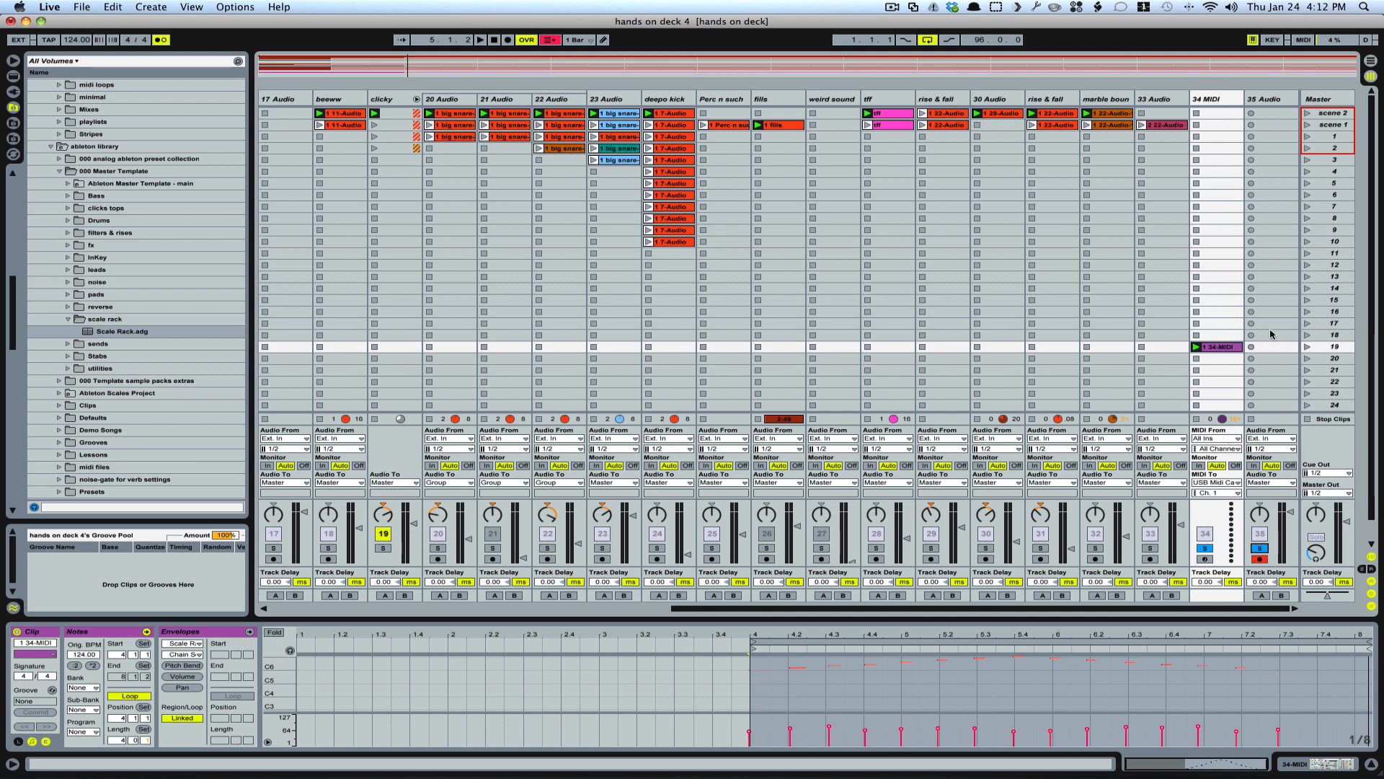
{"action": "left_click", "coordinate": [1195, 347]}
- Bring up the 34 MIDI track's Scale Rack, and delete both the 34 MIDI and 35 Audio tracks
{"action": "double_click", "coordinate": [1225, 97]}
{"action": "mouse_move", "coordinate": [10, 750]}
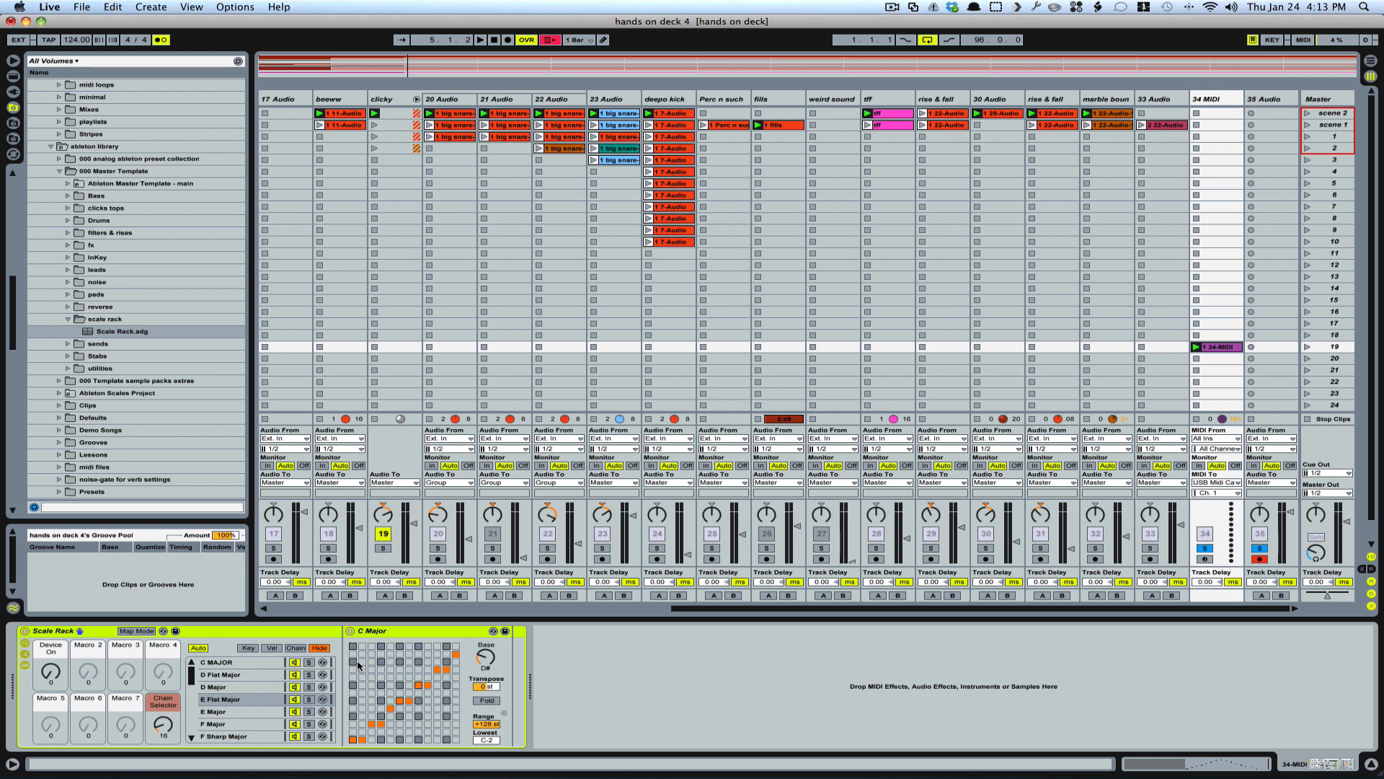
{"action": "left_click", "coordinate": [1227, 99]}
{"action": "left_click", "coordinate": [1271, 100], "text": "shift"}
{"action": "key", "text": "Delete"}
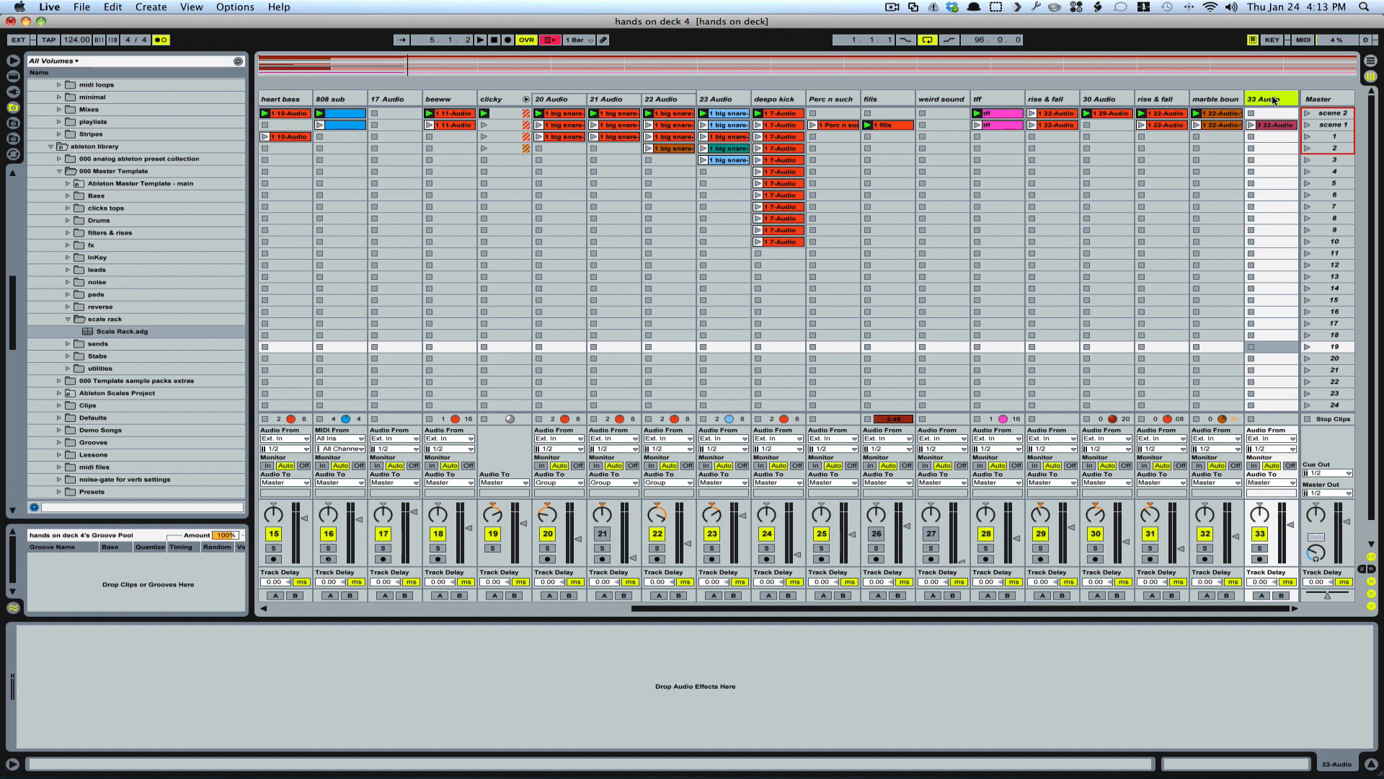